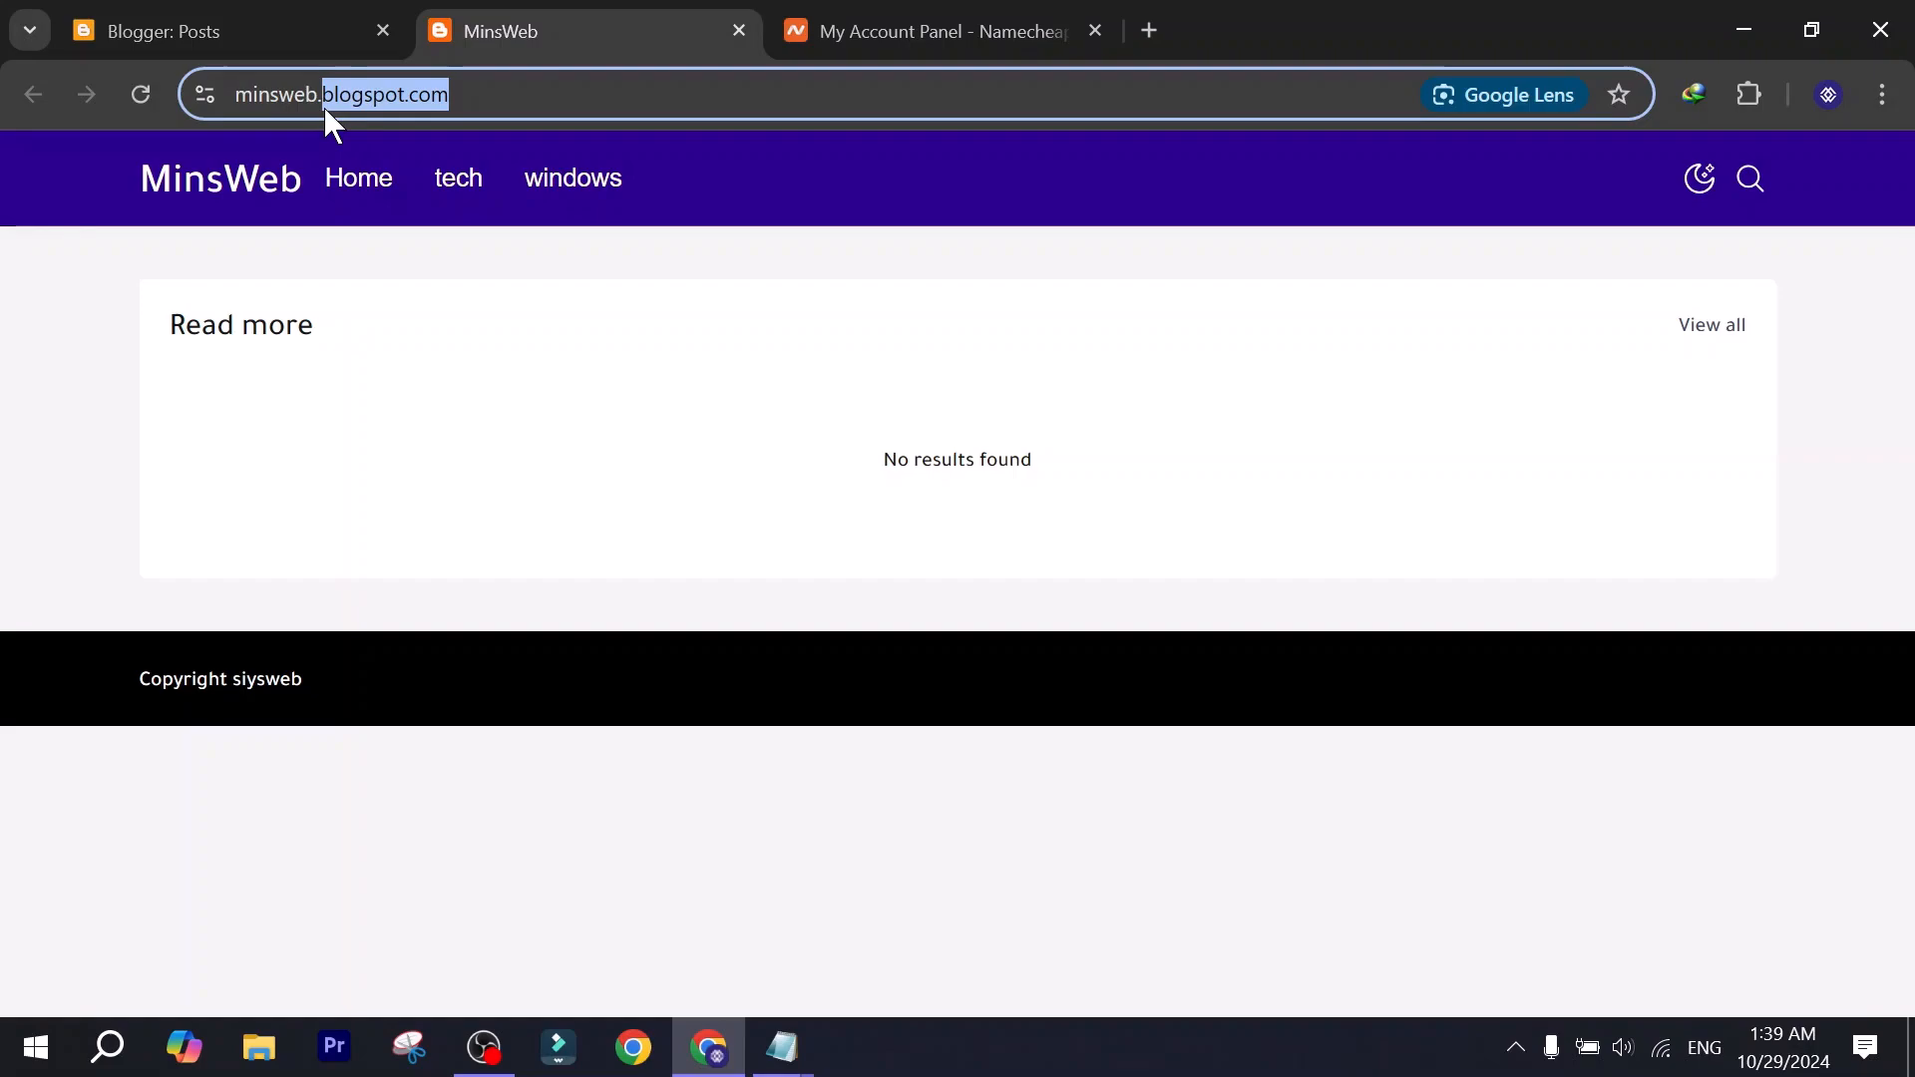
Check the blog's current blogspot address and the minsweb.com domain entry in the Namecheap account.
{"action": "left_click_drag", "start_coordinate": [231, 135], "coordinate": [342, 149]}
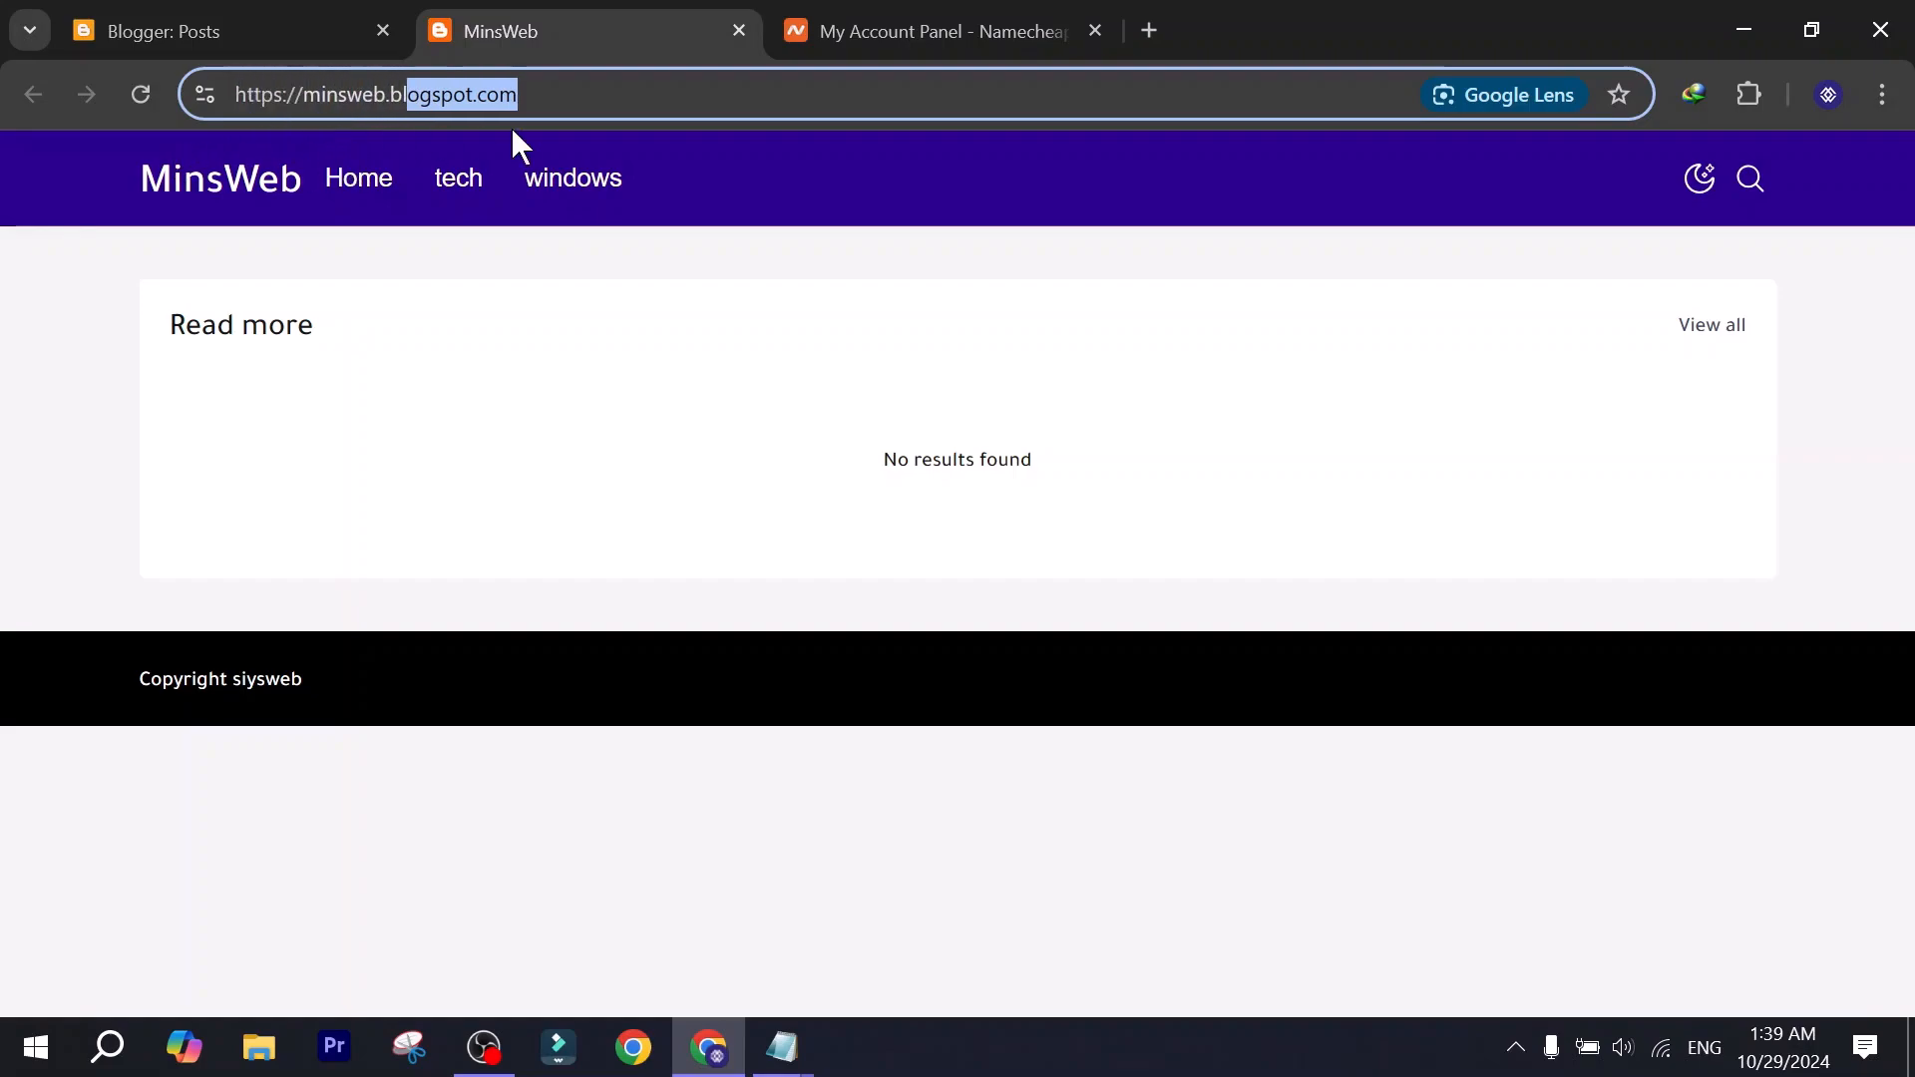
{"action": "left_click_drag", "start_coordinate": [616, 114], "coordinate": [53, 94]}
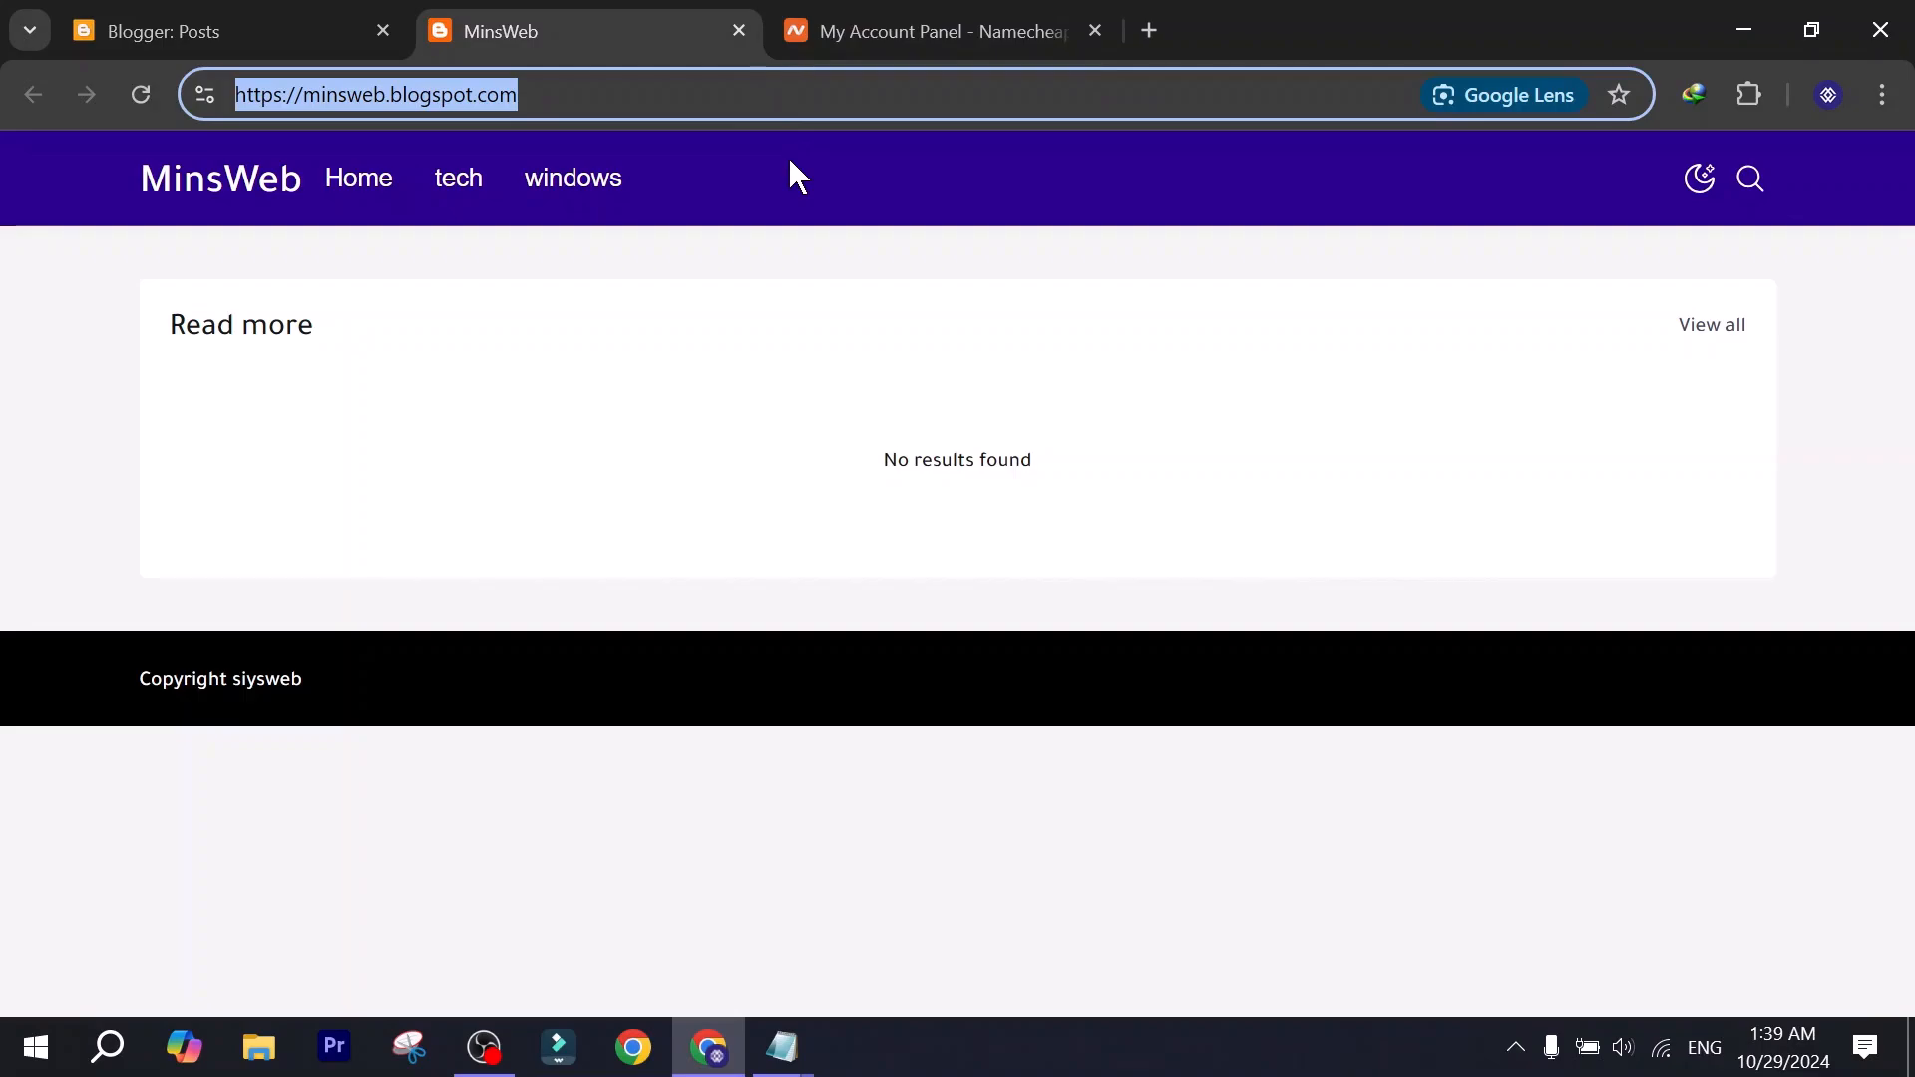
{"action": "mouse_move", "coordinate": [891, 30]}
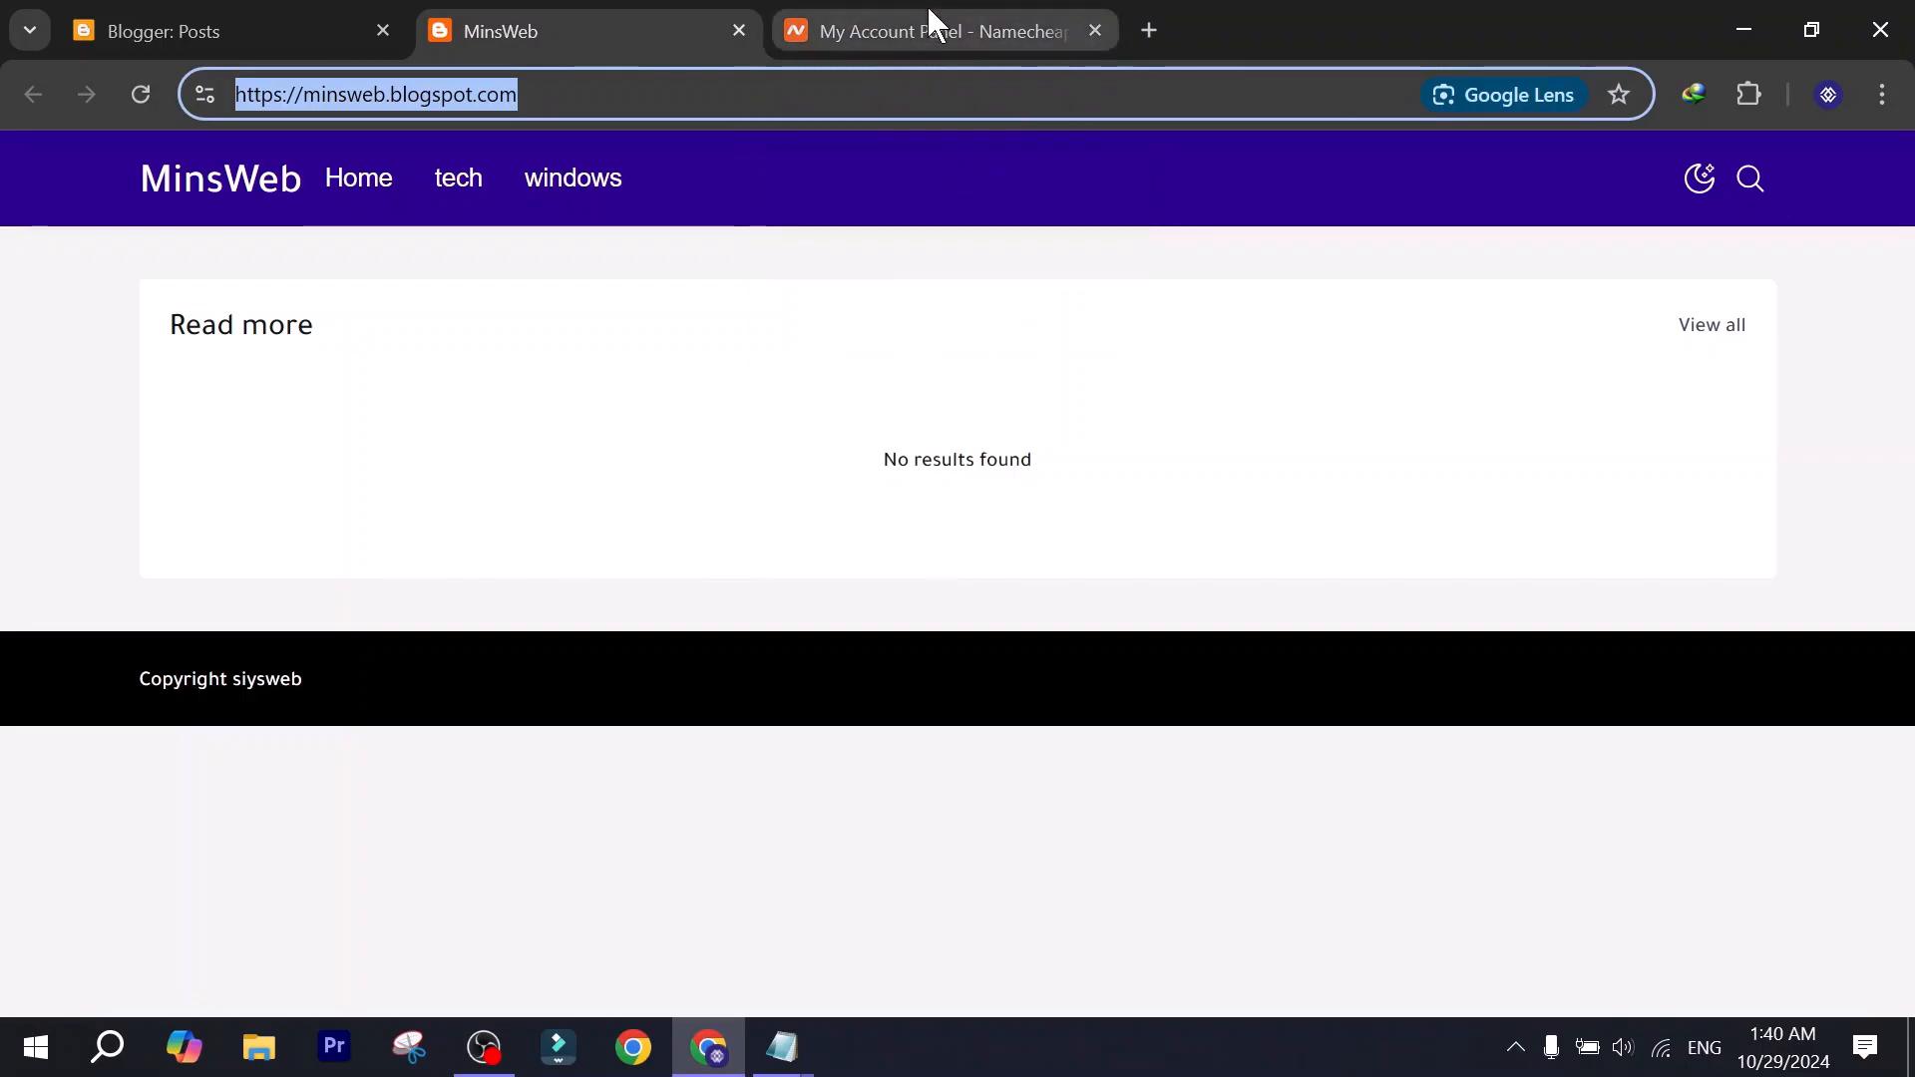
{"action": "left_click", "coordinate": [928, 20]}
{"action": "scroll", "coordinate": [411, 569], "scroll_direction": "down", "scroll_amount": 5}
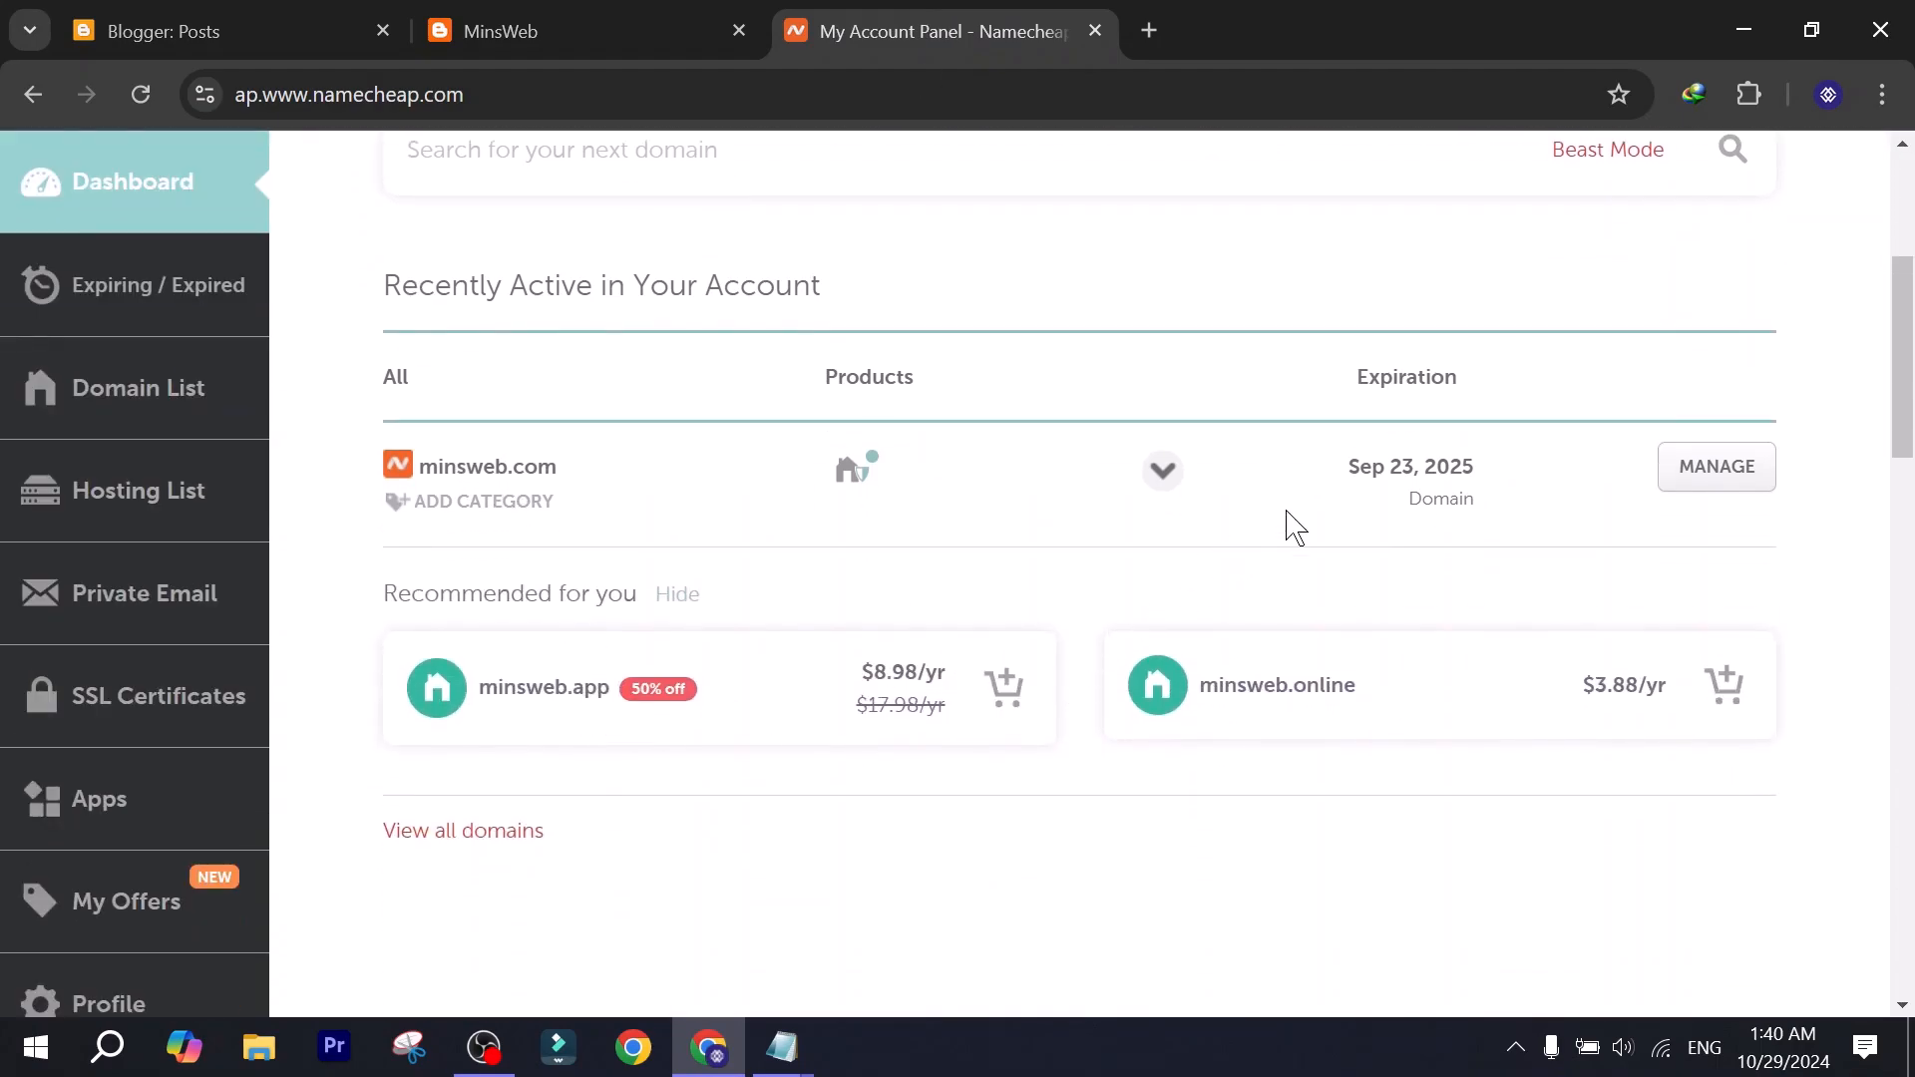
{"action": "left_click", "coordinate": [1162, 473]}
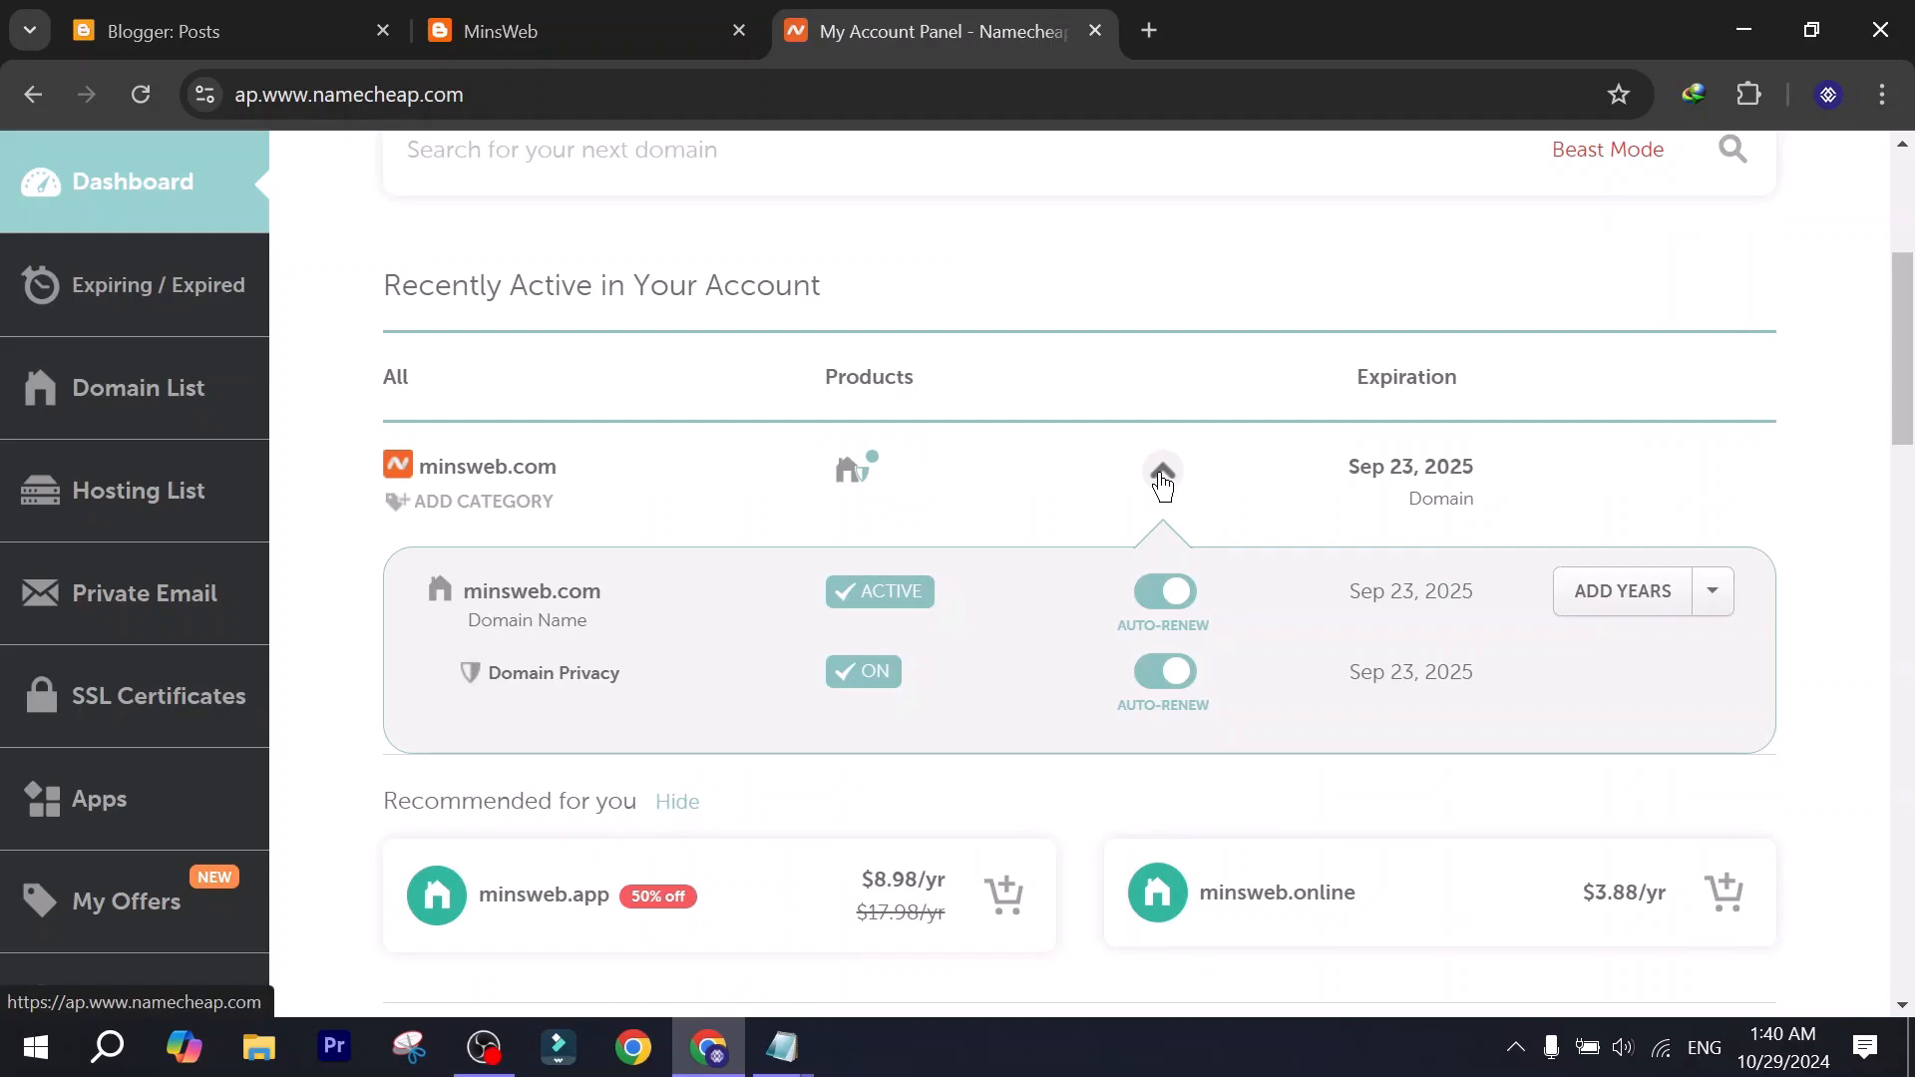
{"action": "scroll", "coordinate": [798, 459], "scroll_direction": "up", "scroll_amount": 2}
{"action": "left_click", "coordinate": [568, 22]}
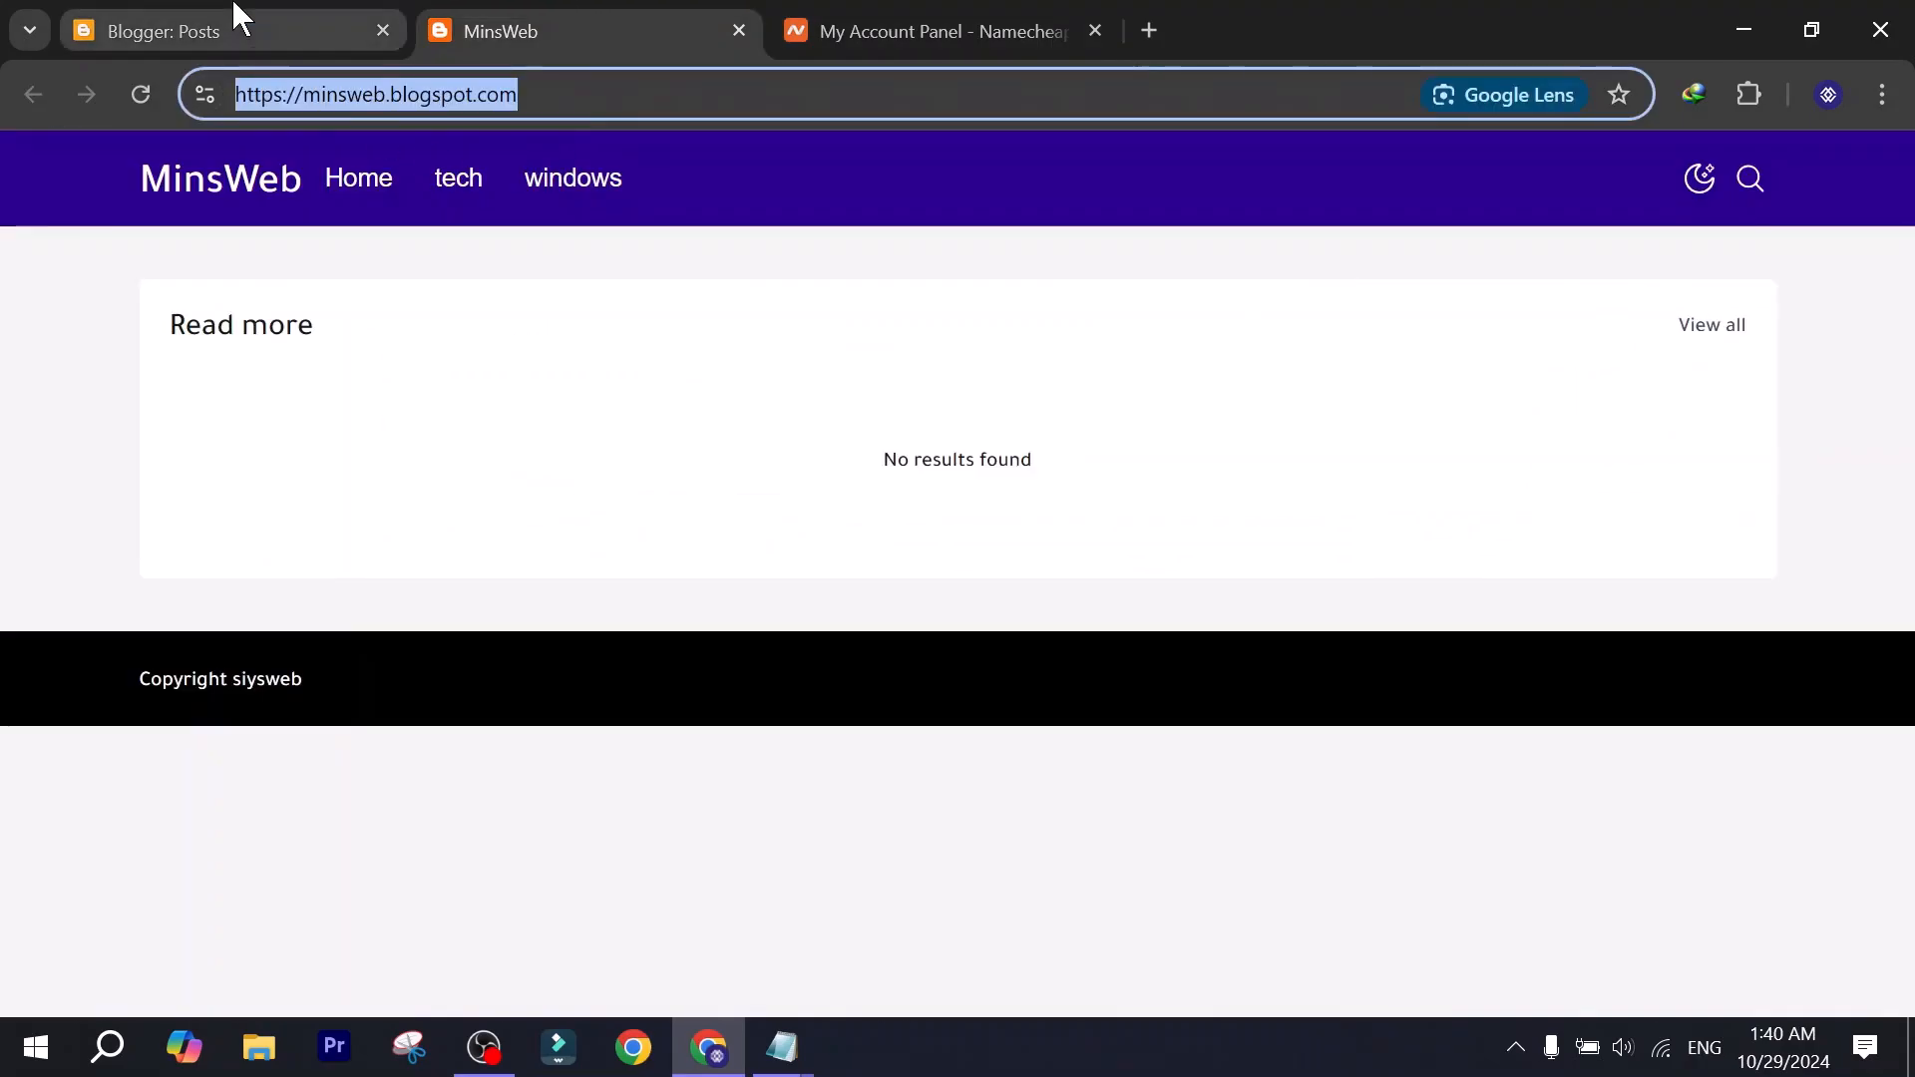
{"action": "left_click", "coordinate": [238, 15]}
{"action": "scroll", "coordinate": [252, 615], "scroll_direction": "down", "scroll_amount": 3}
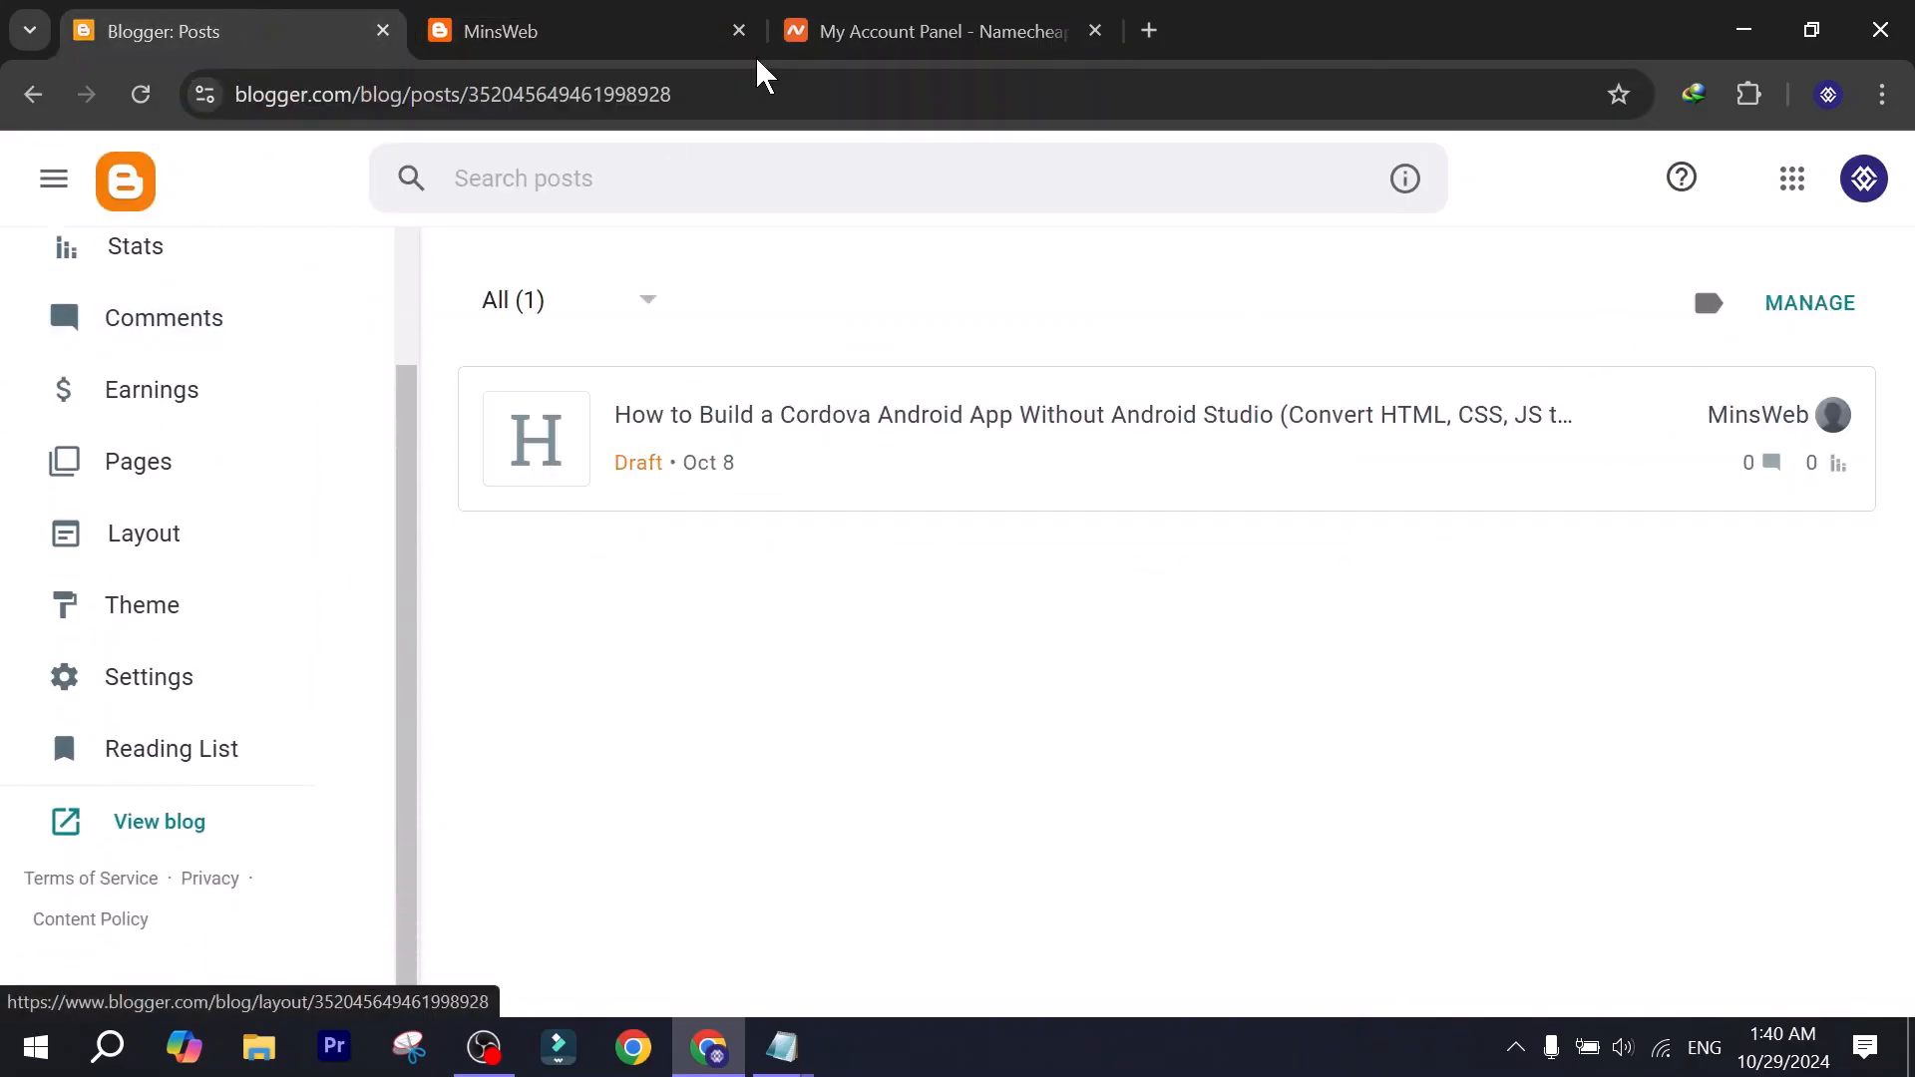
{"action": "left_click", "coordinate": [928, 31]}
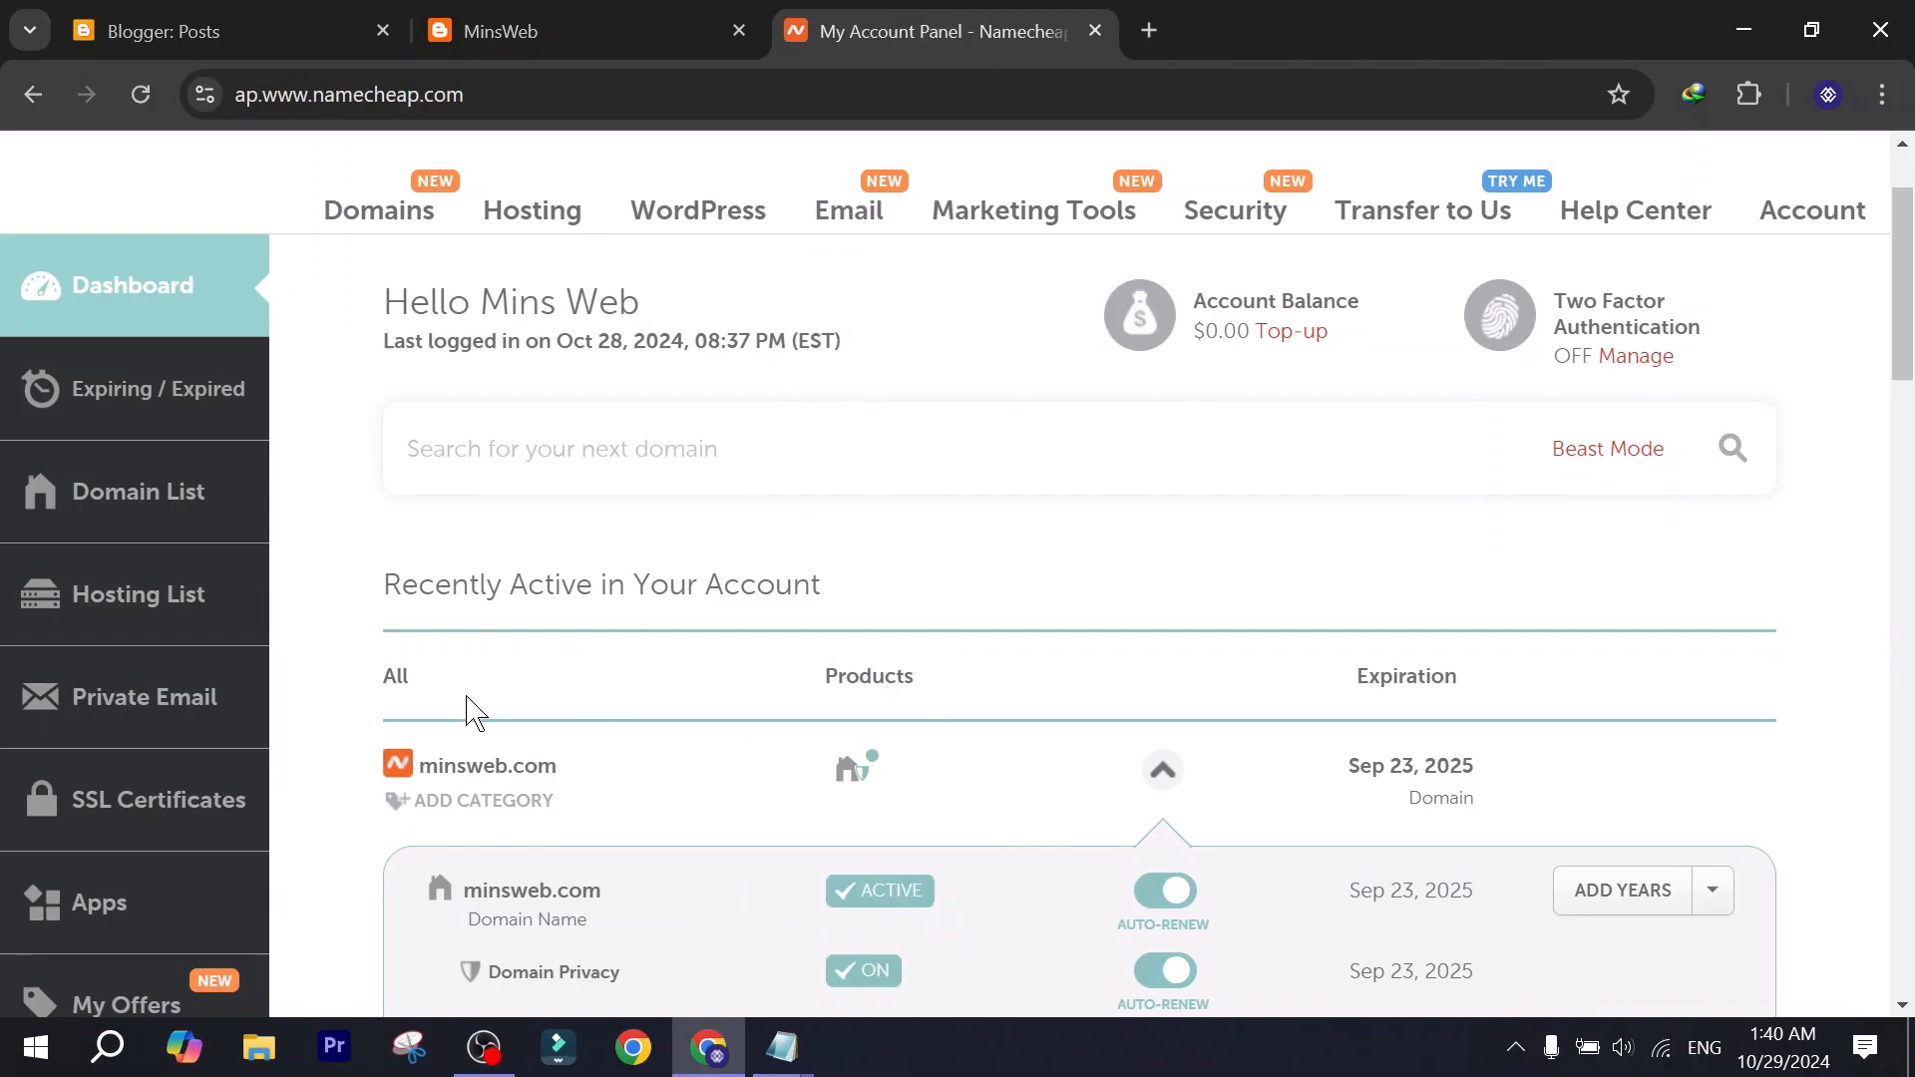
{"action": "left_click_drag", "start_coordinate": [632, 755], "coordinate": [376, 795]}
{"action": "left_click", "coordinate": [410, 773]}
{"action": "left_click", "coordinate": [232, 15]}
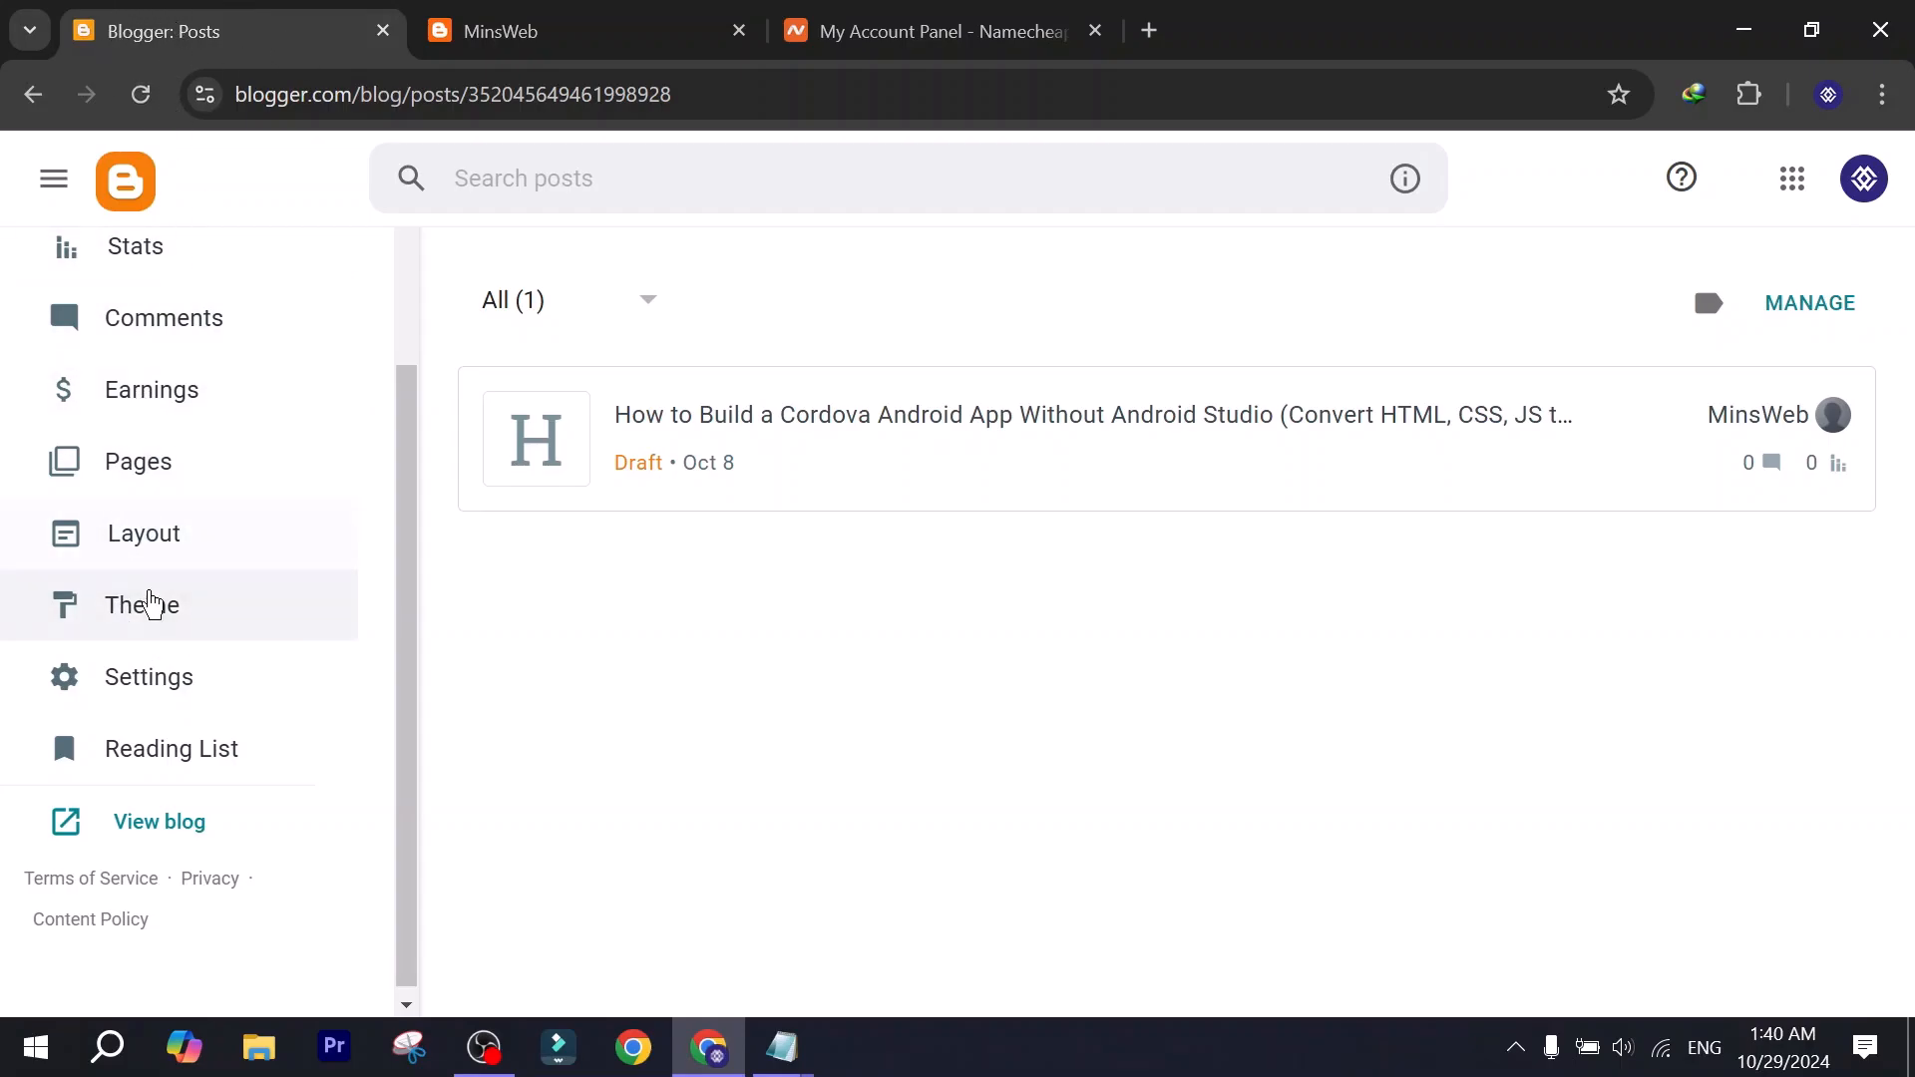
{"action": "left_click", "coordinate": [145, 688]}
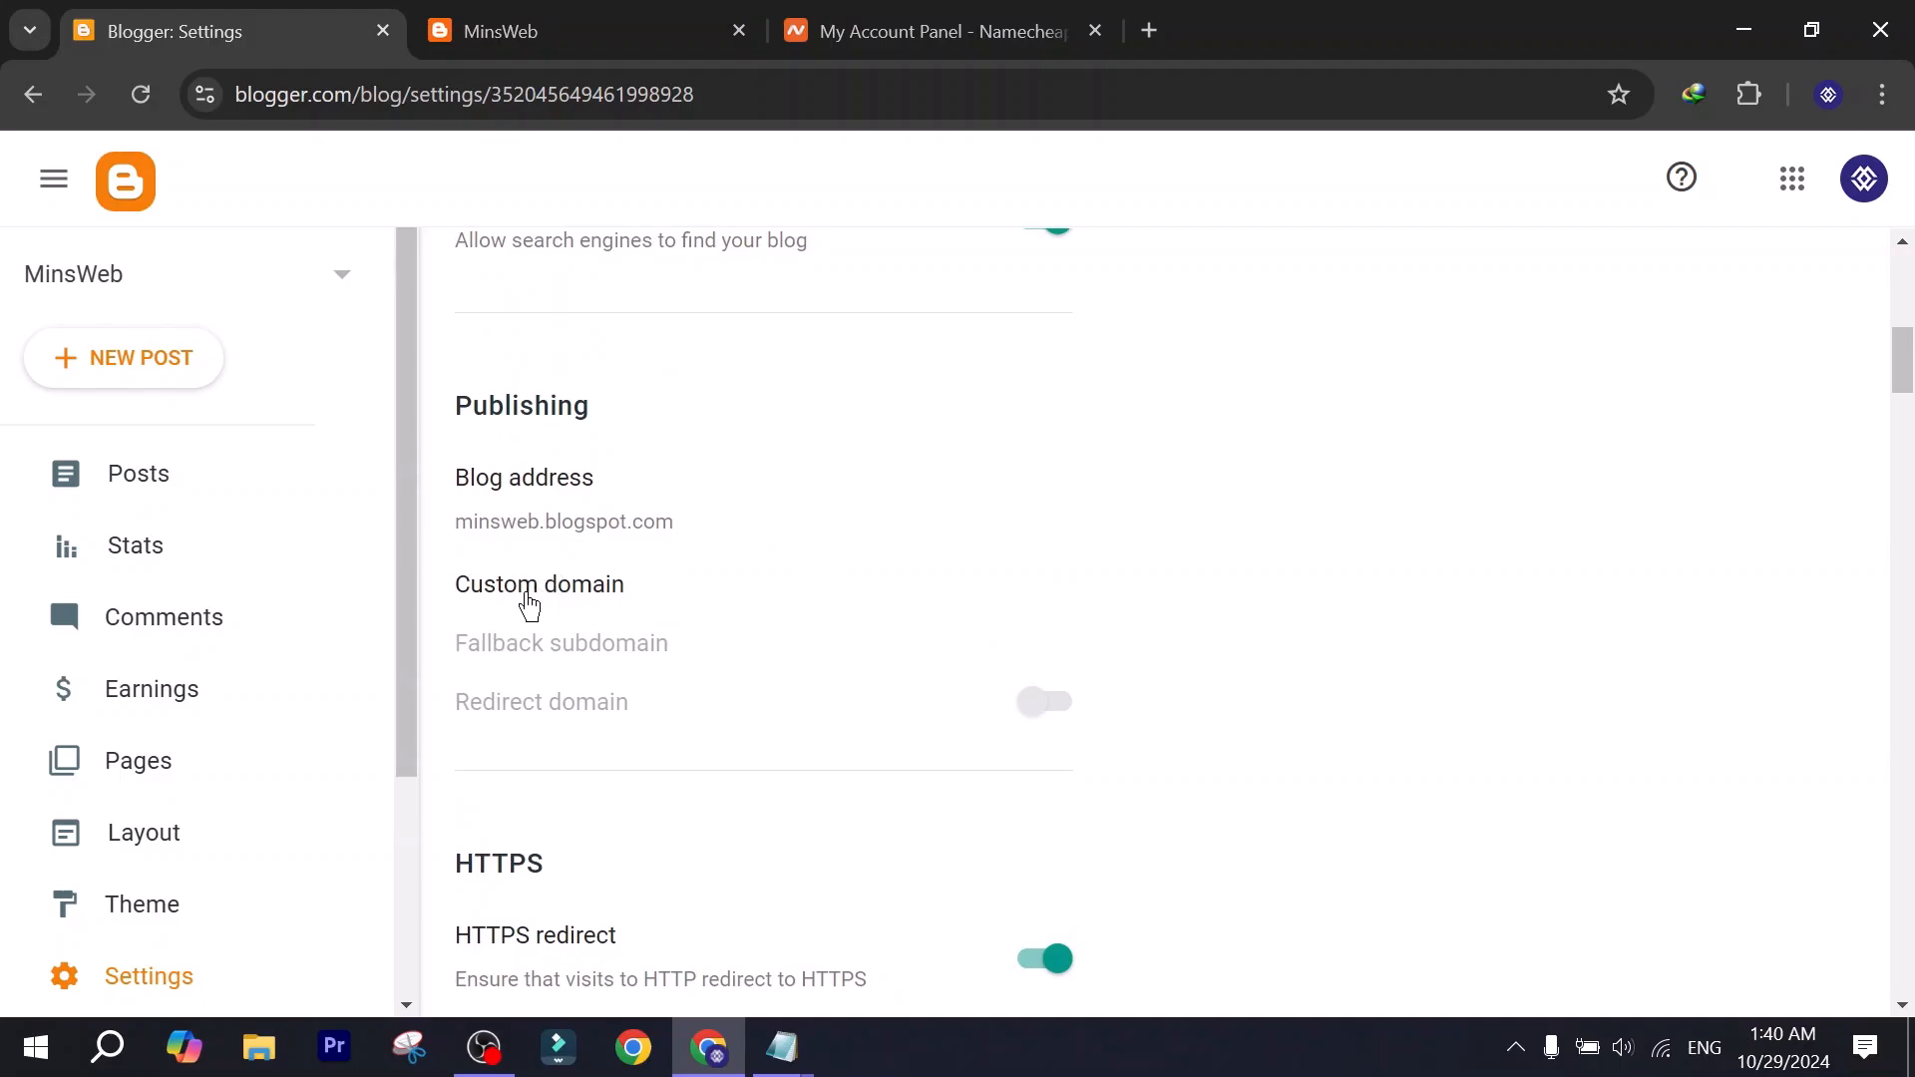
{"action": "left_click", "coordinate": [553, 592]}
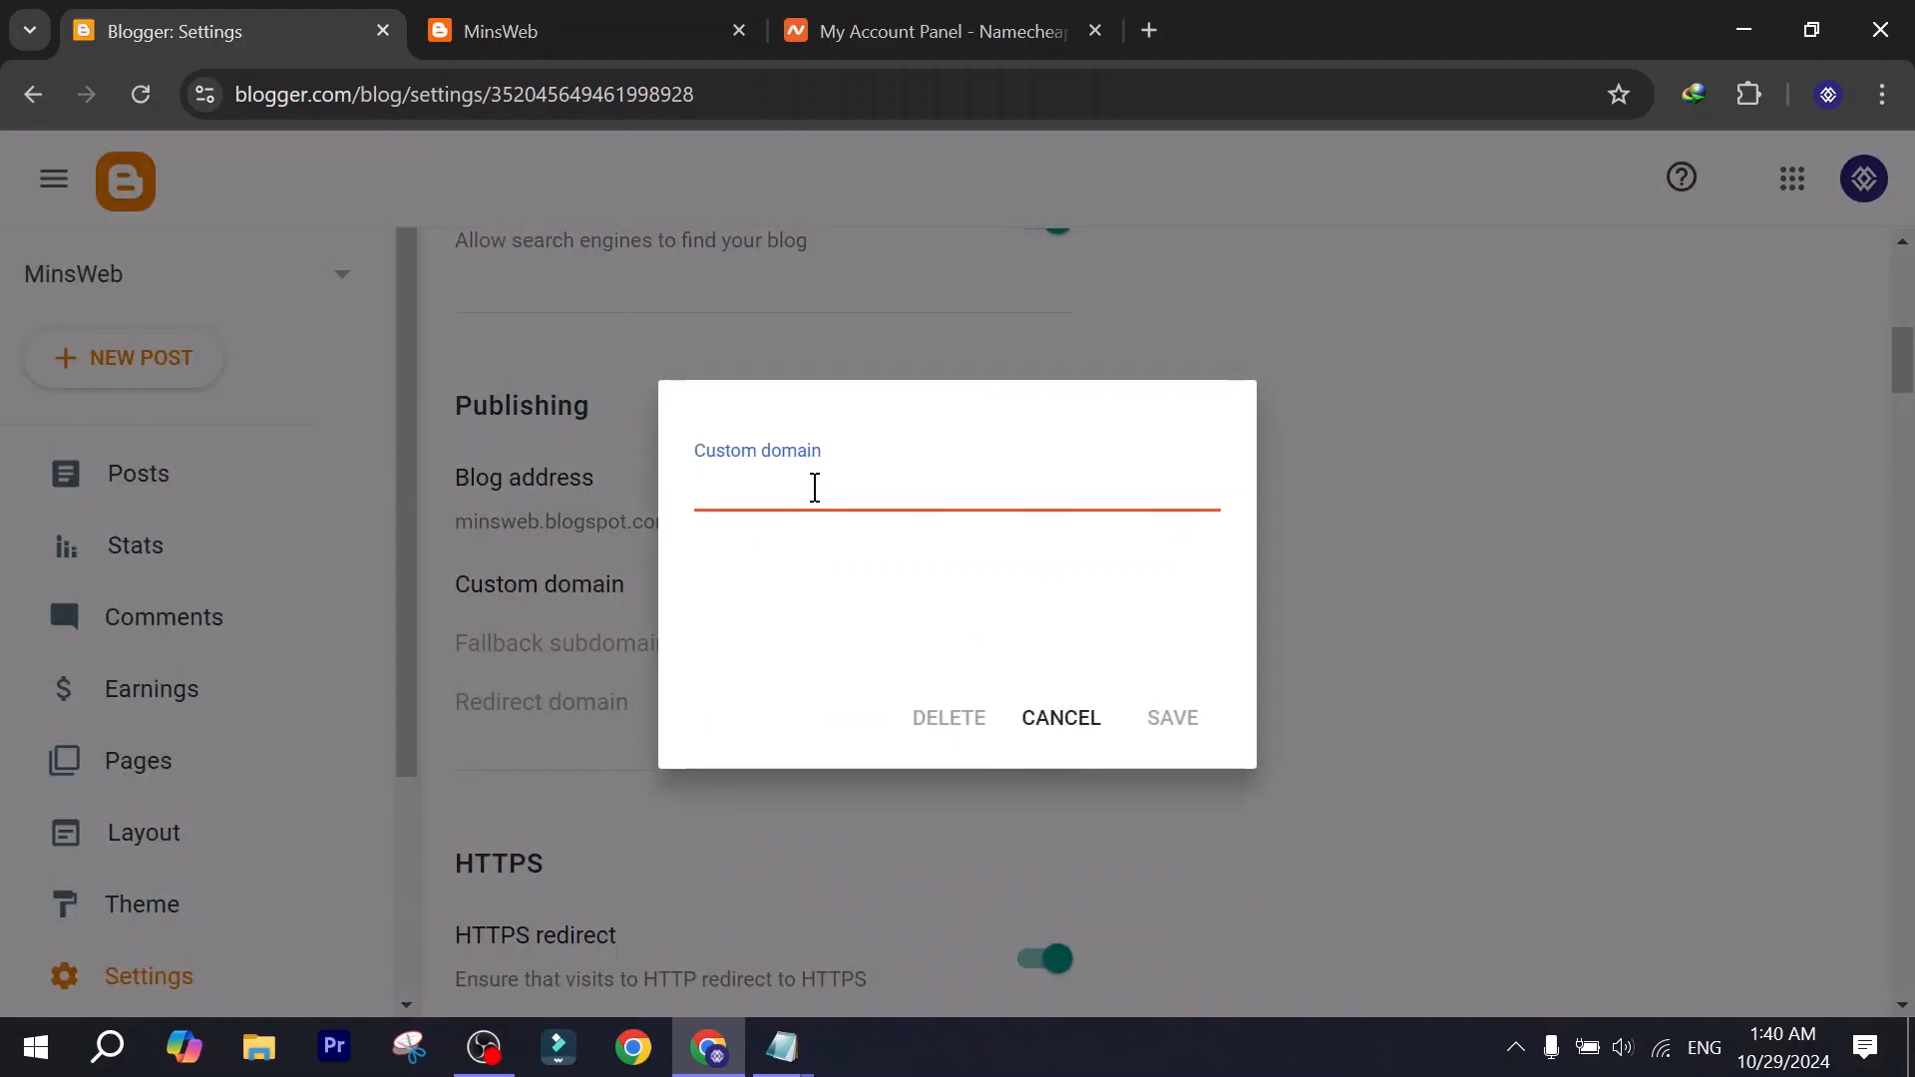
{"action": "type", "text": "www.minsweb.com"}
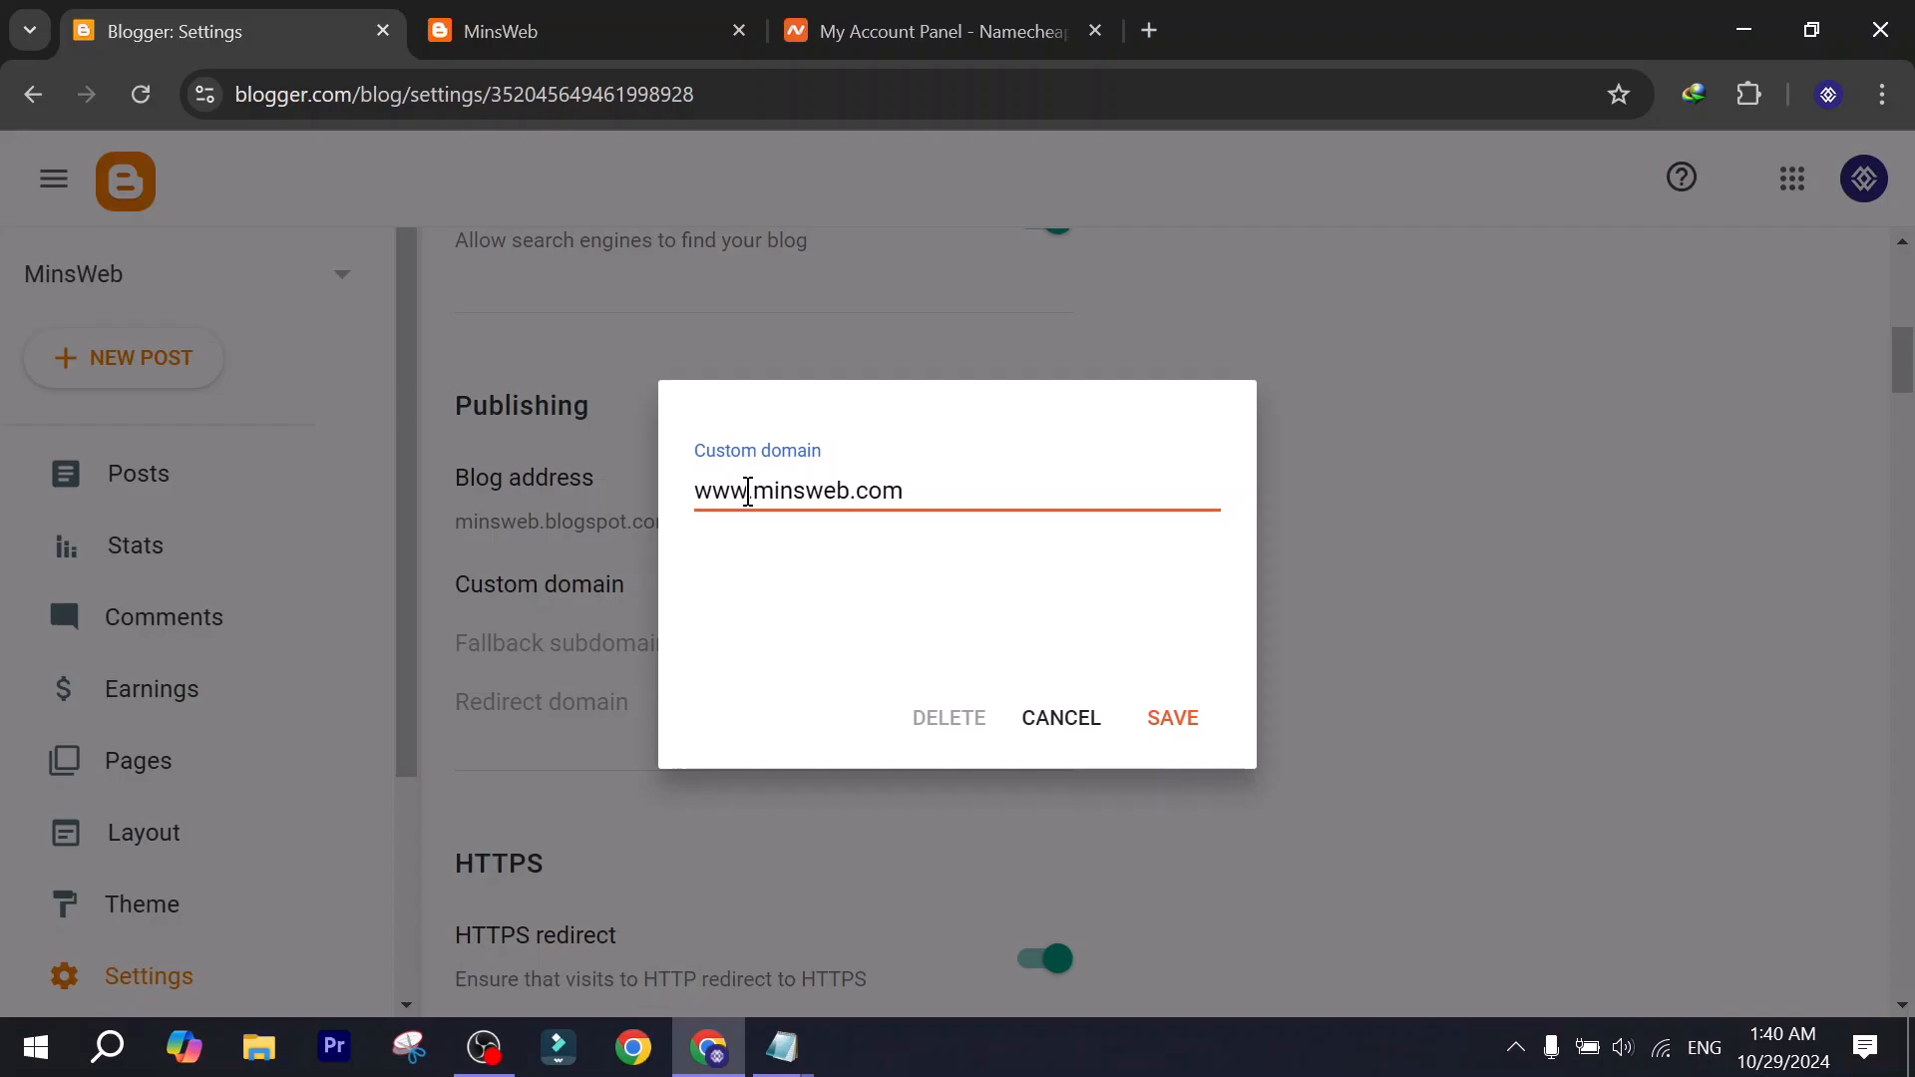
{"action": "double_click", "coordinate": [720, 491]}
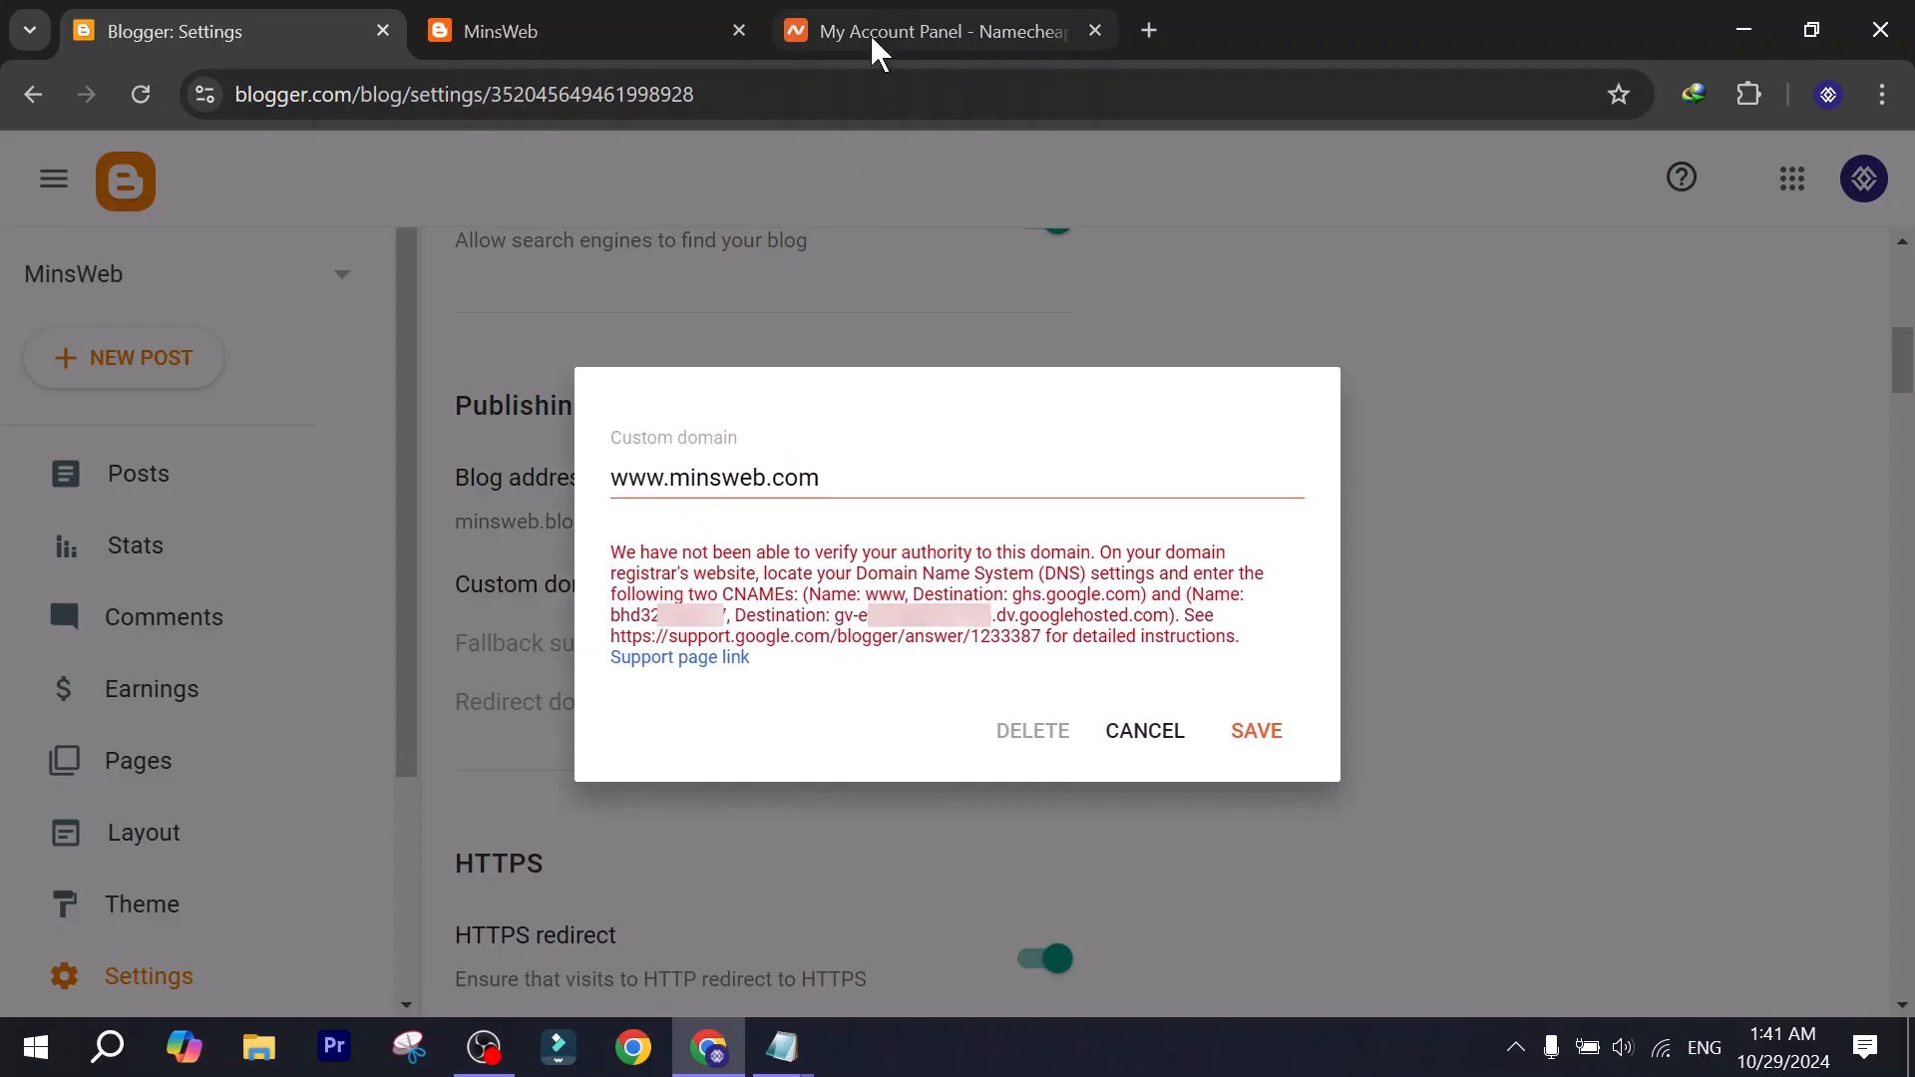
Switch to Namecheap and open the advanced DNS settings of the minsweb.com domain.
{"action": "left_click", "coordinate": [898, 31]}
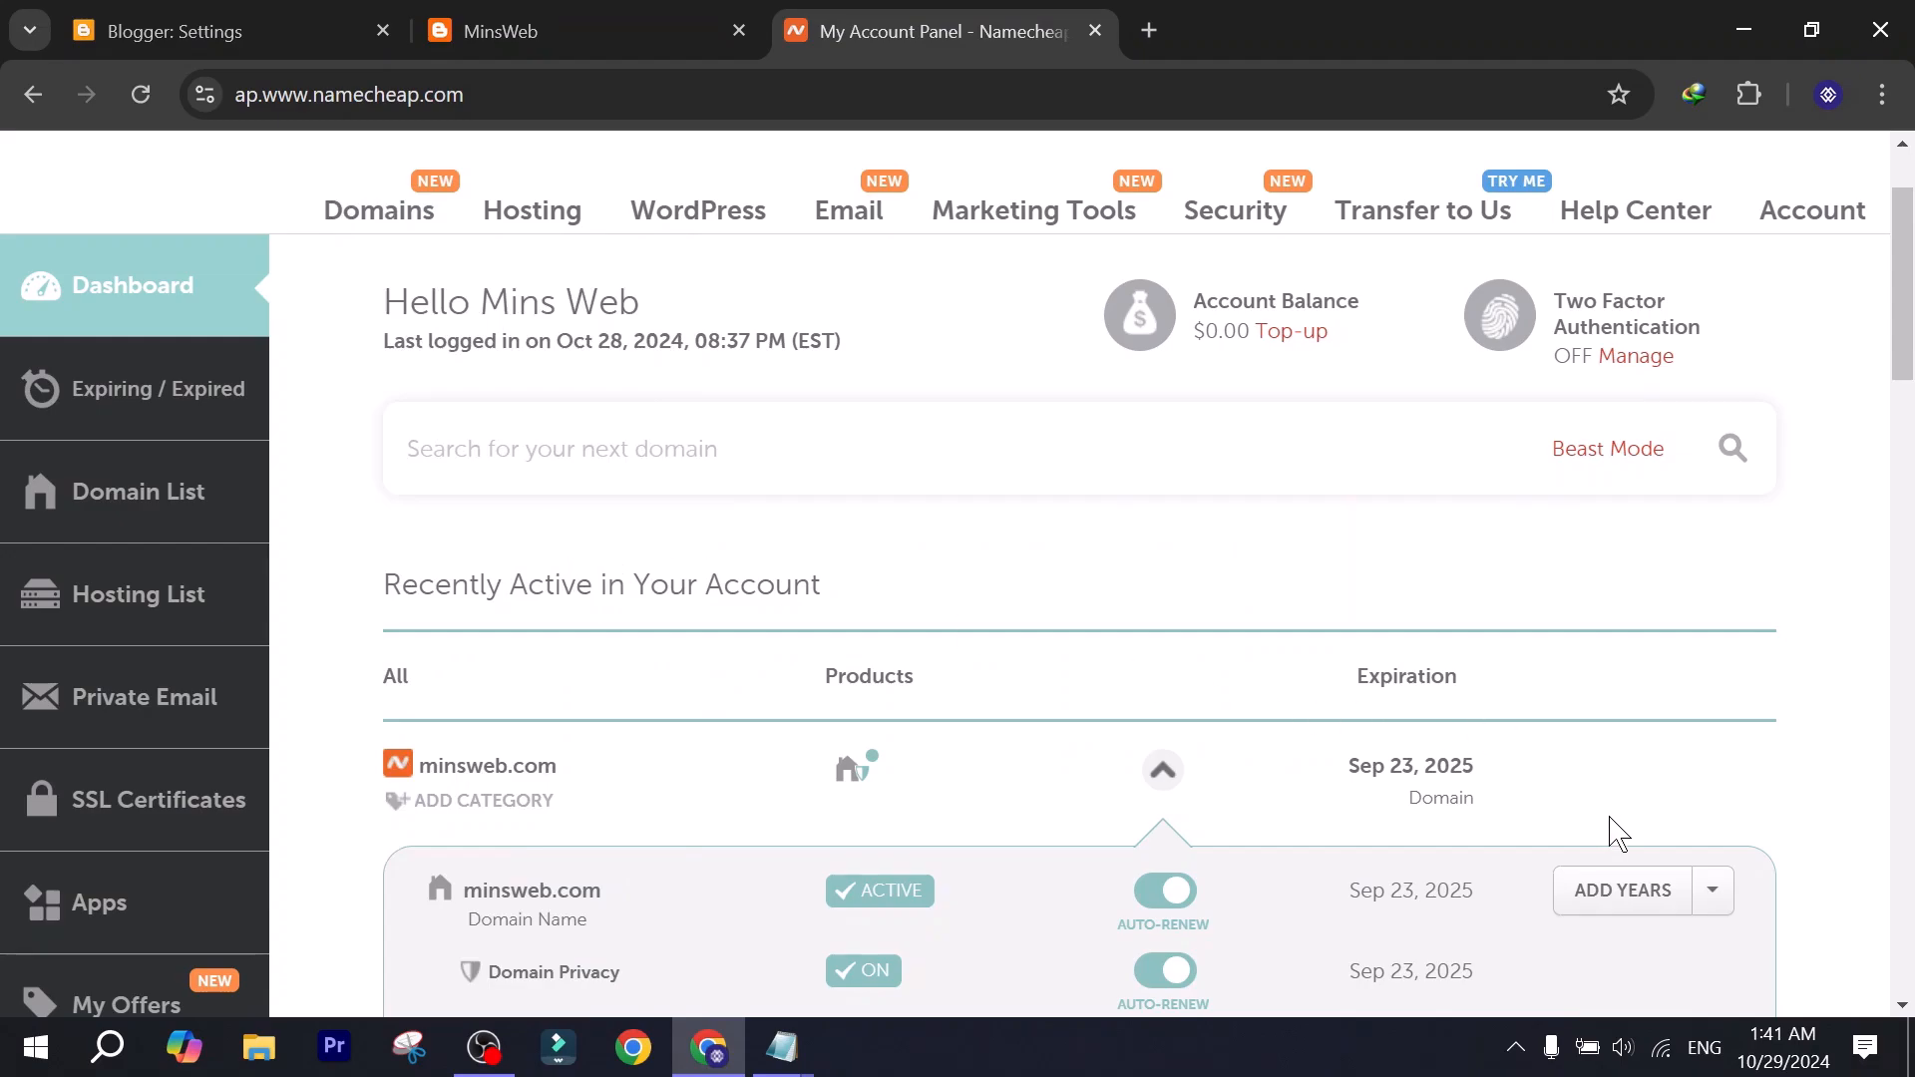
{"action": "scroll", "coordinate": [1601, 788], "scroll_direction": "down", "scroll_amount": 3}
{"action": "left_click", "coordinate": [1155, 479]}
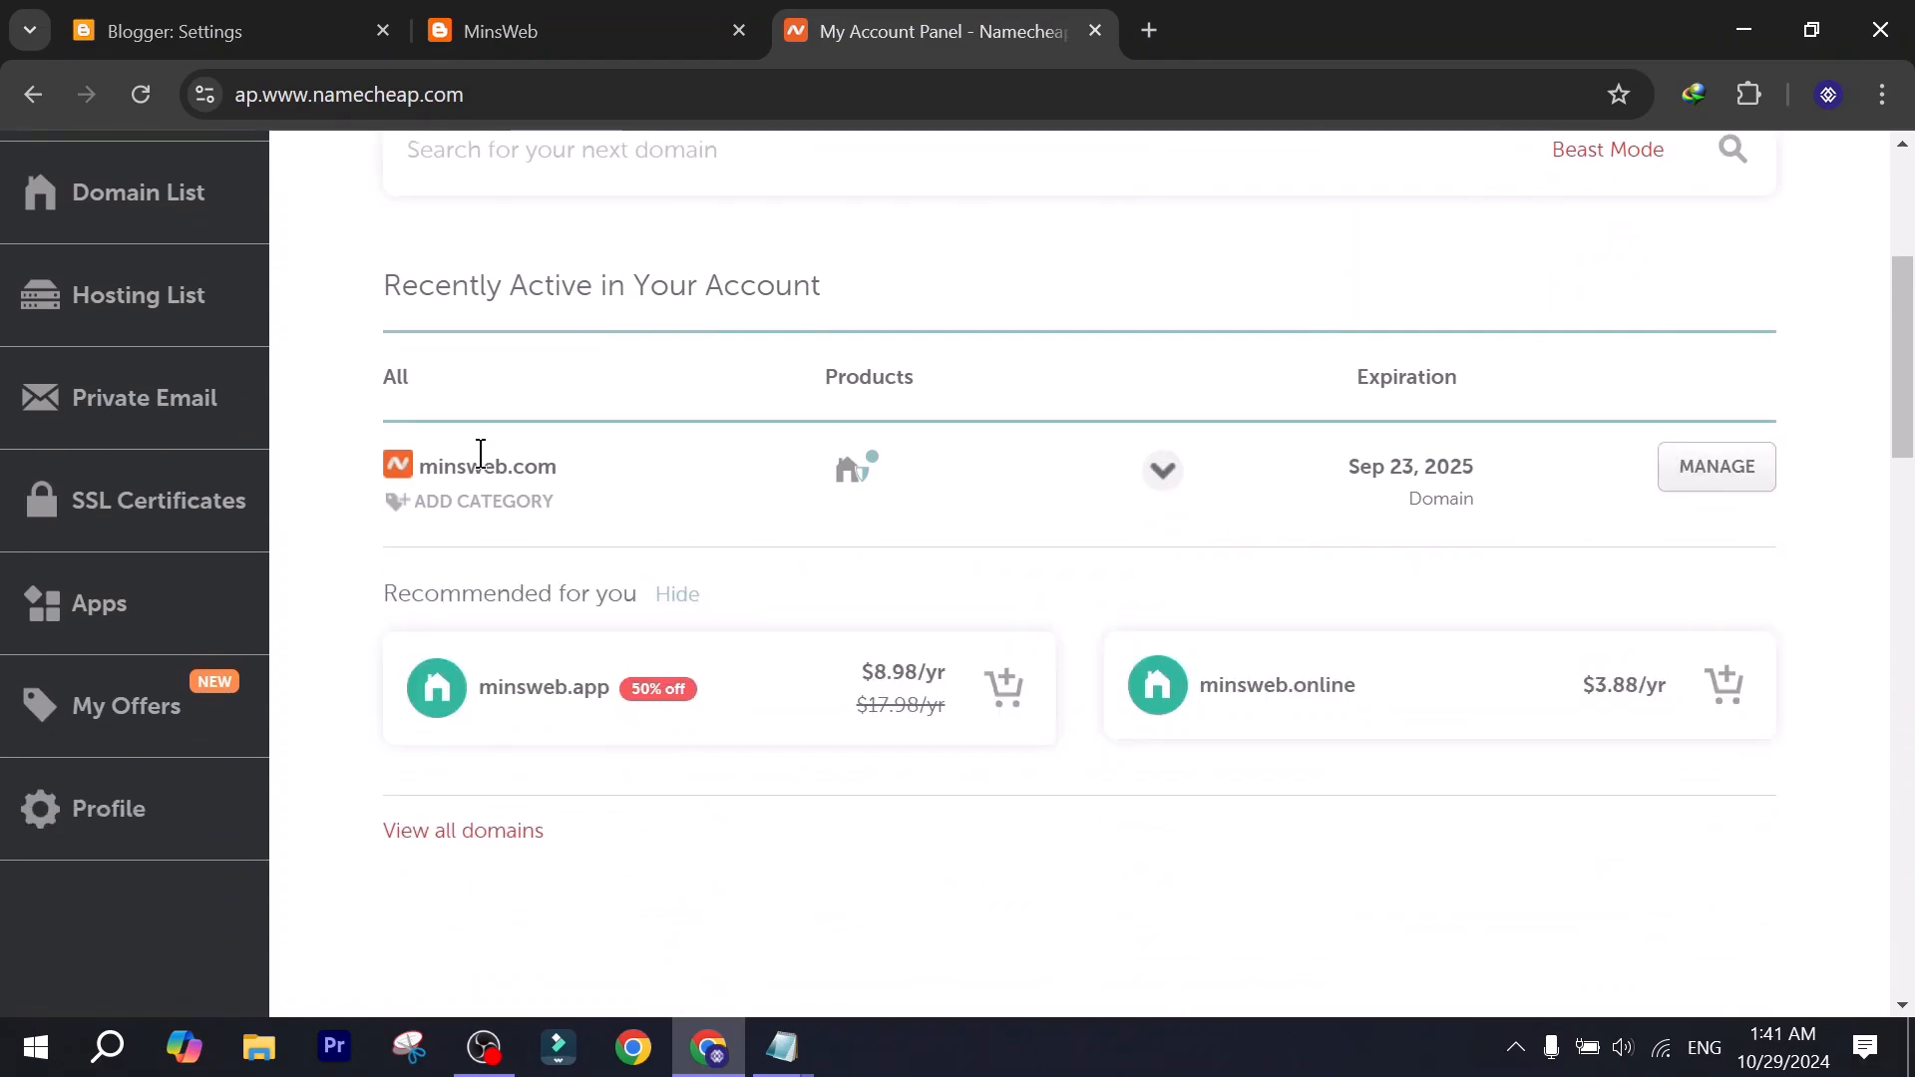
{"action": "left_click", "coordinate": [1713, 485]}
{"action": "left_click", "coordinate": [1472, 568]}
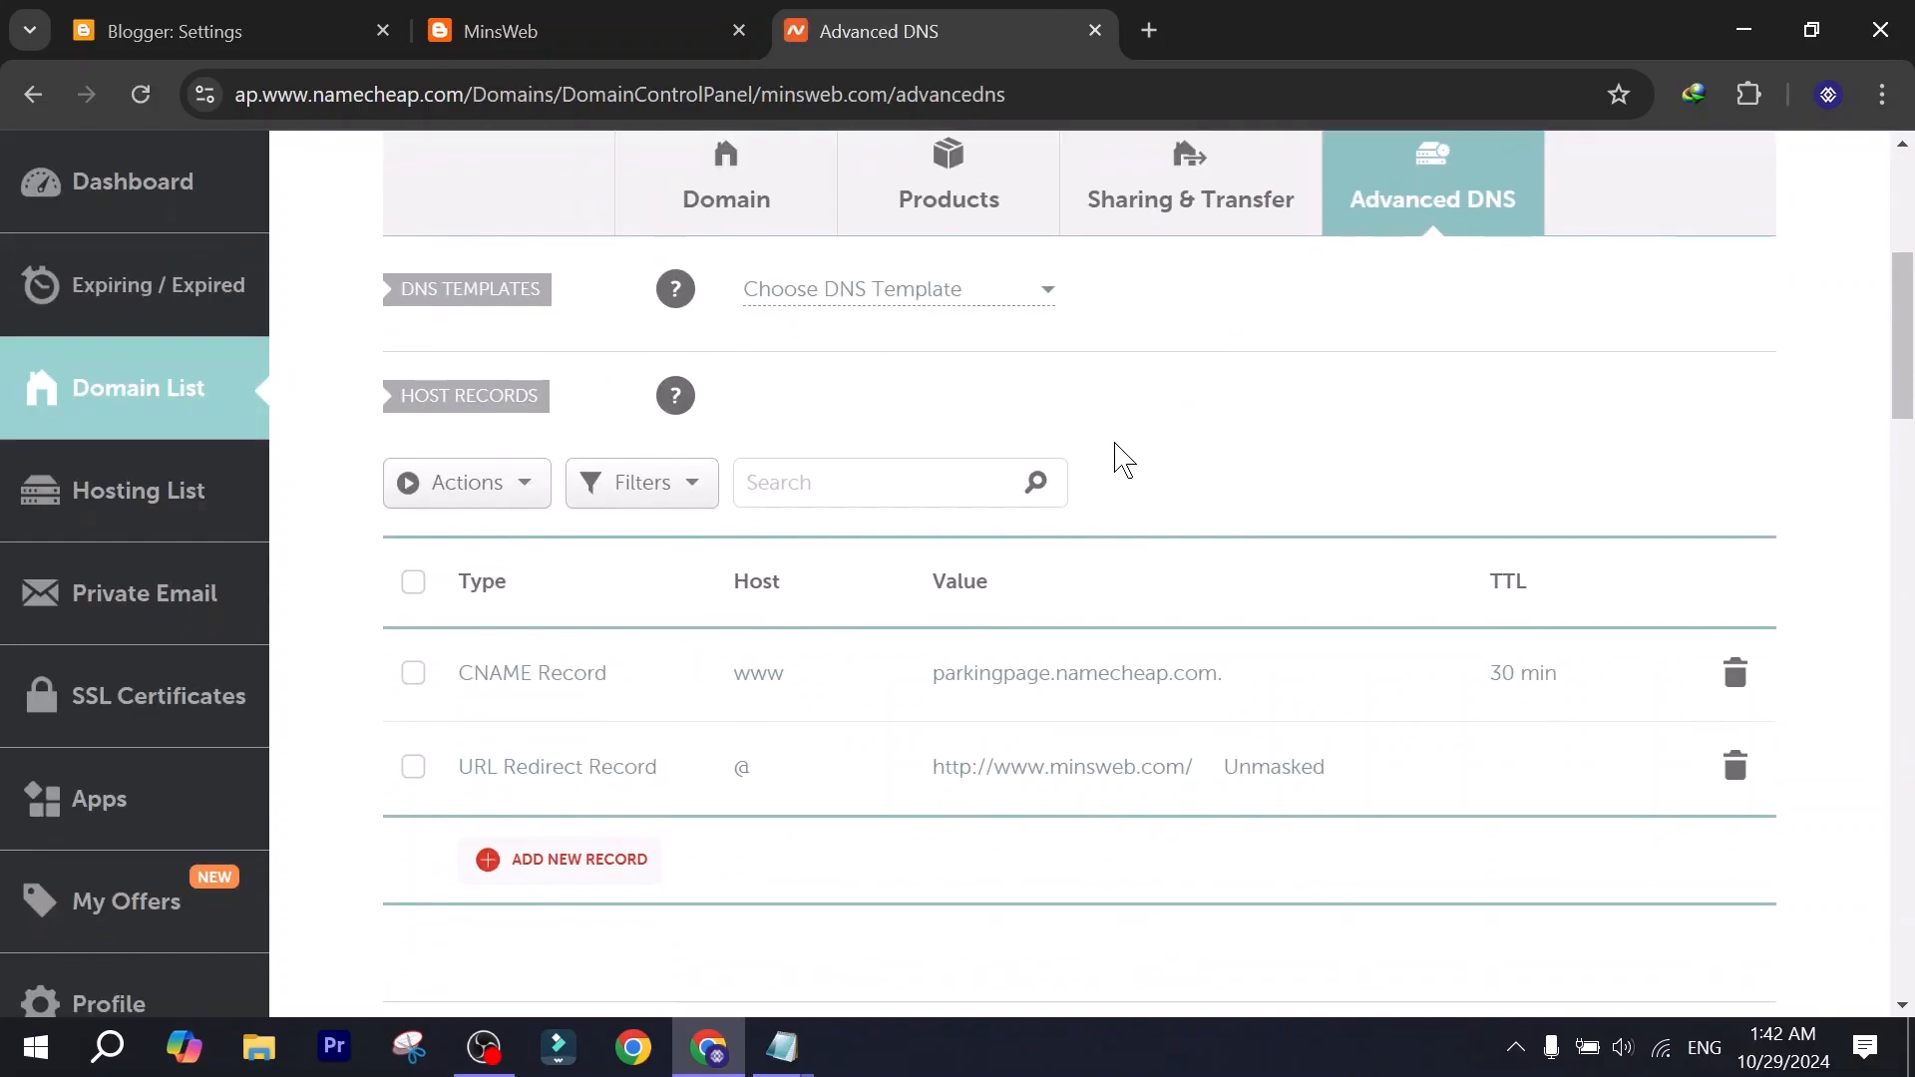
Delete the existing www CNAME record and the URL redirect record from the domain's host records.
{"action": "scroll", "coordinate": [1118, 484], "scroll_direction": "down", "scroll_amount": 1}
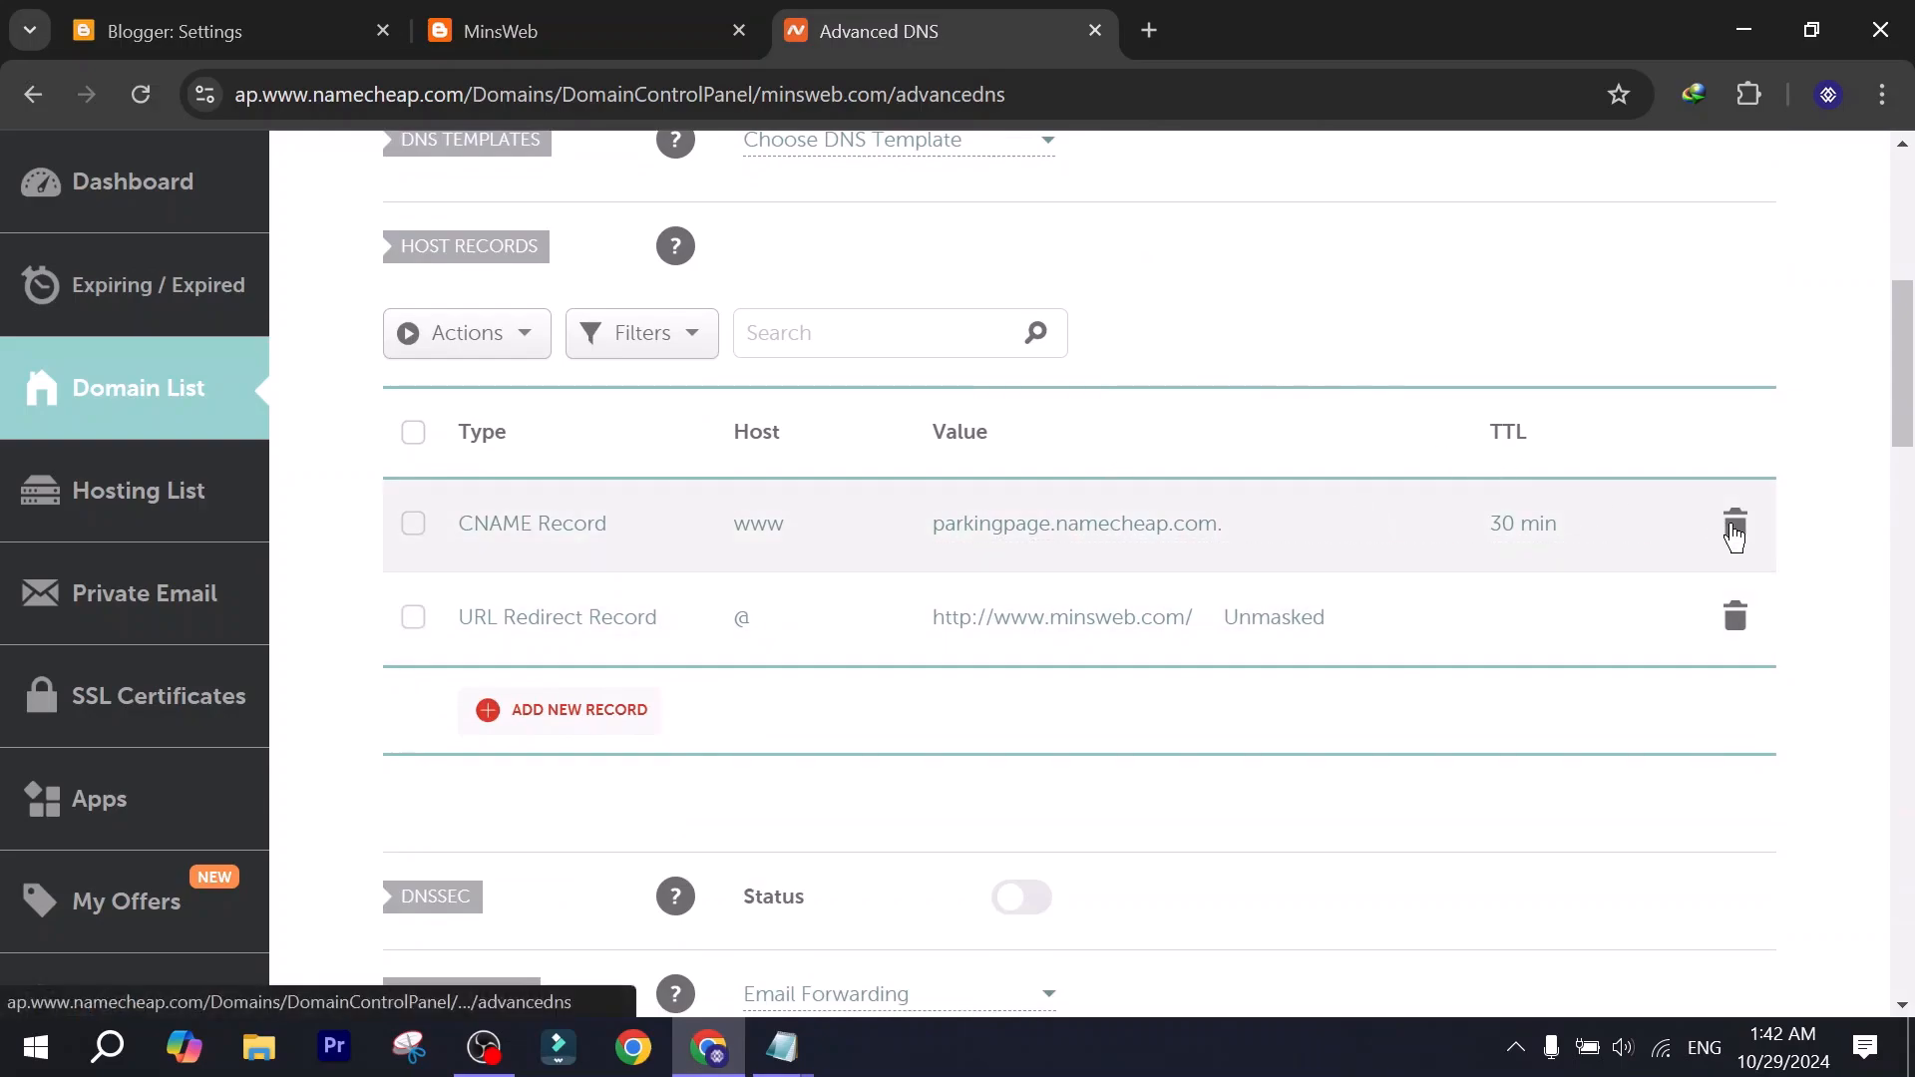
{"action": "left_click", "coordinate": [1734, 534]}
{"action": "left_click", "coordinate": [1600, 664]}
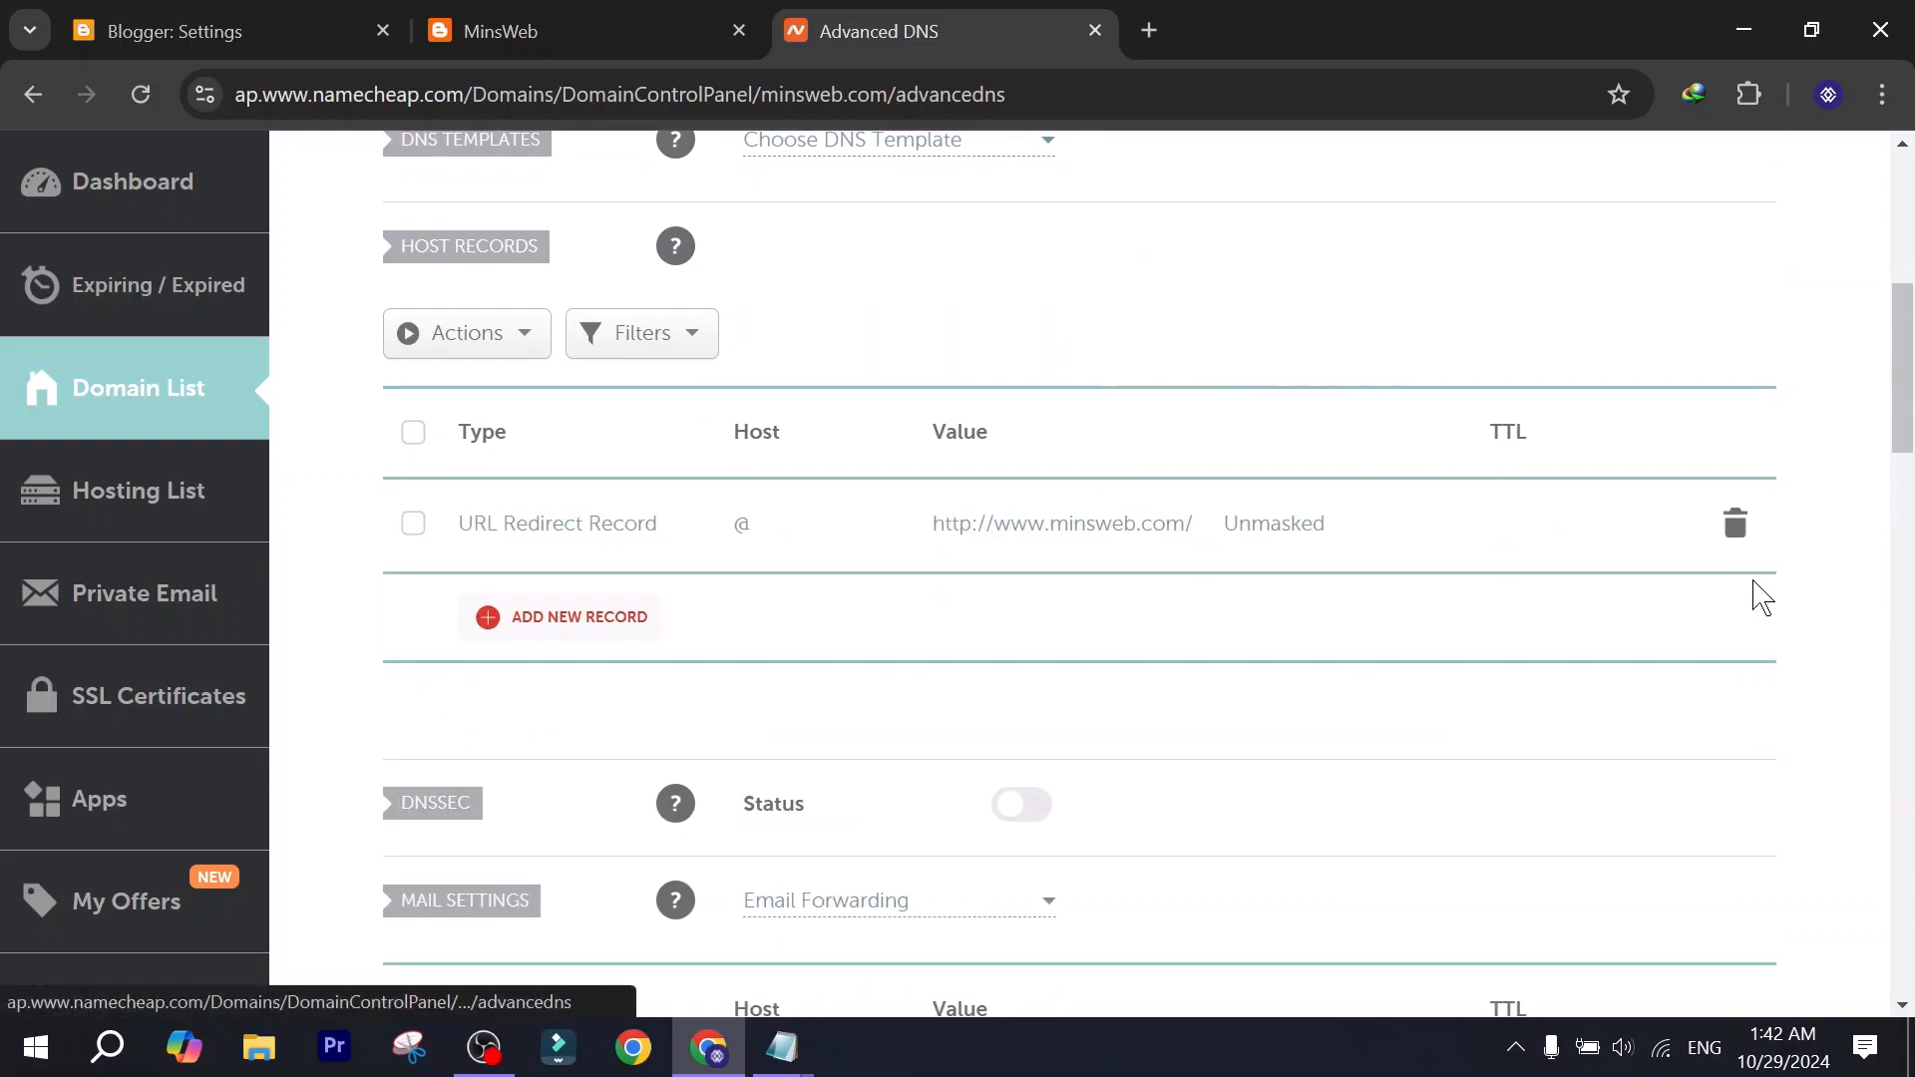
Add a CNAME host record and set its host to www, copied from Blogger's custom domain instructions.
{"action": "left_click", "coordinate": [547, 634]}
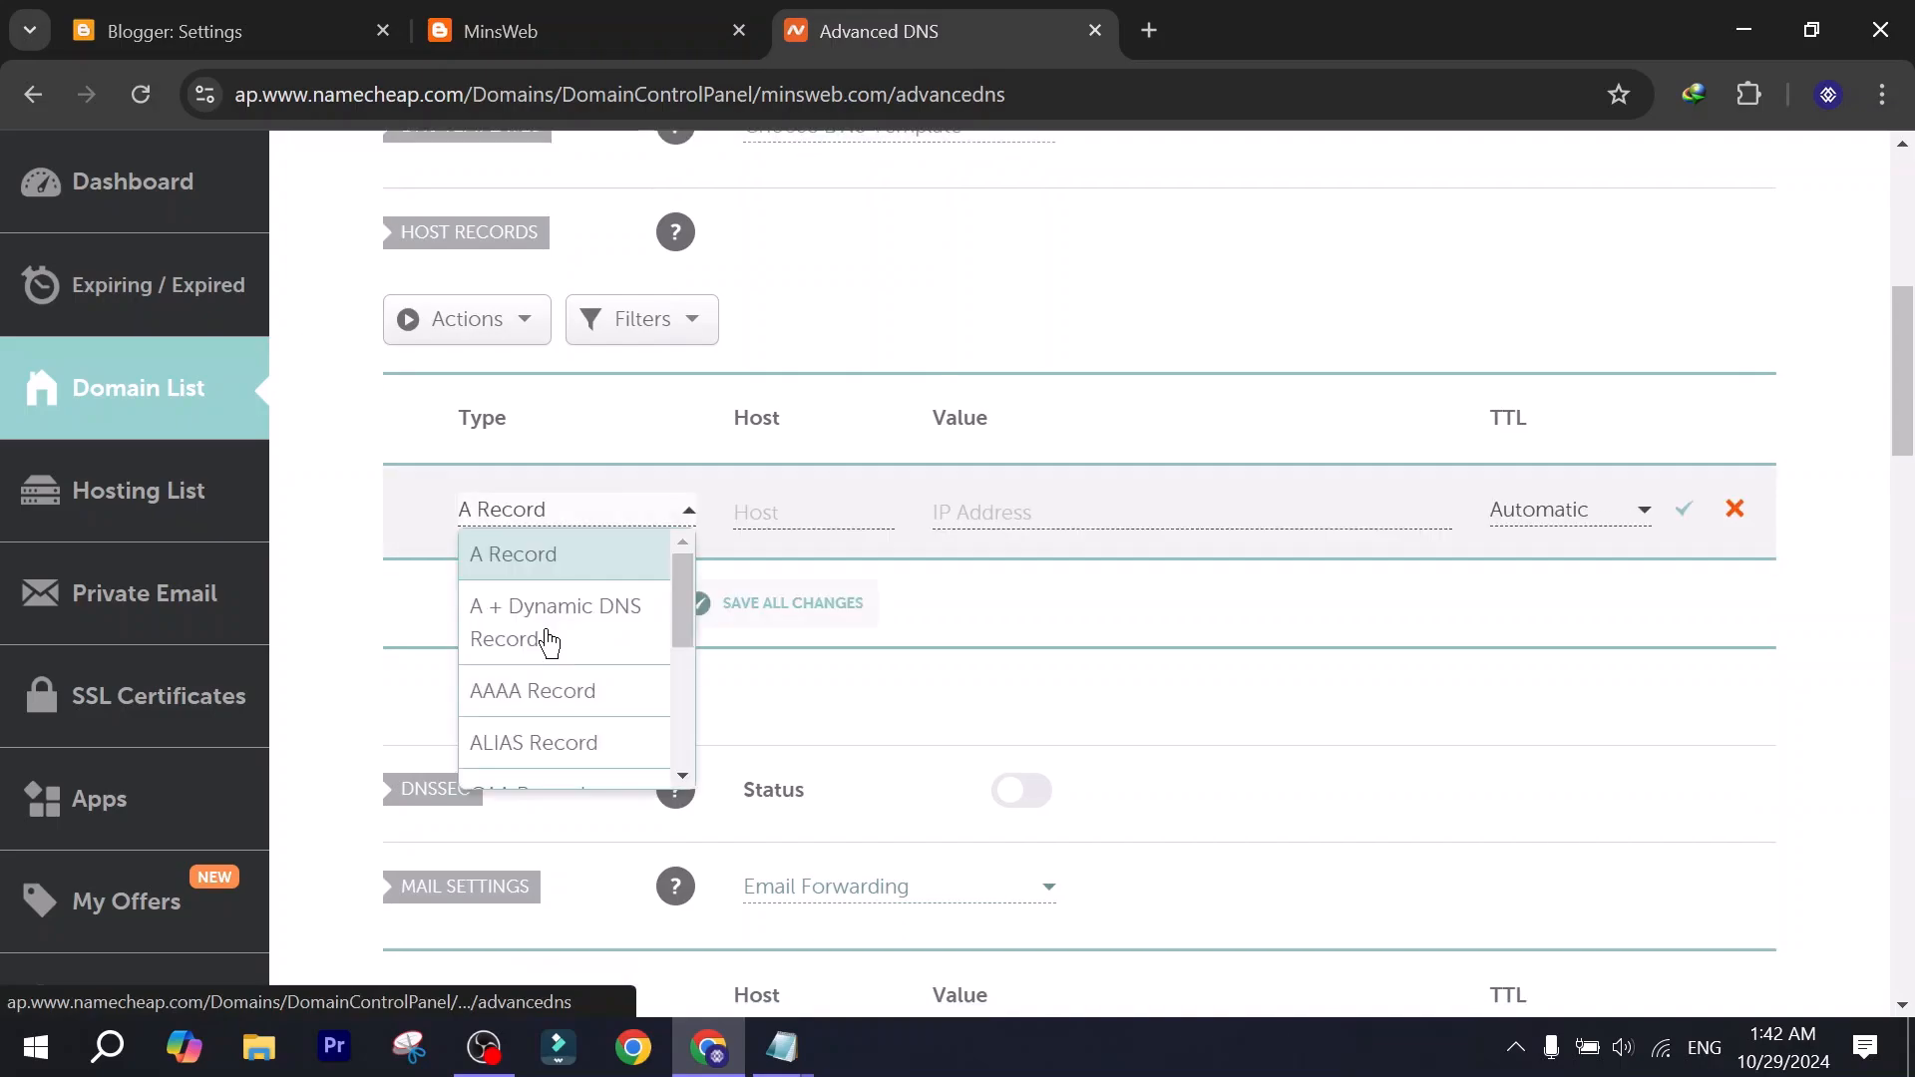
{"action": "scroll", "coordinate": [553, 659], "scroll_direction": "down", "scroll_amount": 3}
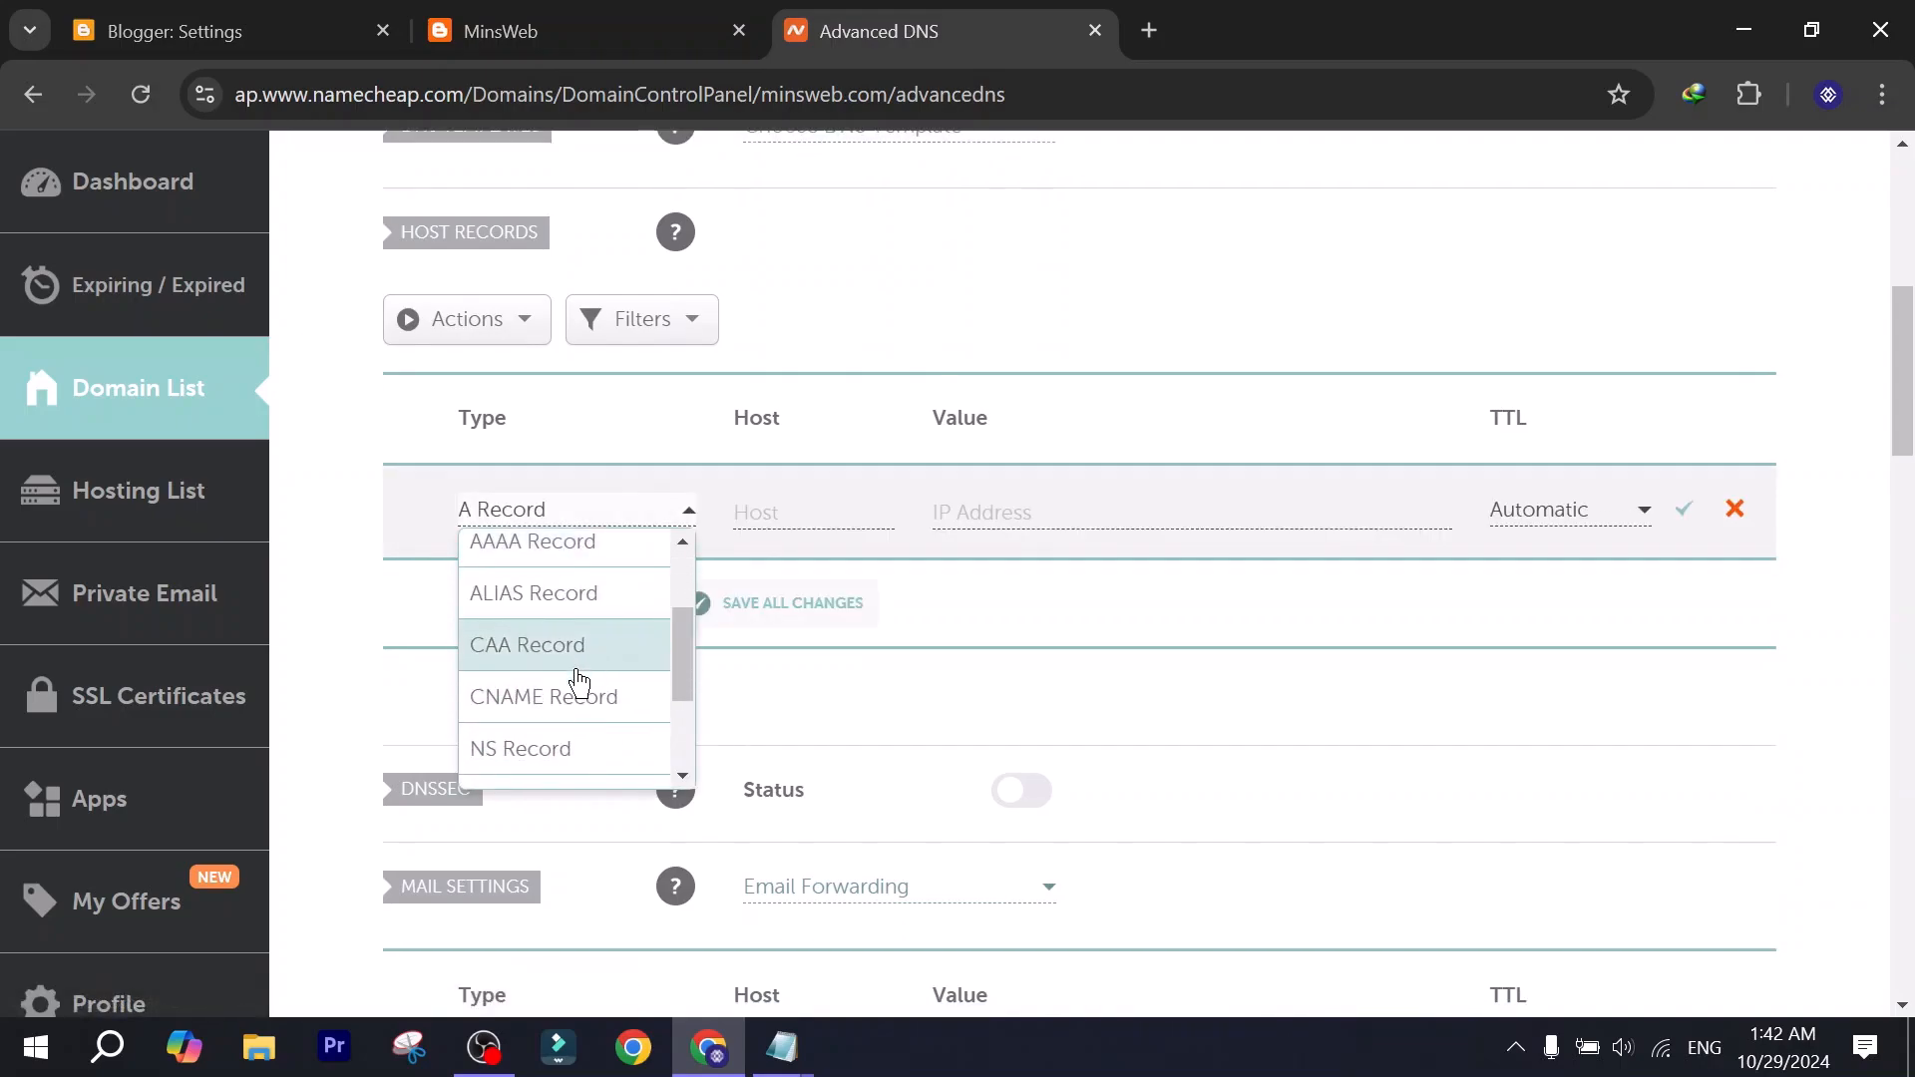
{"action": "left_click", "coordinate": [615, 705]}
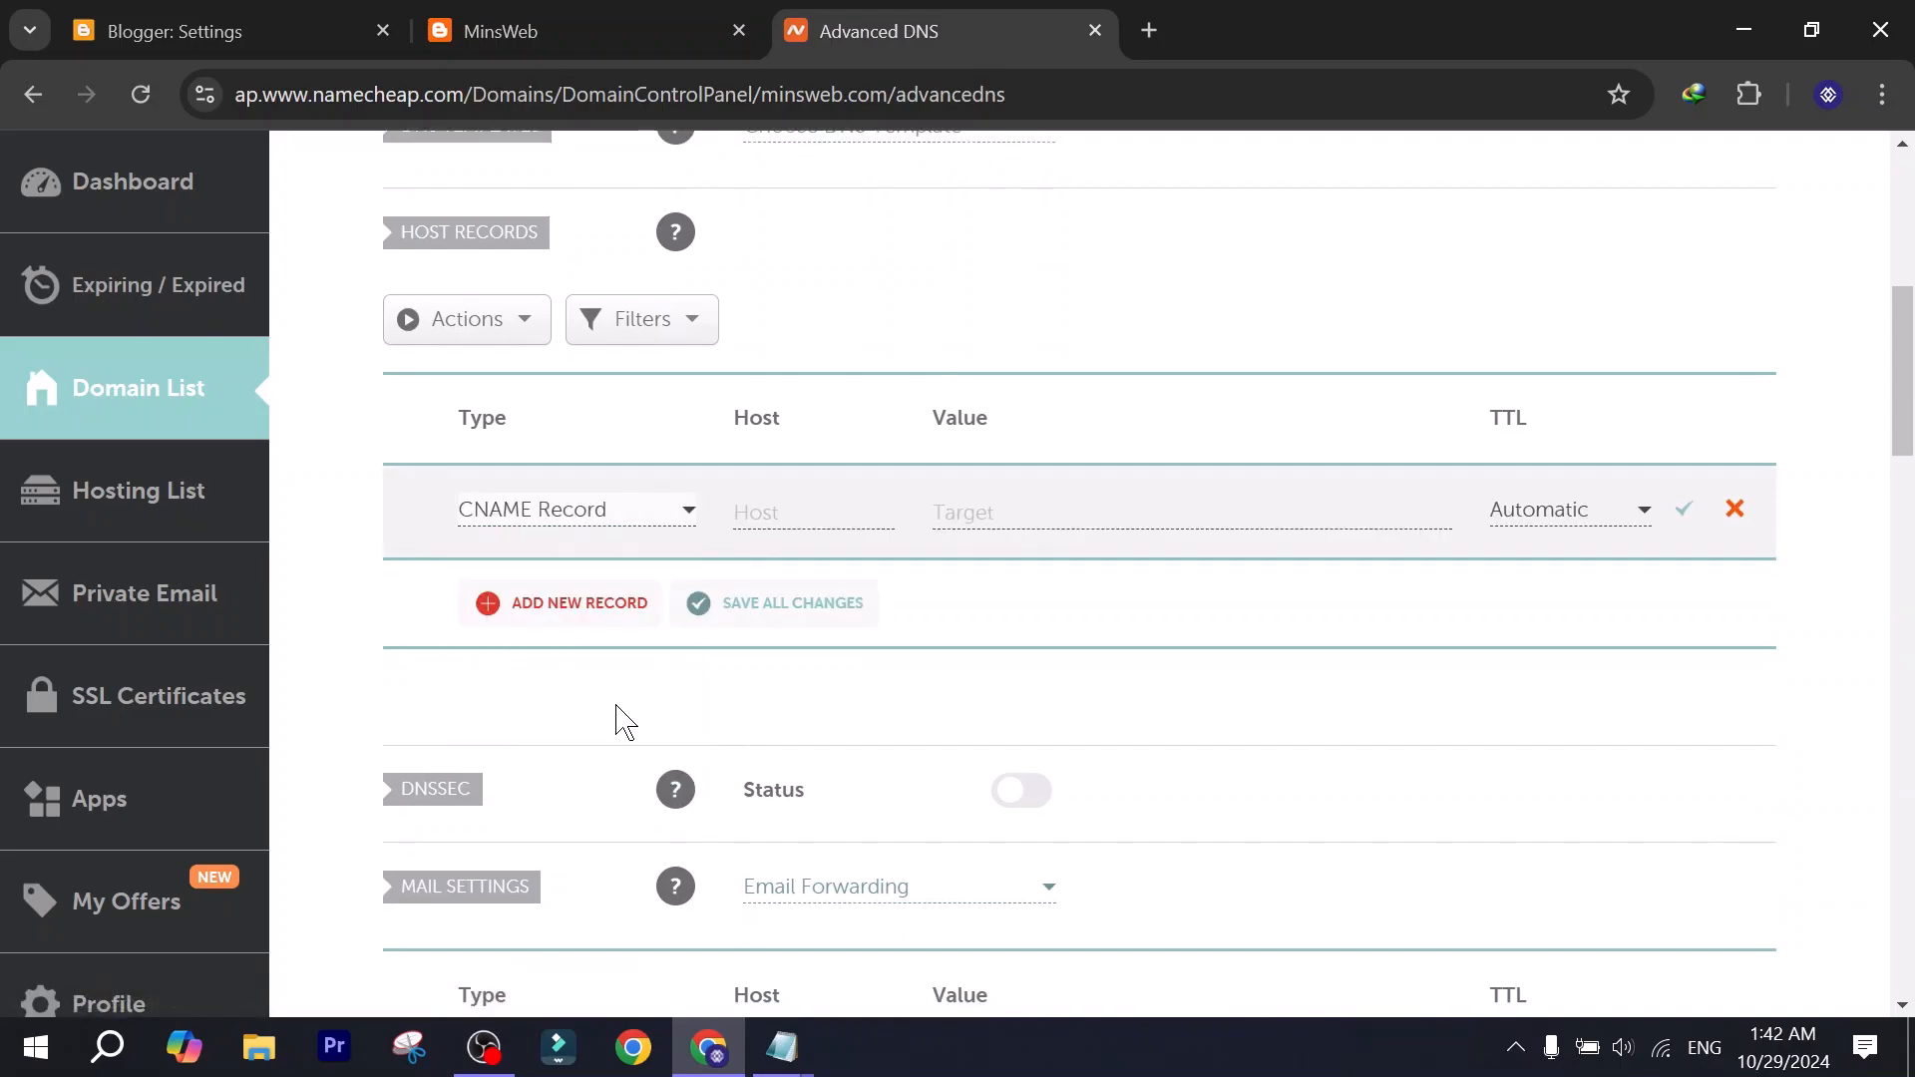
{"action": "left_click", "coordinate": [779, 500]}
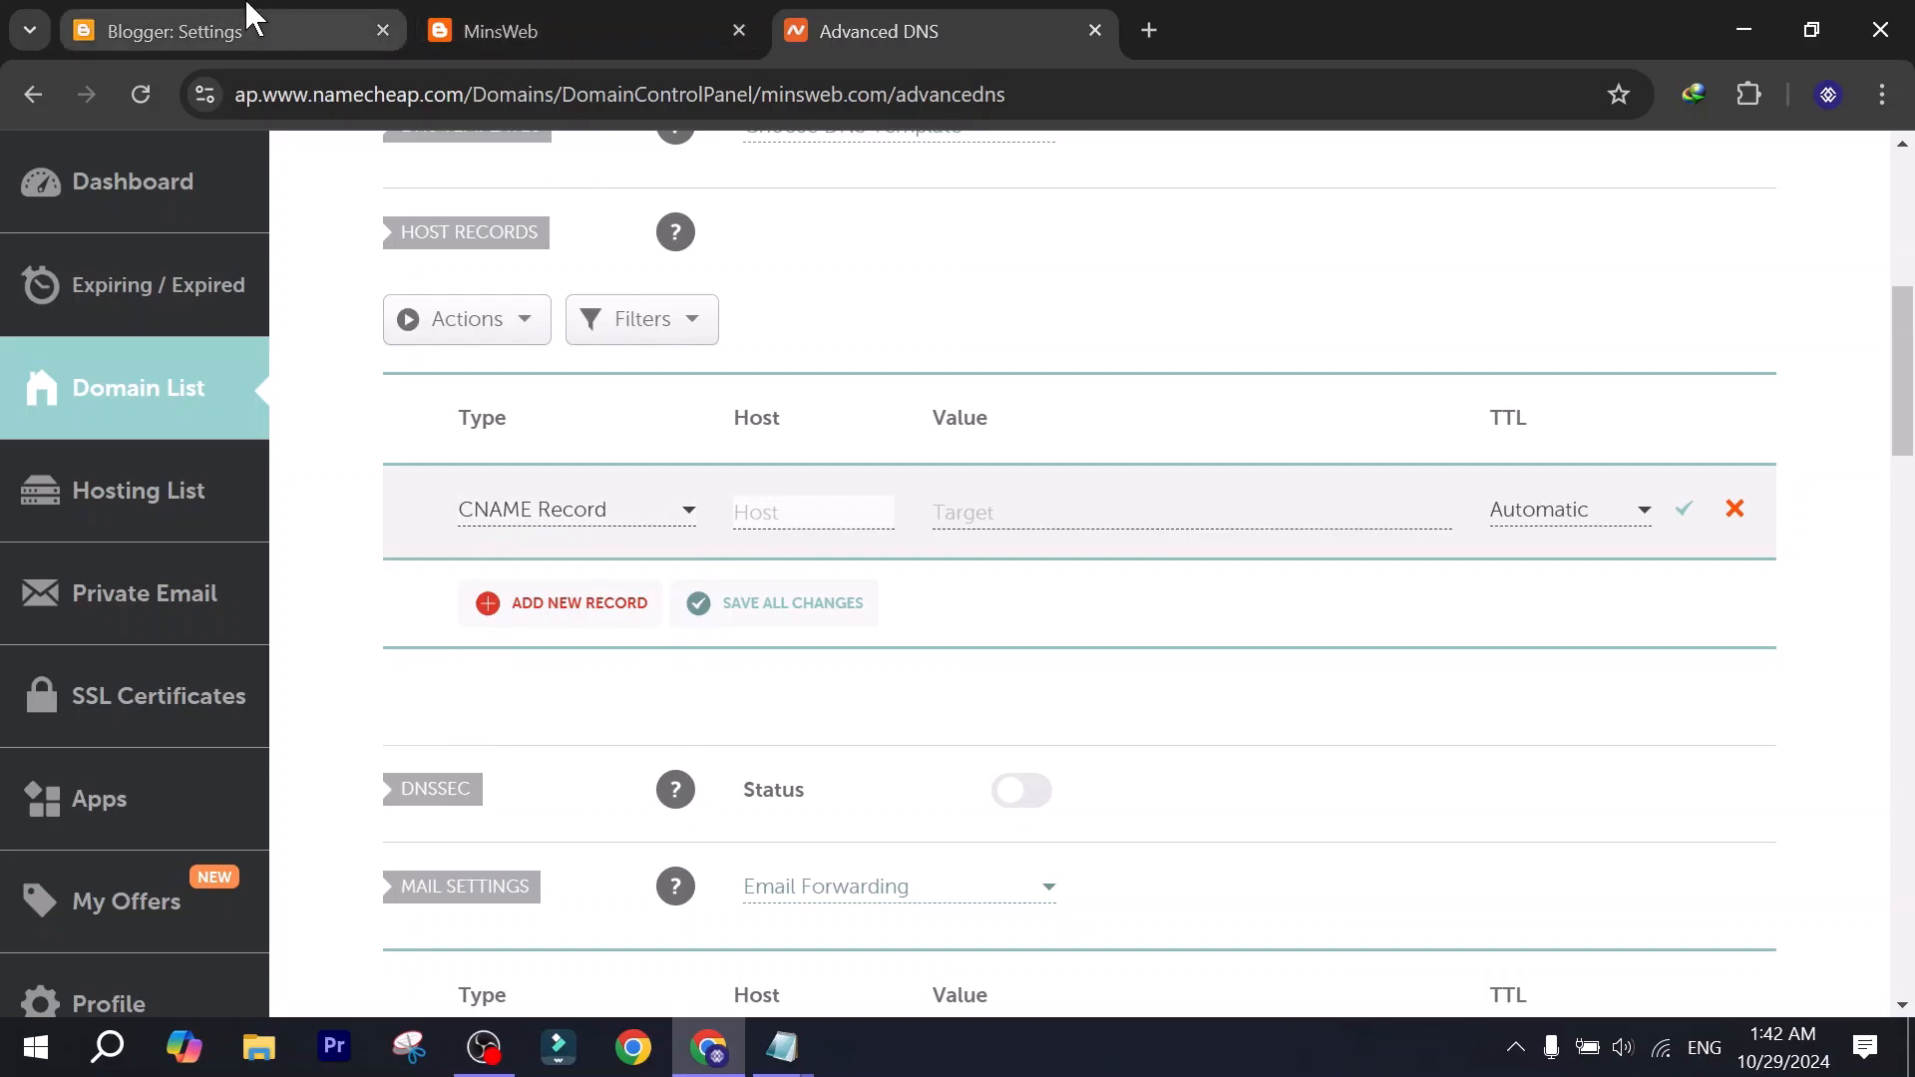
{"action": "left_click", "coordinate": [230, 31]}
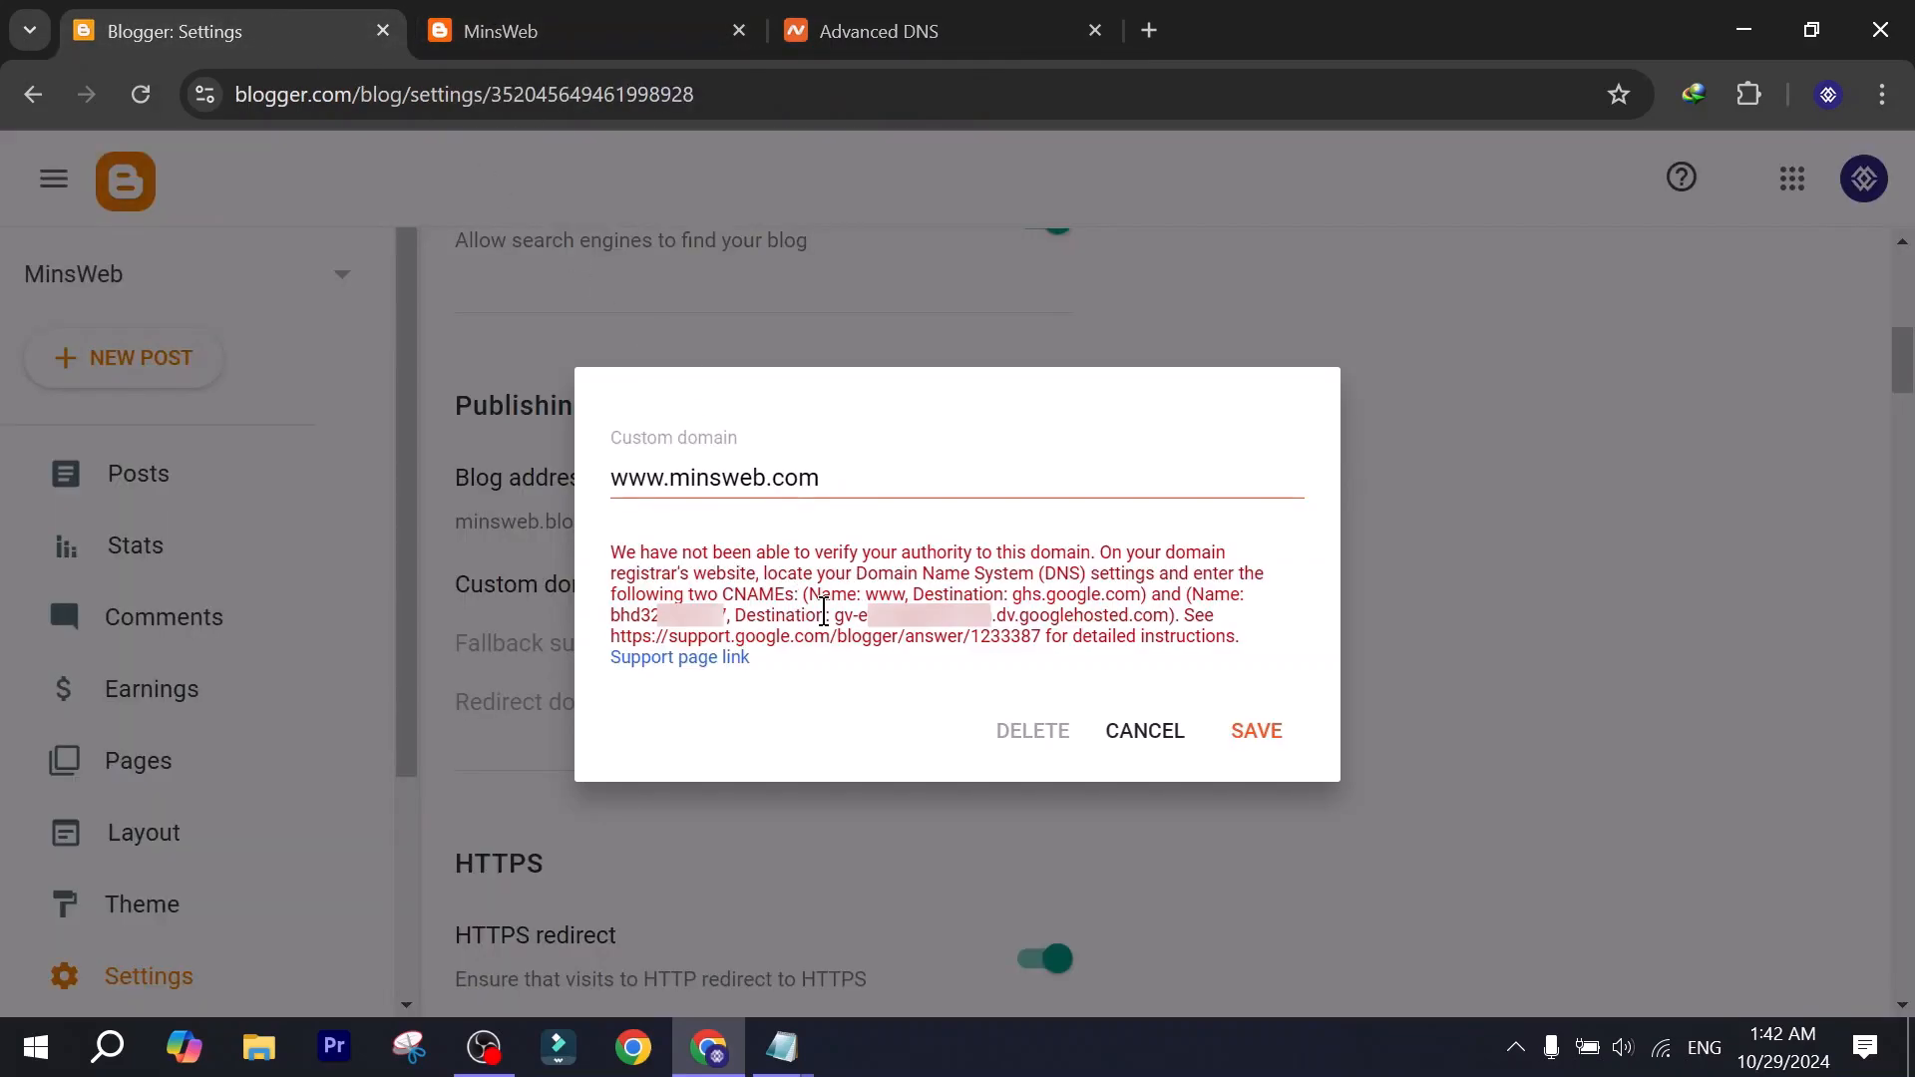
{"action": "double_click", "coordinate": [889, 593]}
{"action": "left_click", "coordinate": [728, 20]}
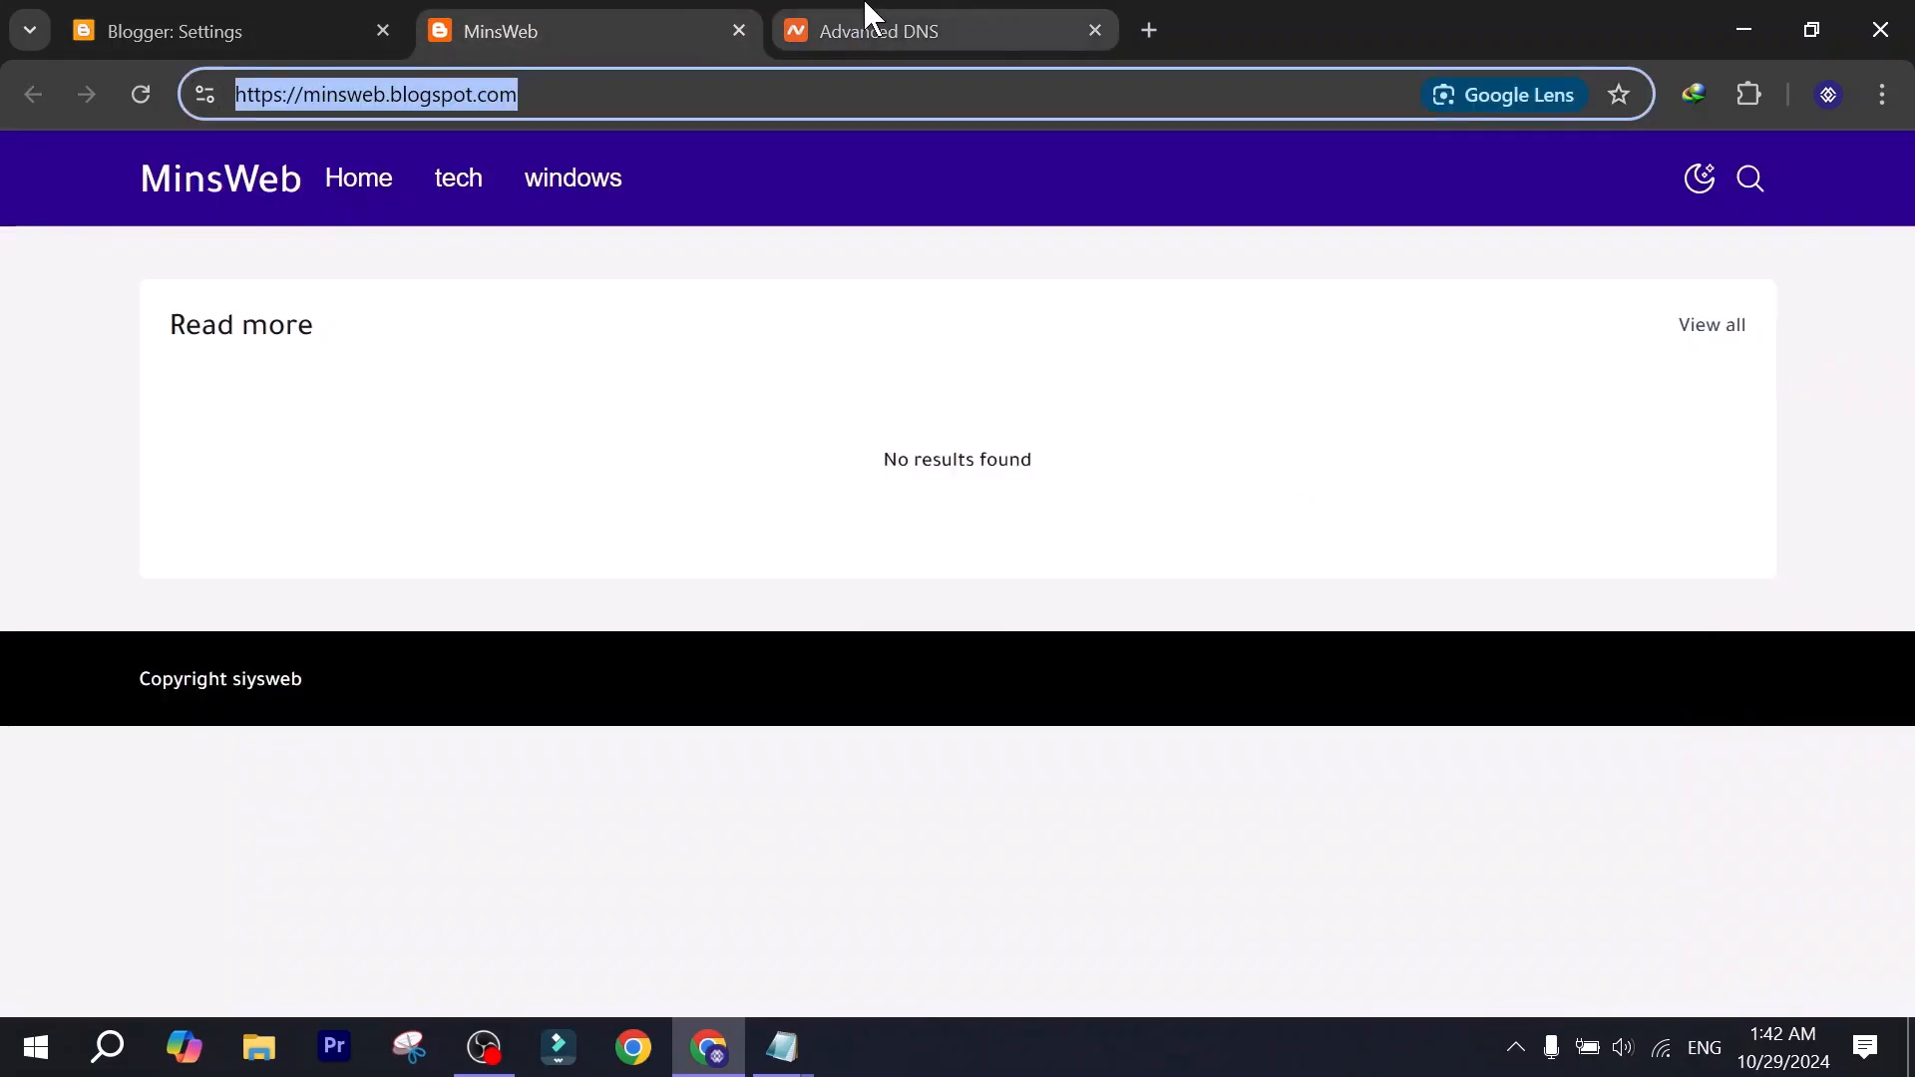
{"action": "left_click", "coordinate": [868, 20]}
Copy the first destination from Blogger's custom domain instructions and set the www record's value to ghs.google.com in Namecheap.
{"action": "left_click", "coordinate": [240, 31]}
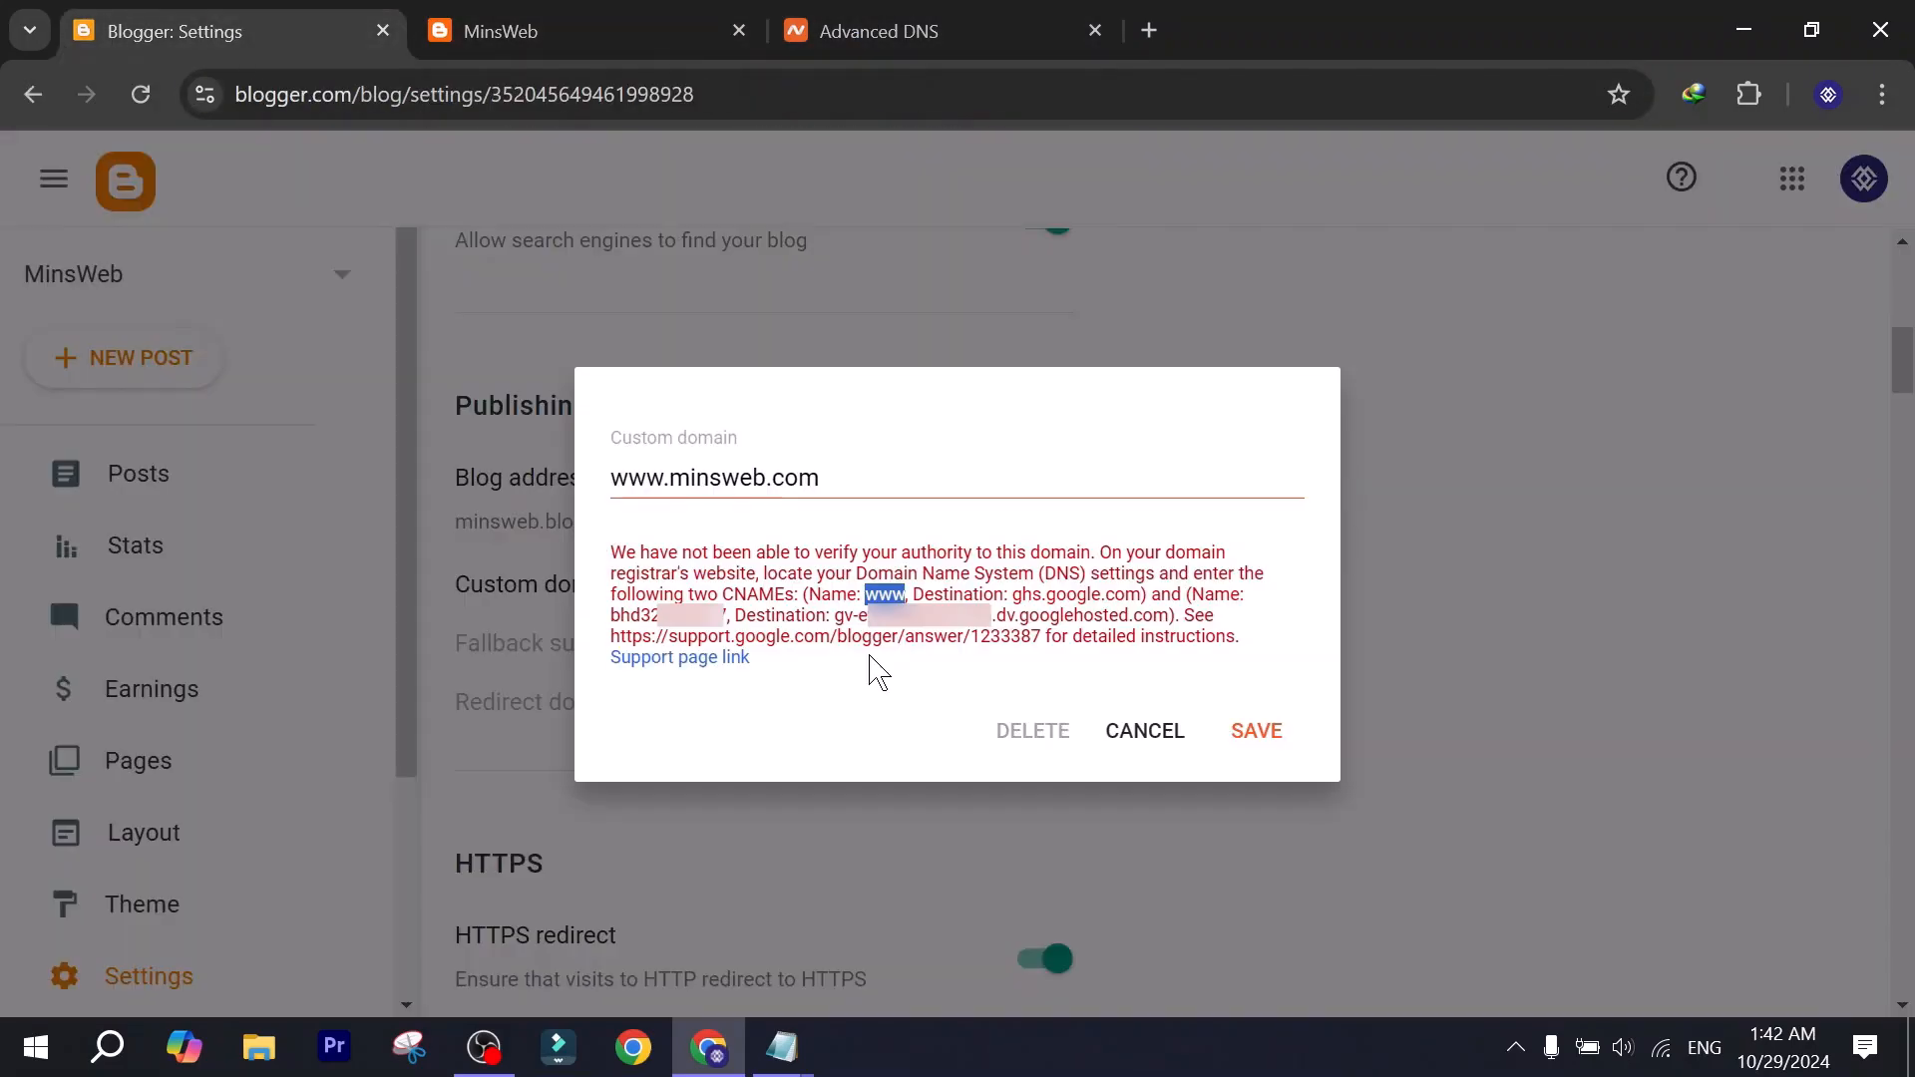
{"action": "left_click_drag", "start_coordinate": [1014, 594], "coordinate": [1127, 596]}
{"action": "left_click", "coordinate": [1025, 588]}
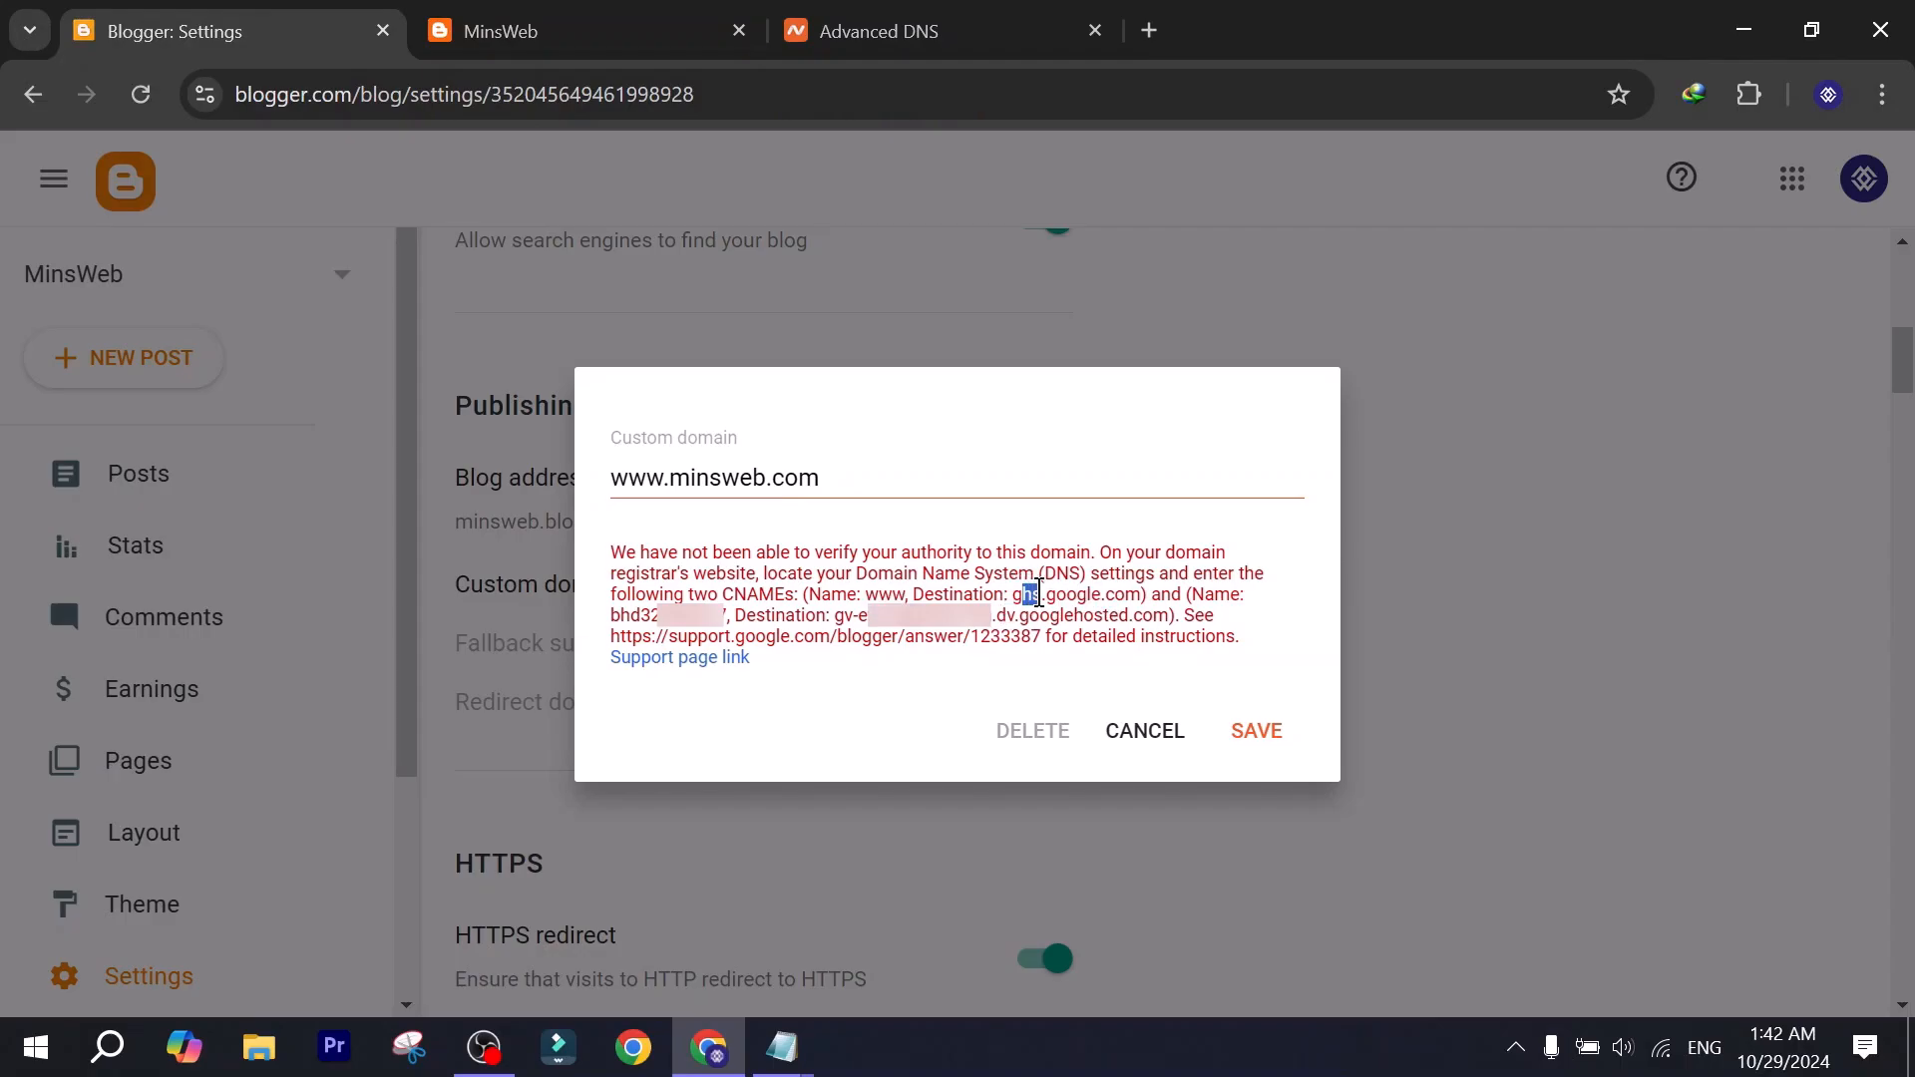
{"action": "left_click", "coordinate": [991, 594]}
{"action": "left_click_drag", "start_coordinate": [1015, 598], "coordinate": [1142, 595]}
{"action": "key", "text": "ctrl+c"}
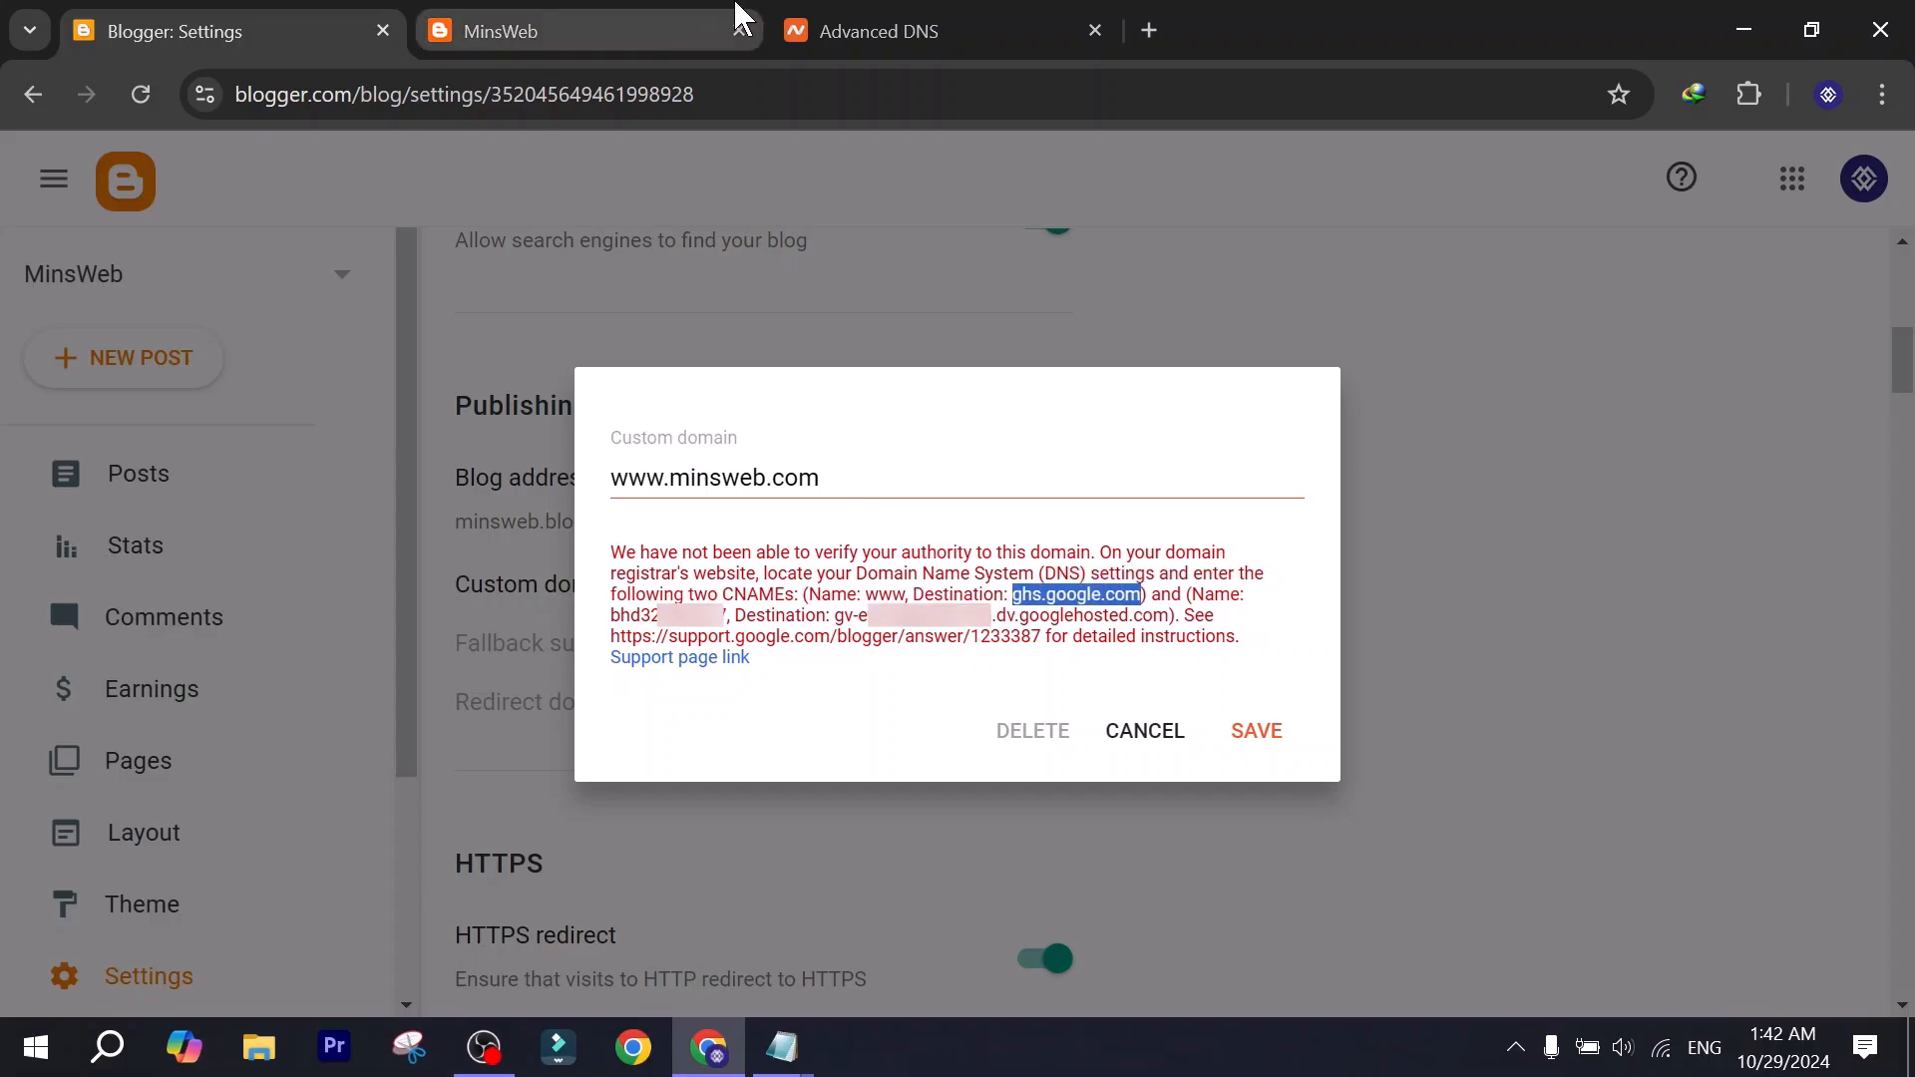
{"action": "left_click", "coordinate": [859, 27]}
{"action": "left_click", "coordinate": [1004, 511]}
{"action": "key", "text": "ctrl+v"}
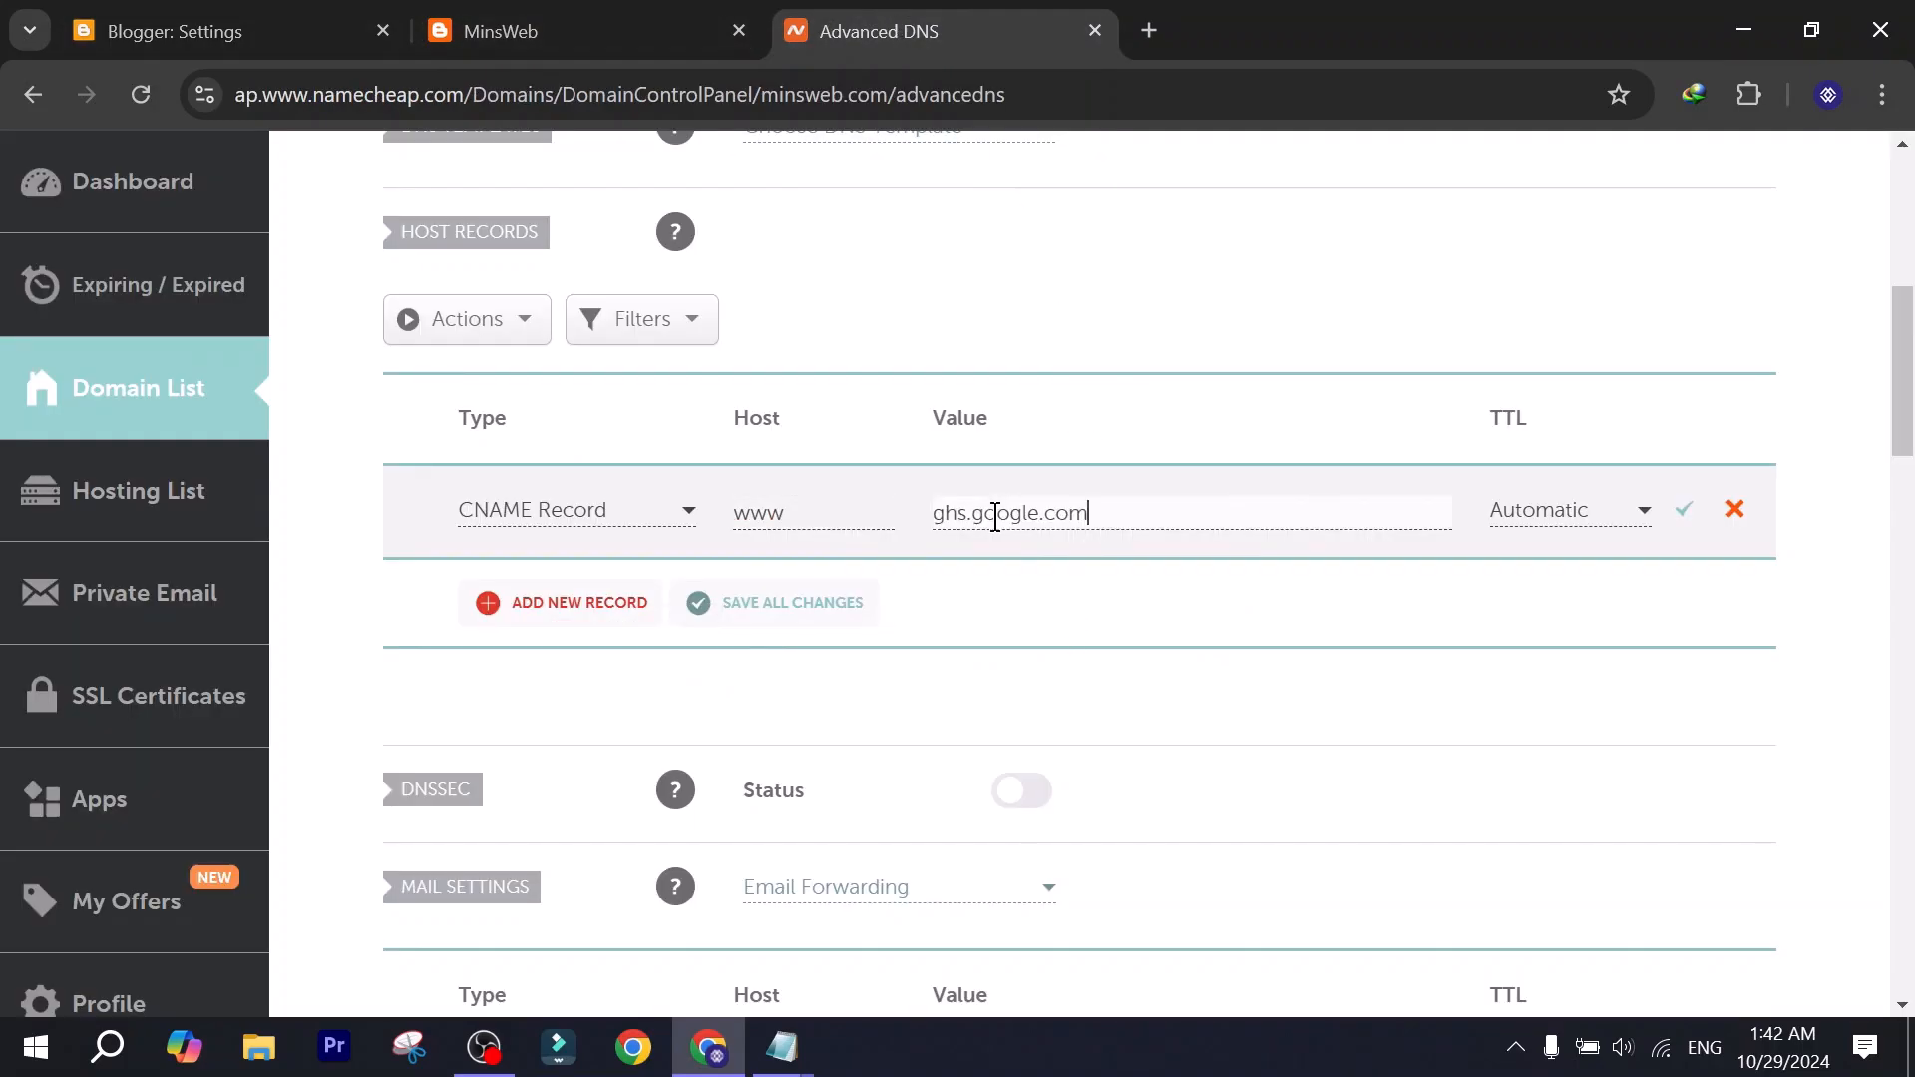
Add a second host record below the www record and set its type to CNAME Record.
{"action": "left_click", "coordinate": [522, 609]}
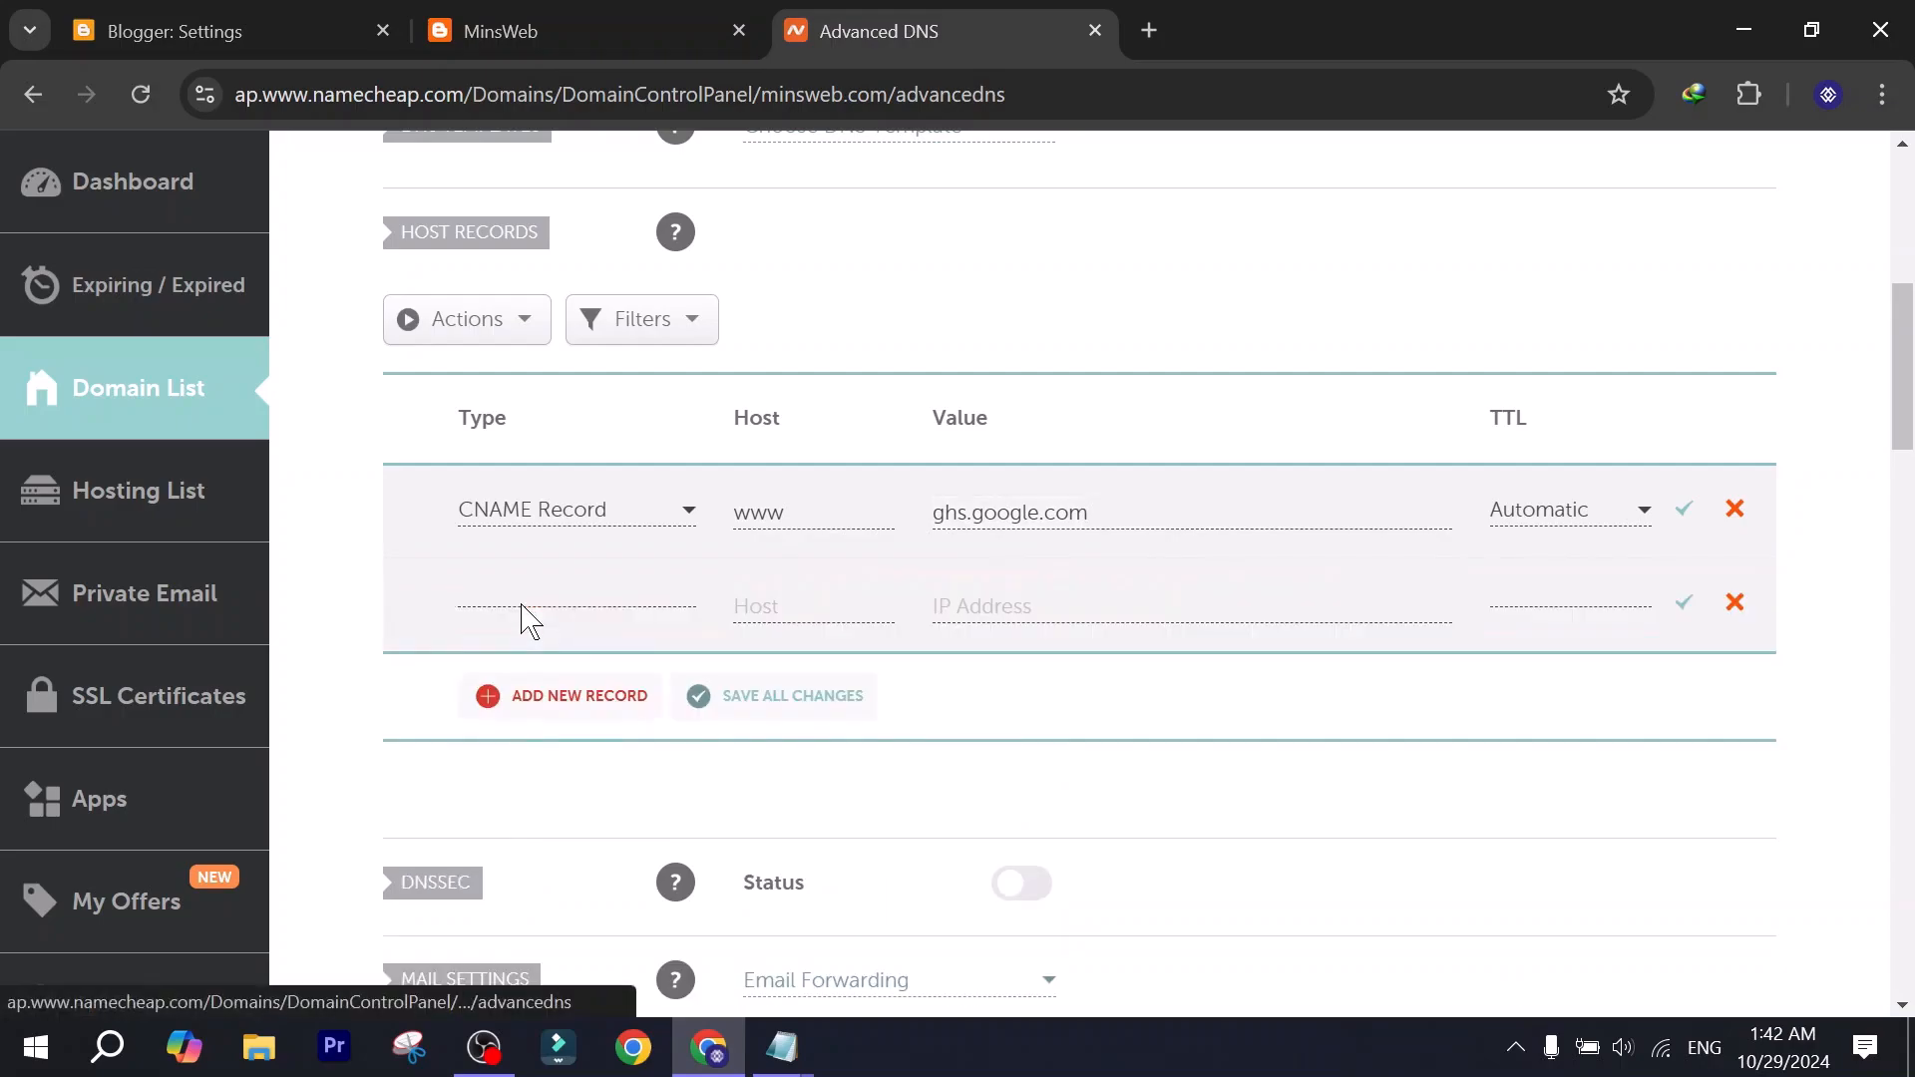
{"action": "left_click", "coordinate": [526, 610]}
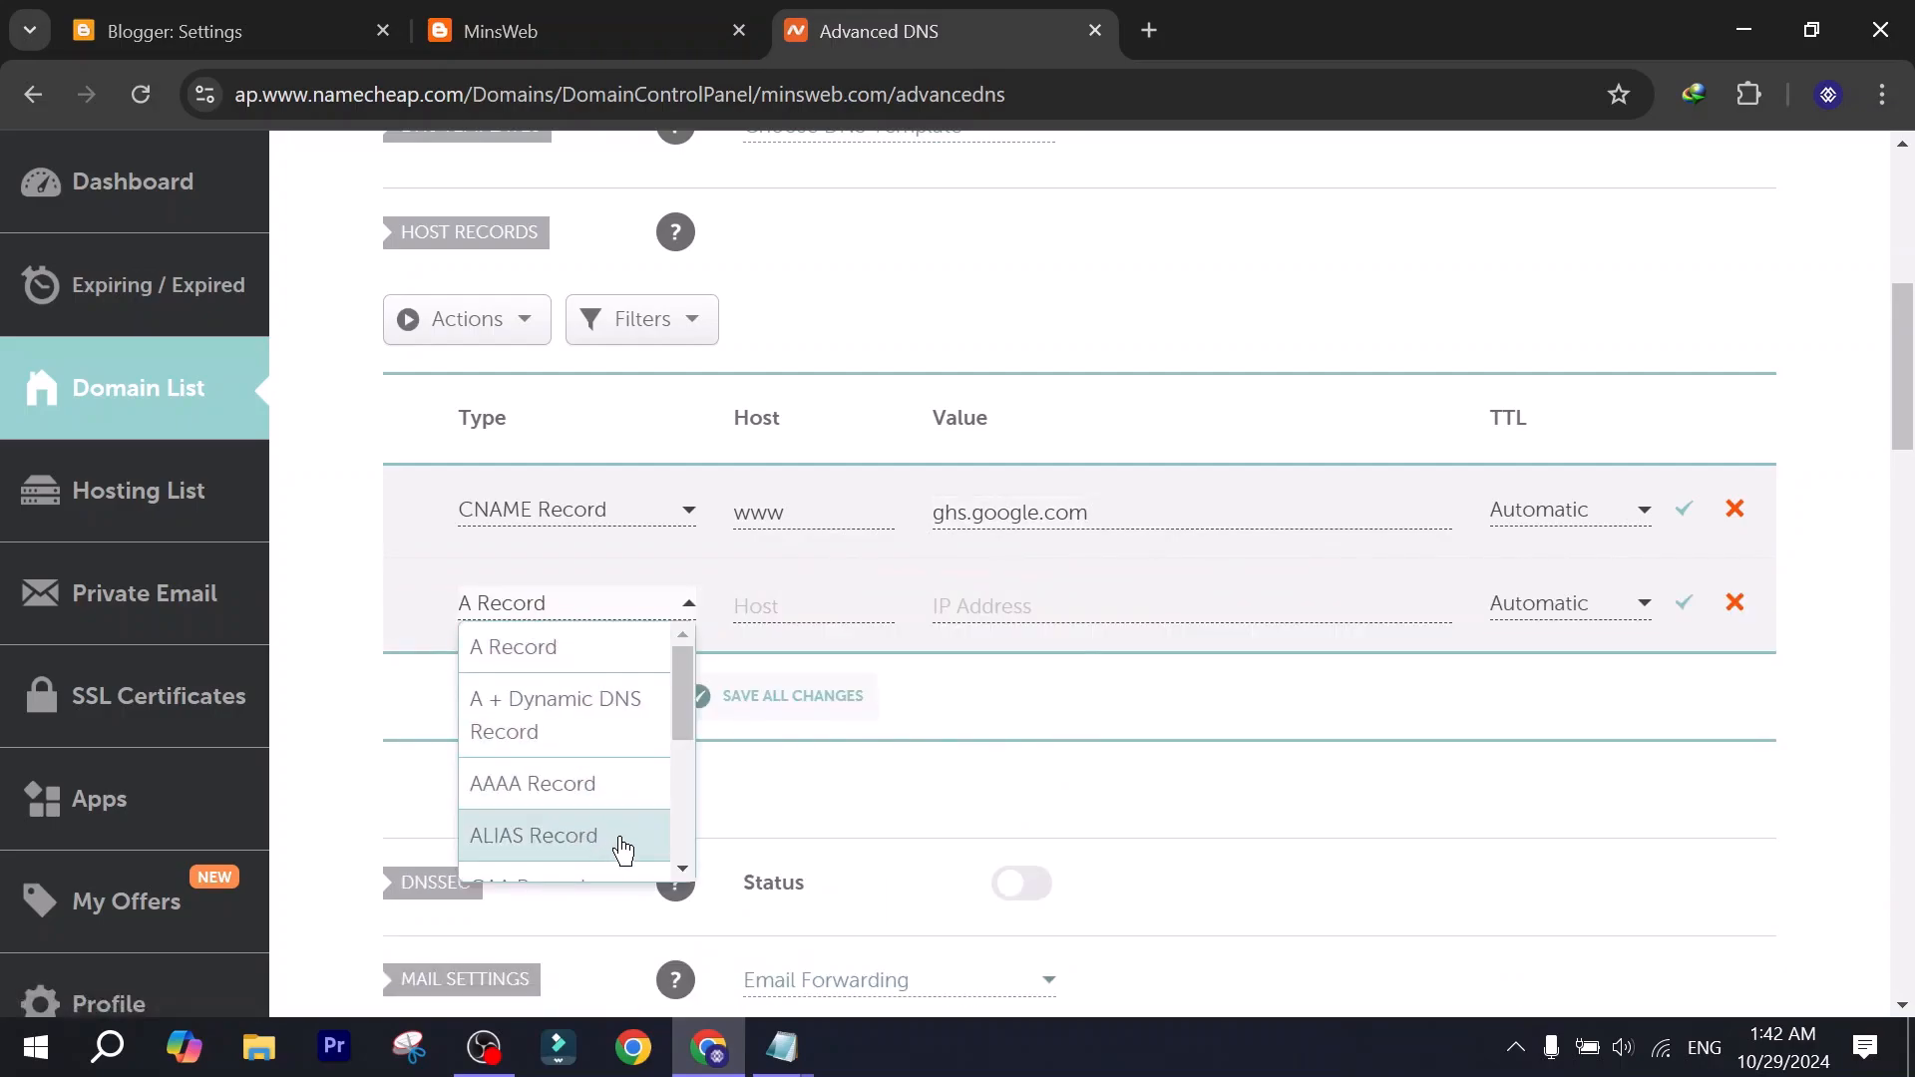
{"action": "scroll", "coordinate": [611, 743], "scroll_direction": "down", "scroll_amount": 2}
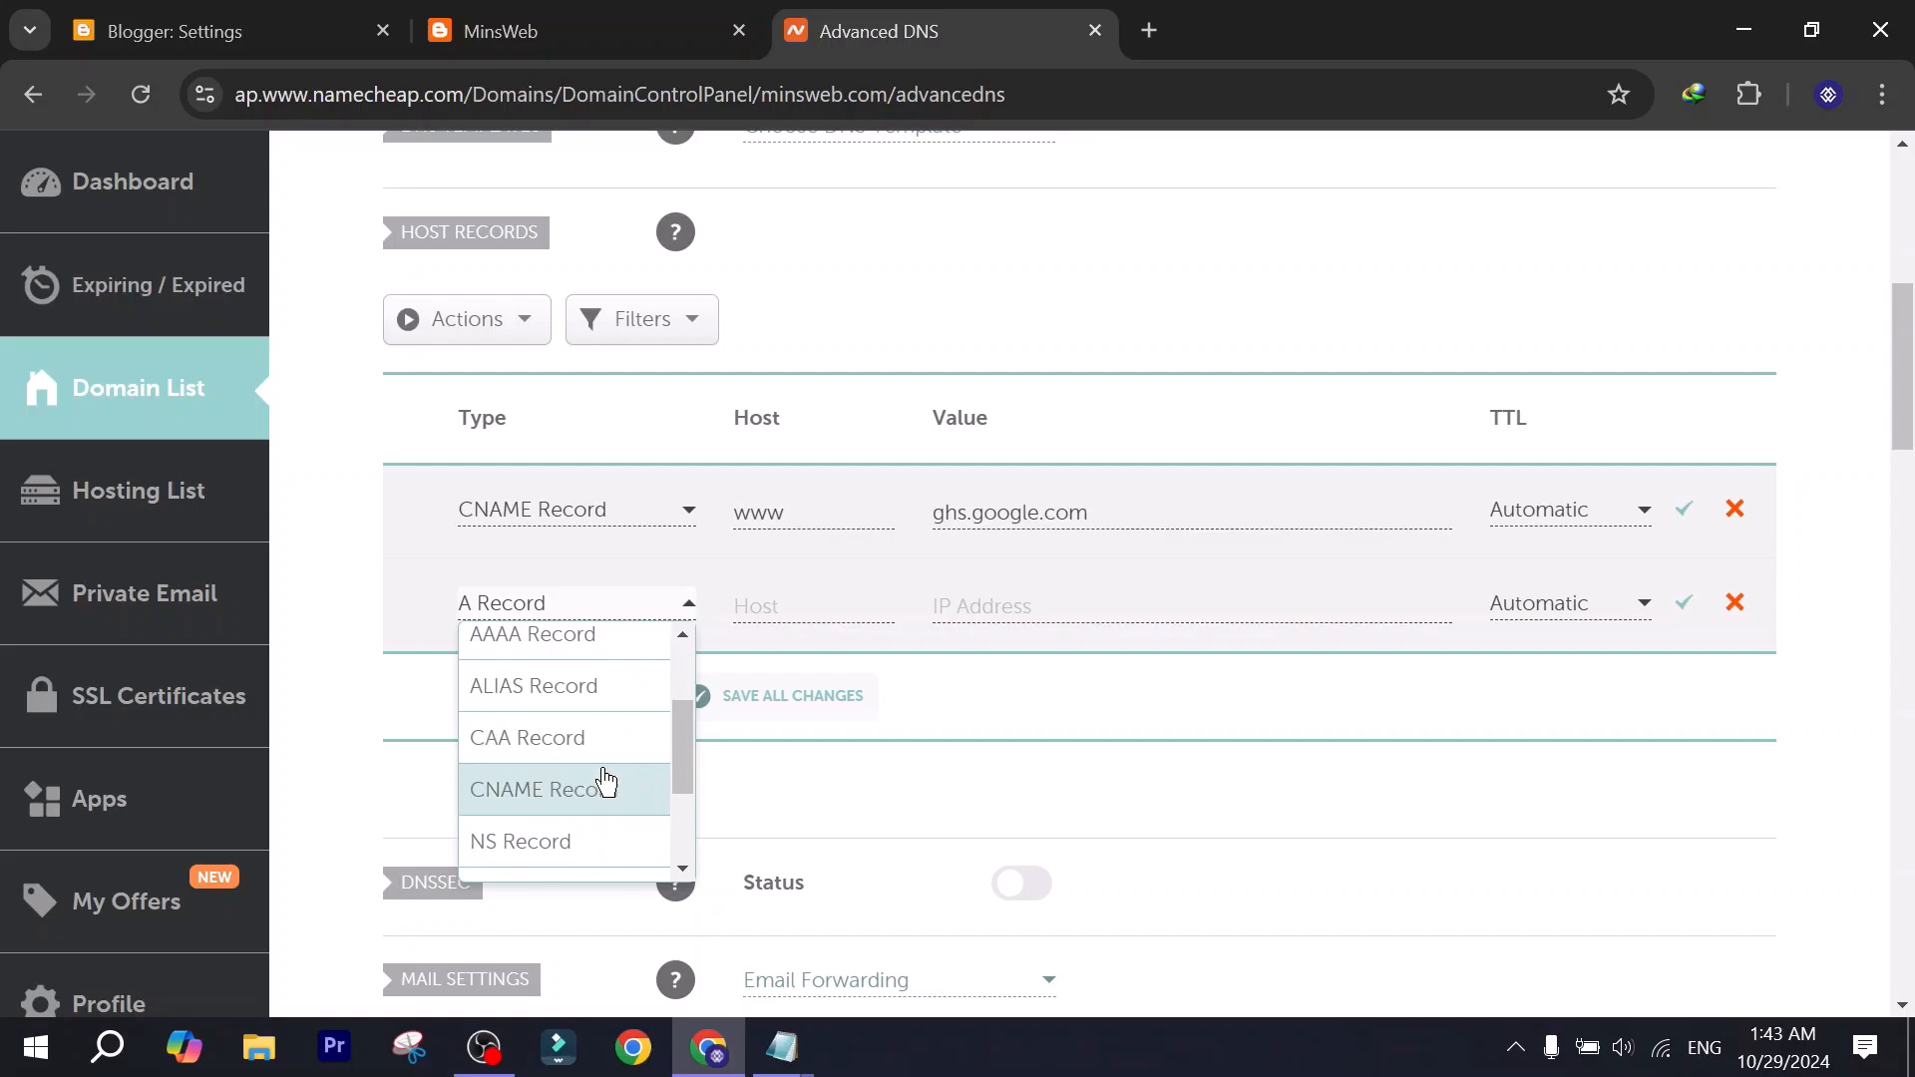
{"action": "left_click", "coordinate": [607, 781]}
Copy the verification name of the second CNAME from Blogger and paste it as the second record's host in Namecheap.
{"action": "left_click", "coordinate": [781, 614]}
{"action": "key", "text": "ctrl+Tab"}
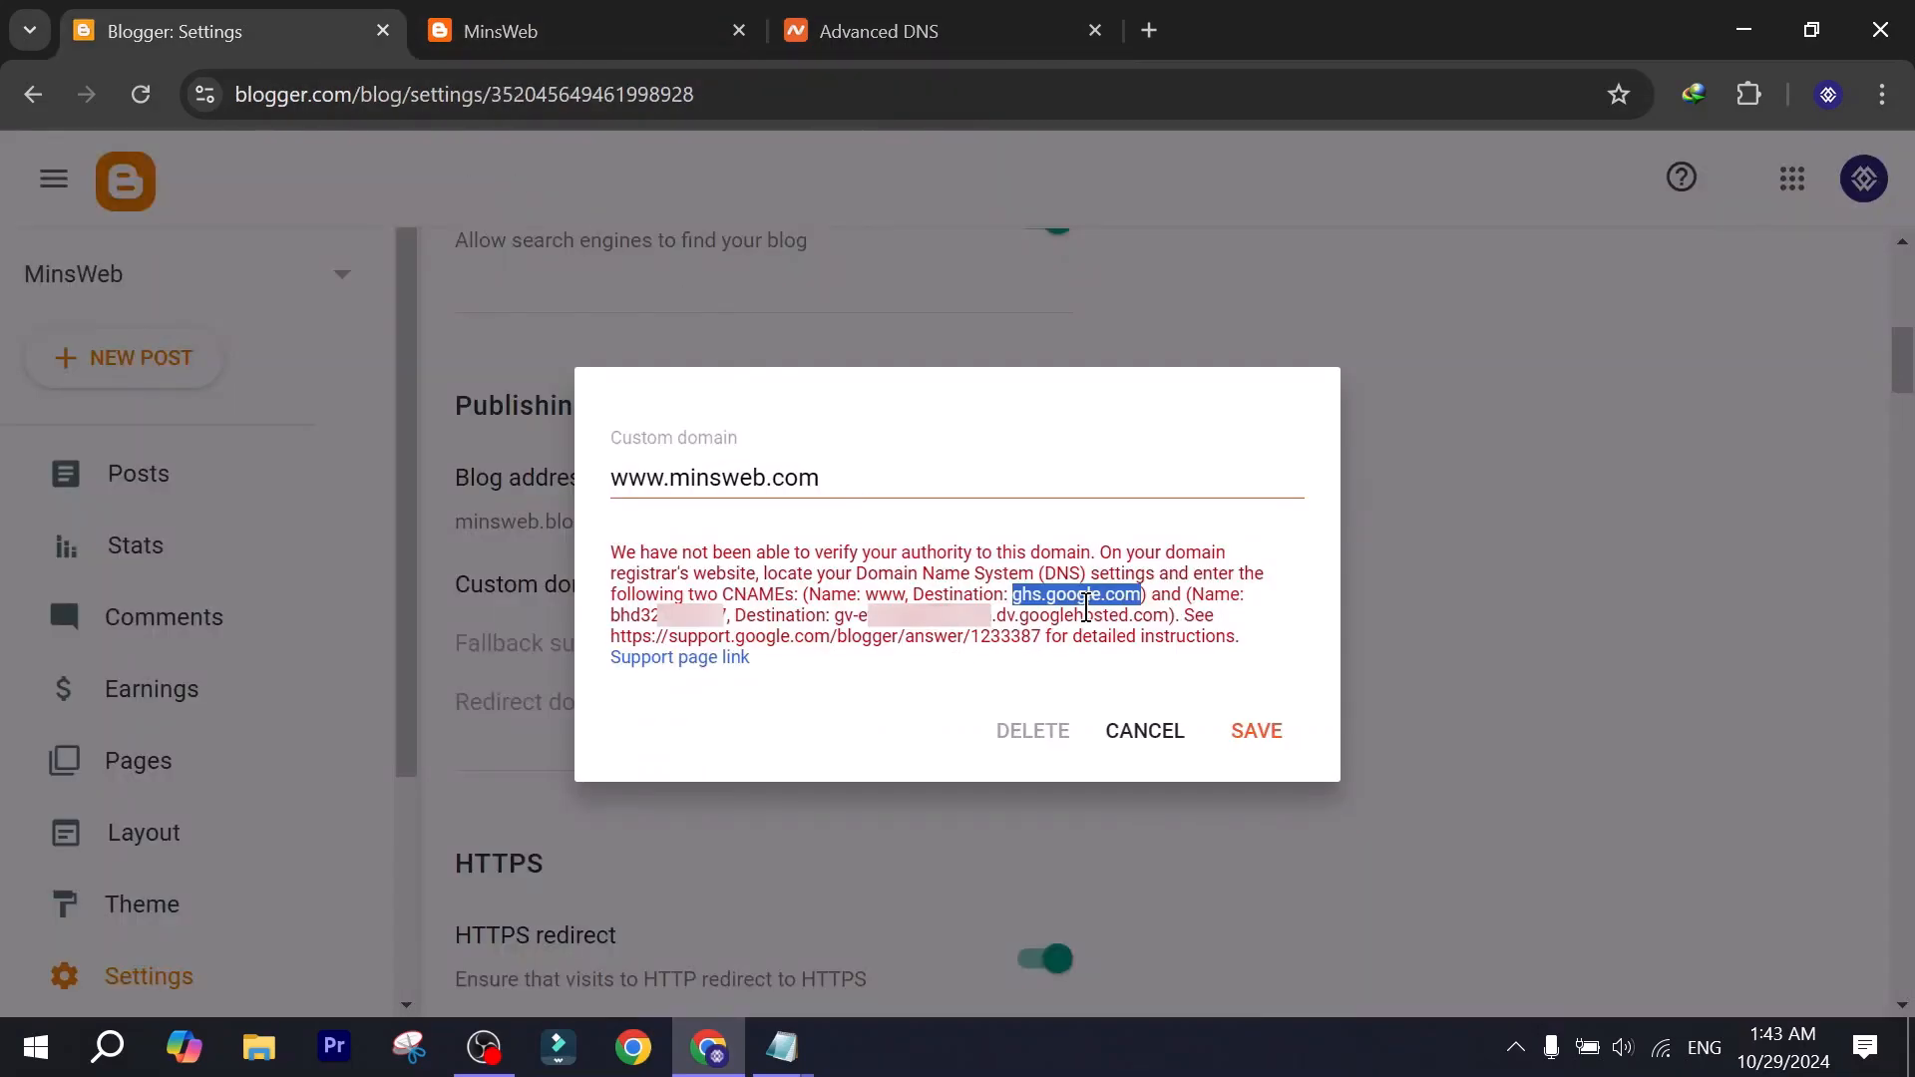
{"action": "double_click", "coordinate": [1195, 596]}
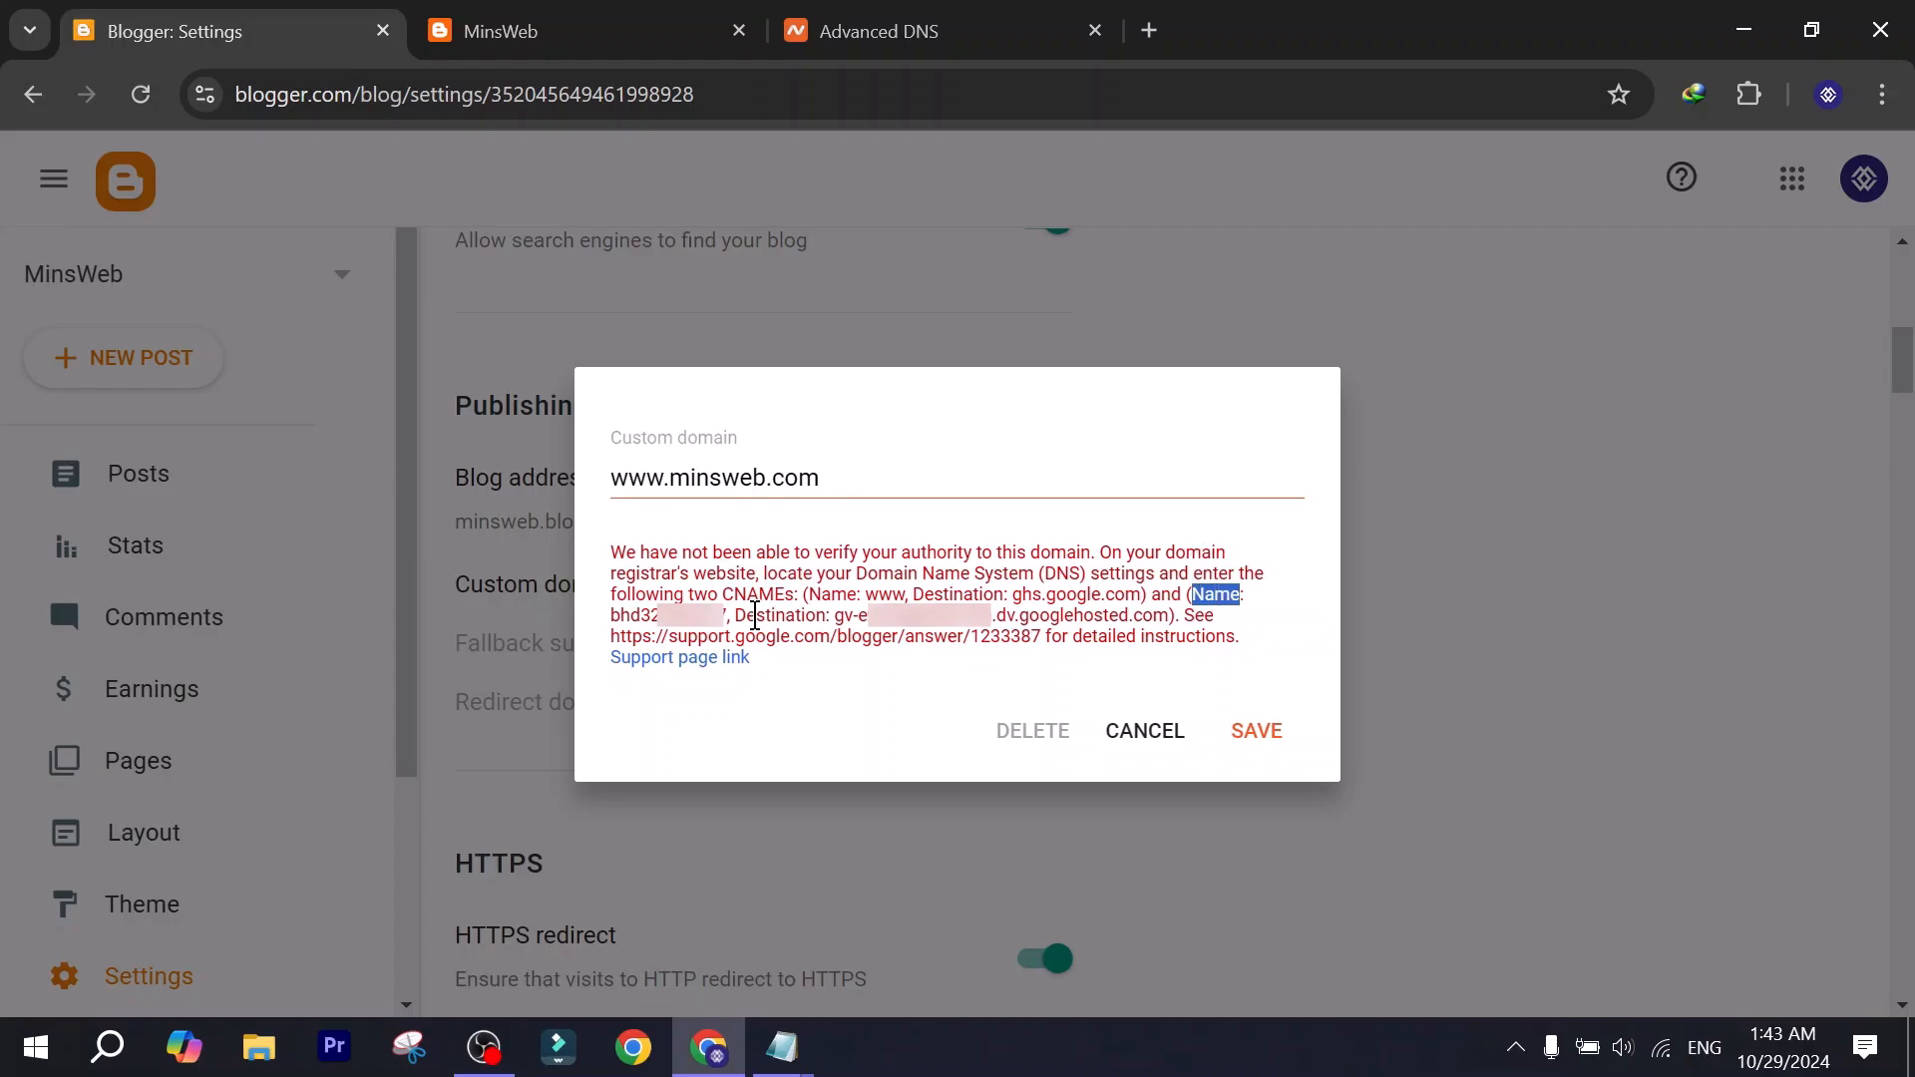
{"action": "left_click", "coordinate": [691, 598]}
{"action": "double_click", "coordinate": [650, 612]}
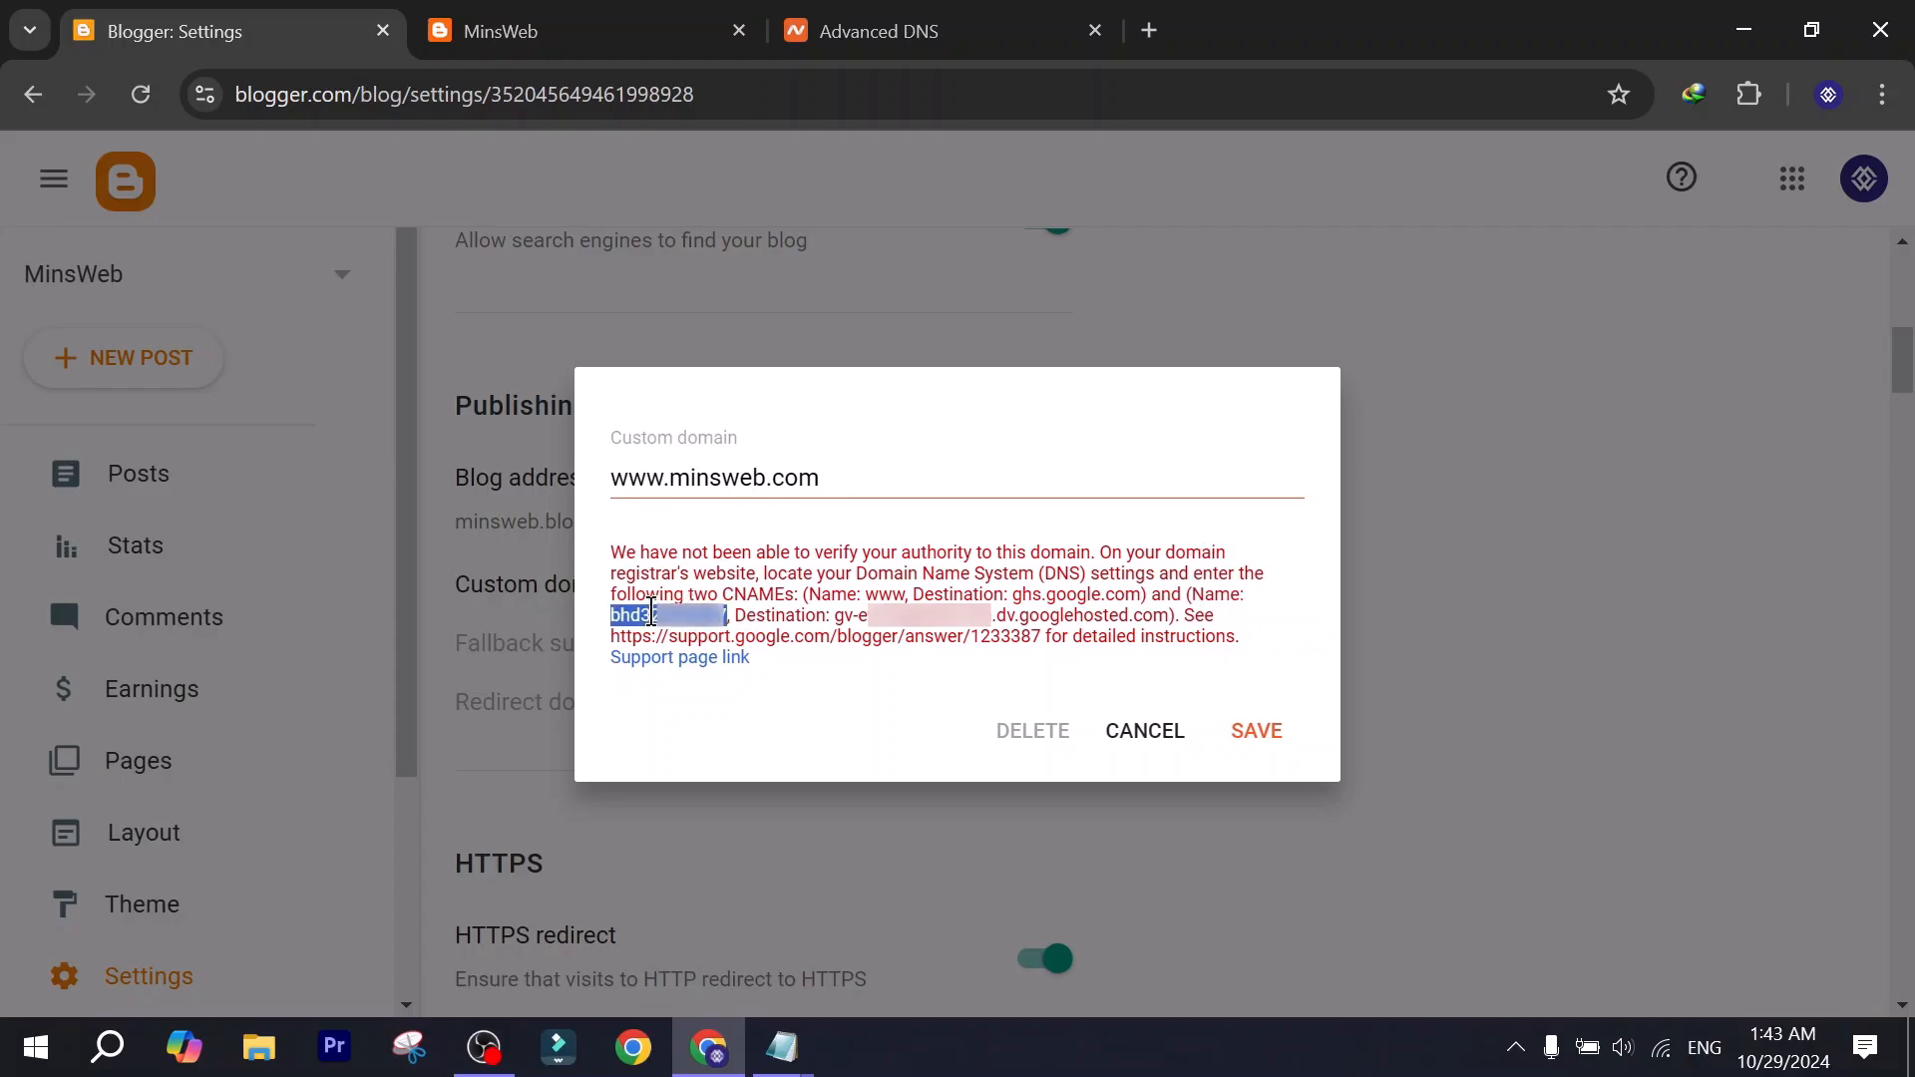
{"action": "key", "text": "ctrl+c"}
{"action": "left_click", "coordinate": [828, 25]}
{"action": "left_click", "coordinate": [816, 609]}
{"action": "key", "text": "ctrl+v"}
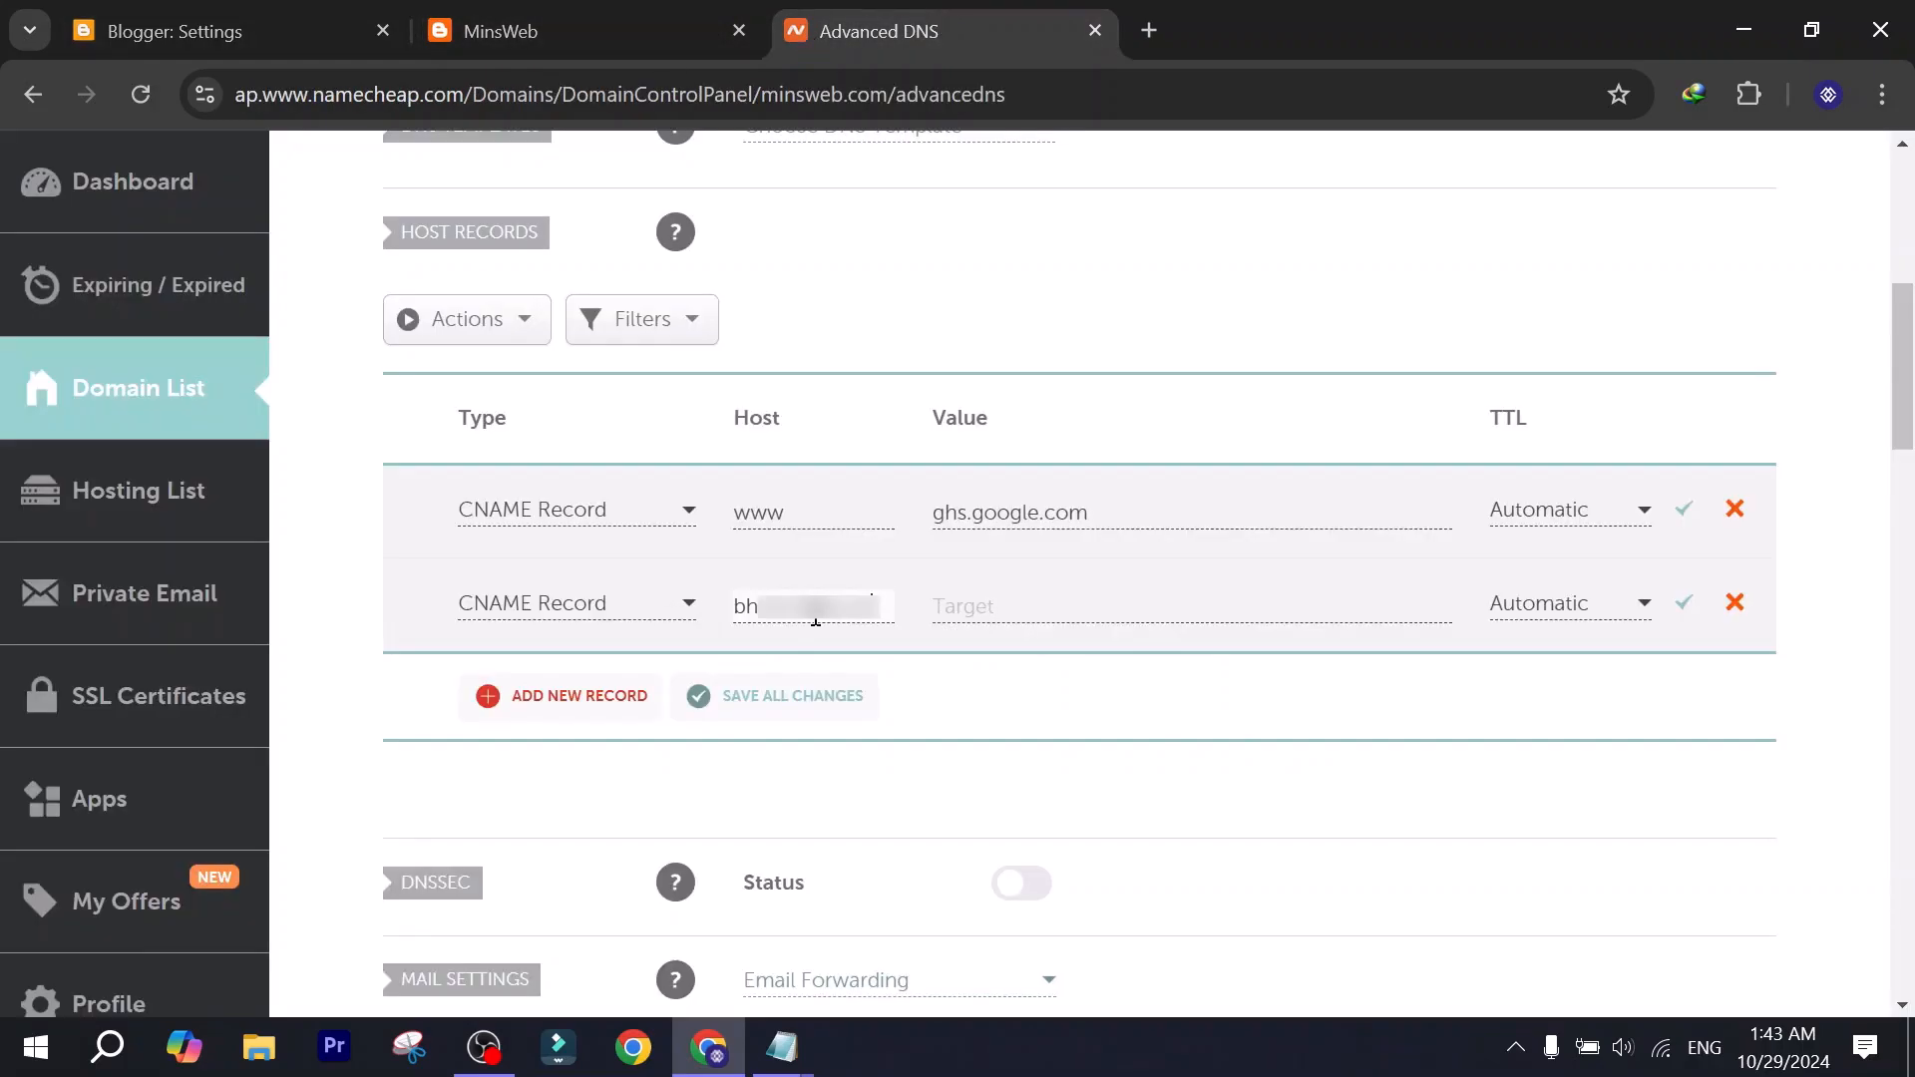
Copy the second CNAME's verification destination from Blogger into the second record's value in Namecheap and save both CNAME records.
{"action": "key", "text": "ctrl+1"}
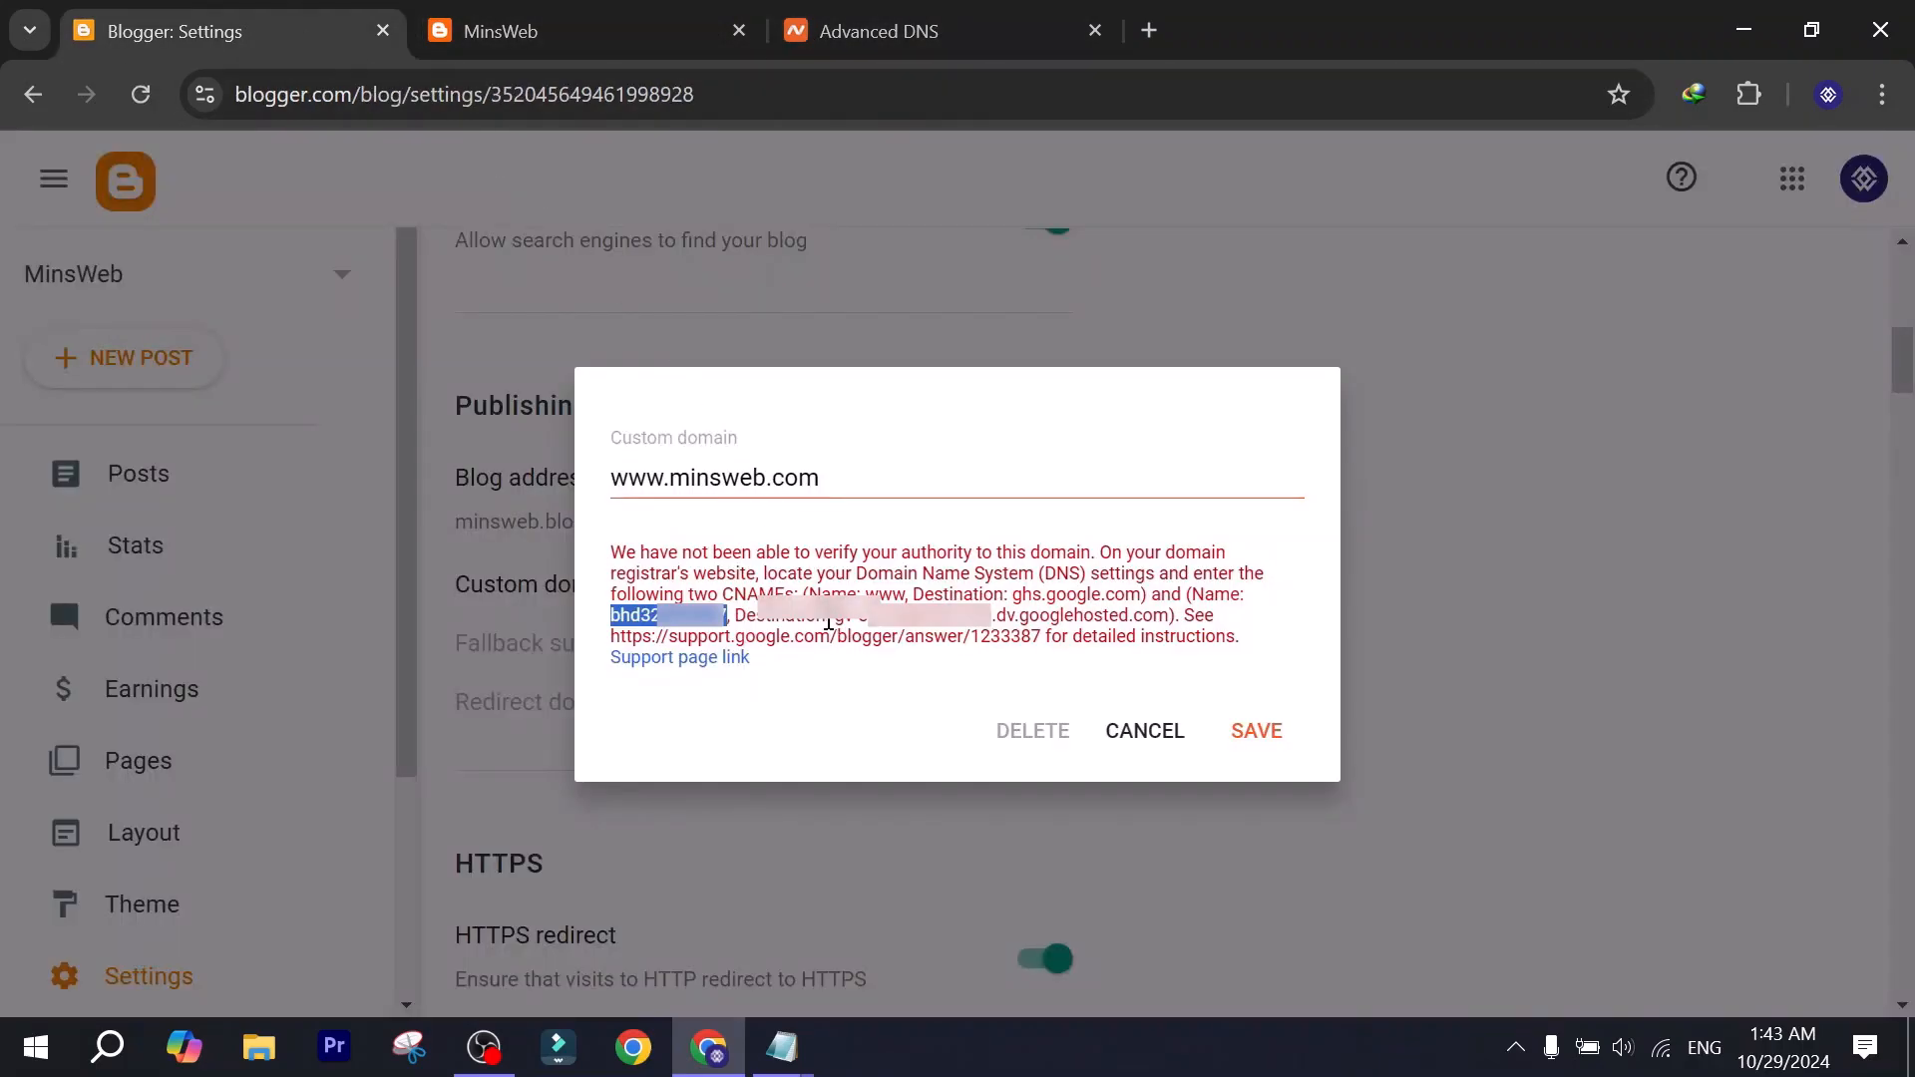
{"action": "left_click_drag", "start_coordinate": [828, 621], "coordinate": [1235, 626]}
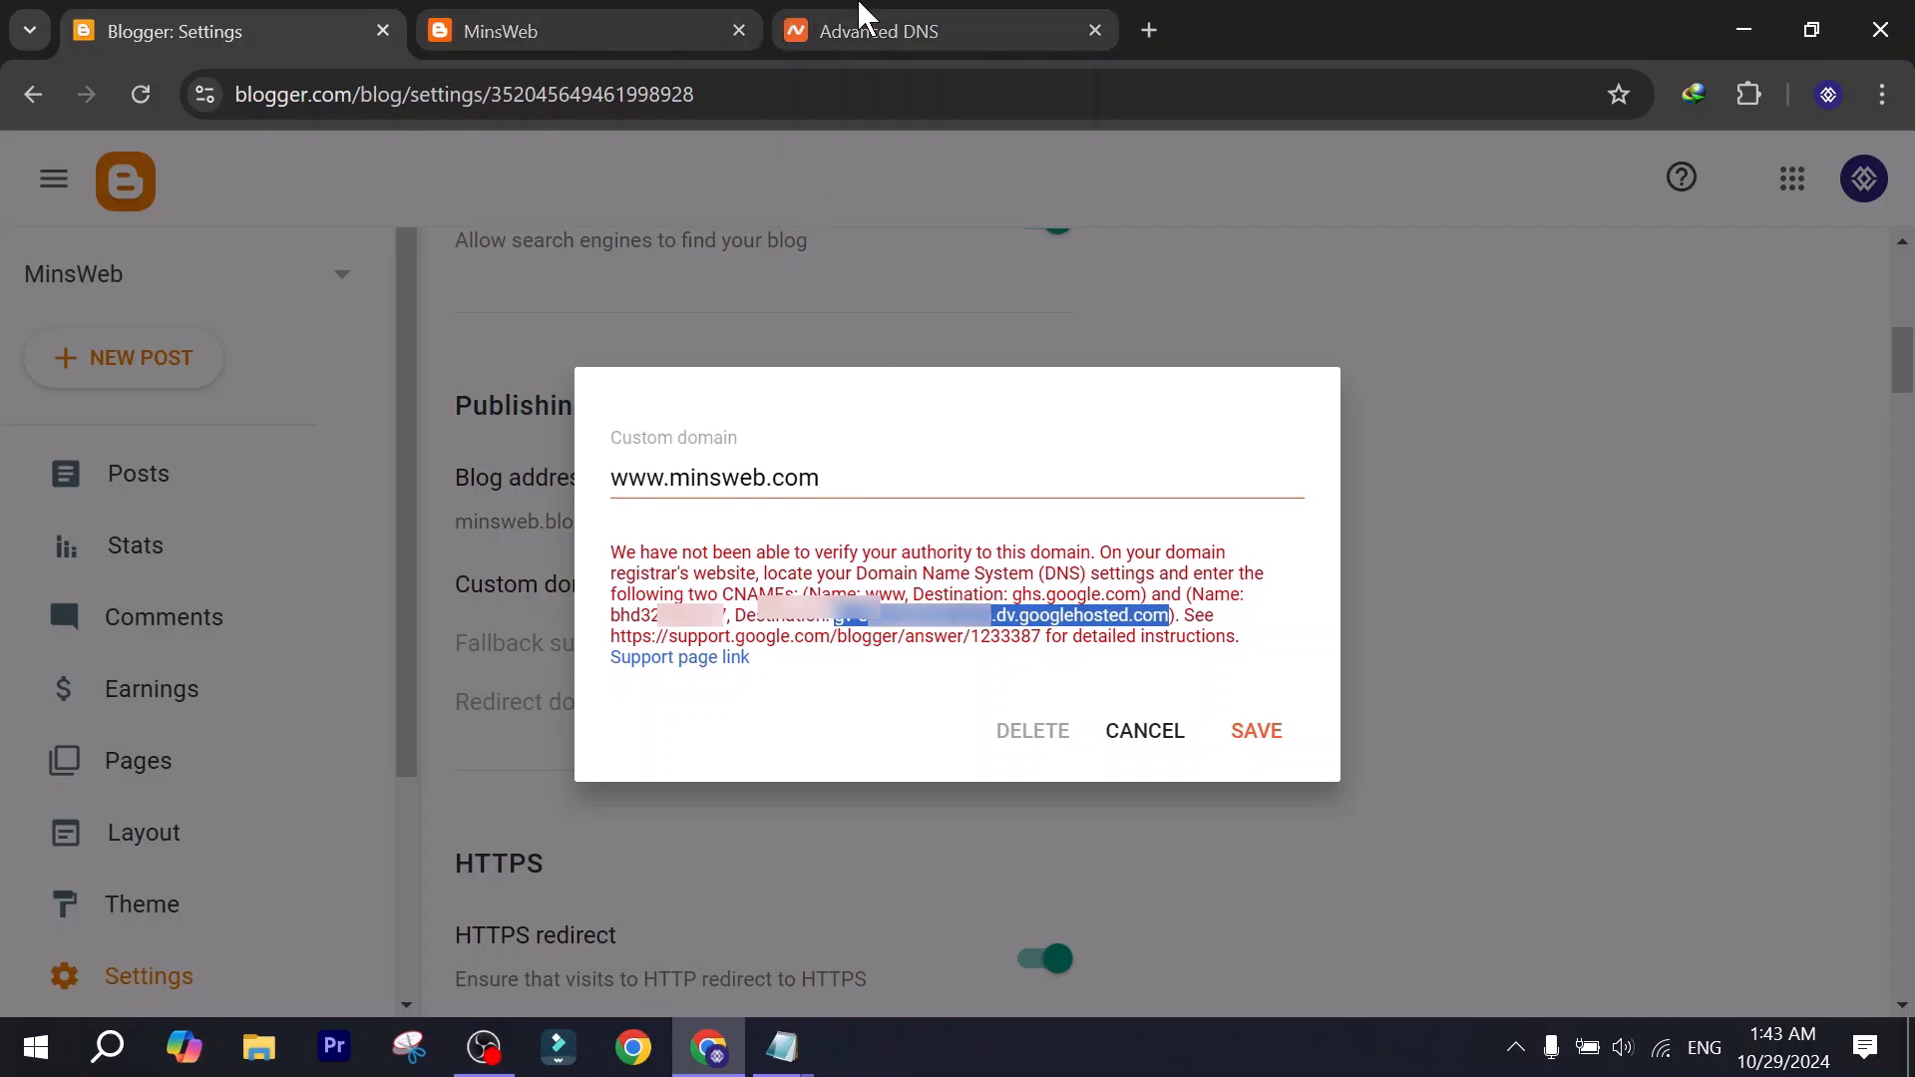
{"action": "left_click", "coordinate": [877, 30]}
{"action": "left_click", "coordinate": [1059, 605]}
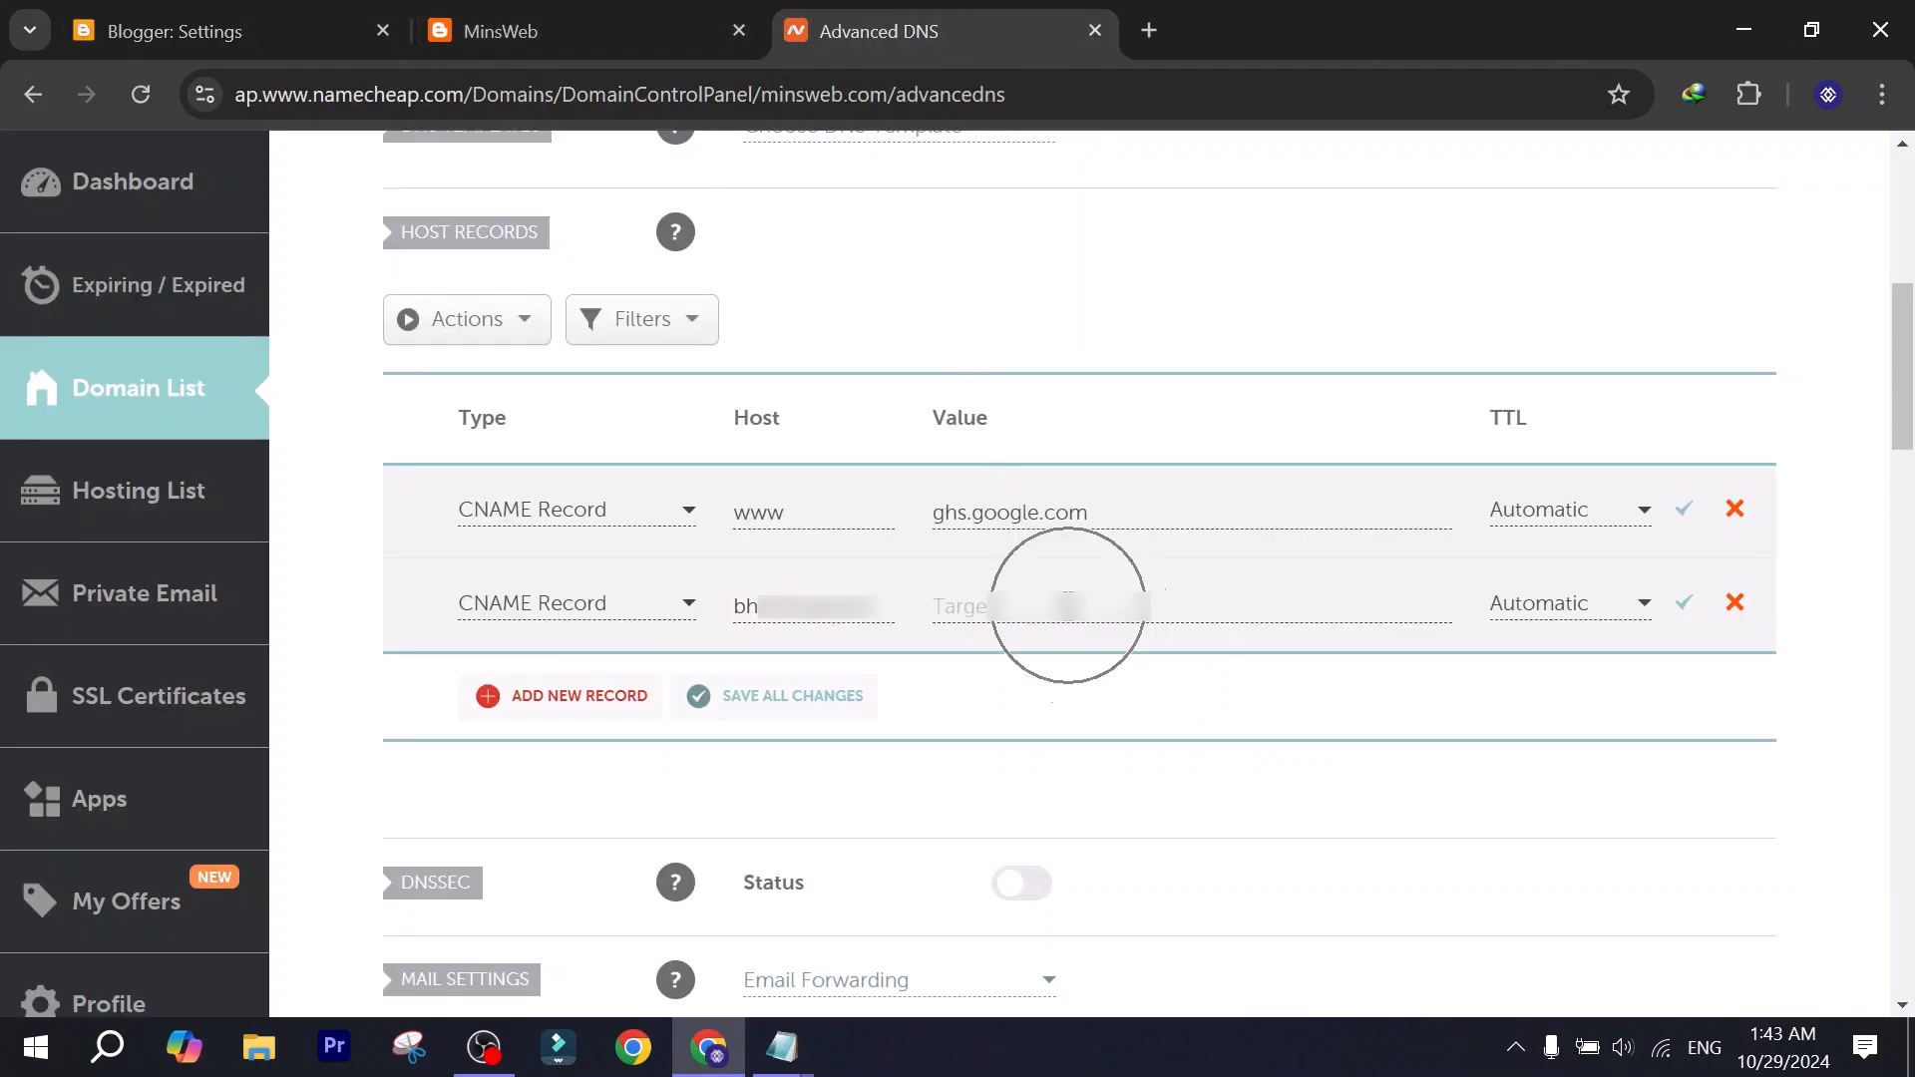
{"action": "key", "text": "ctrl+v"}
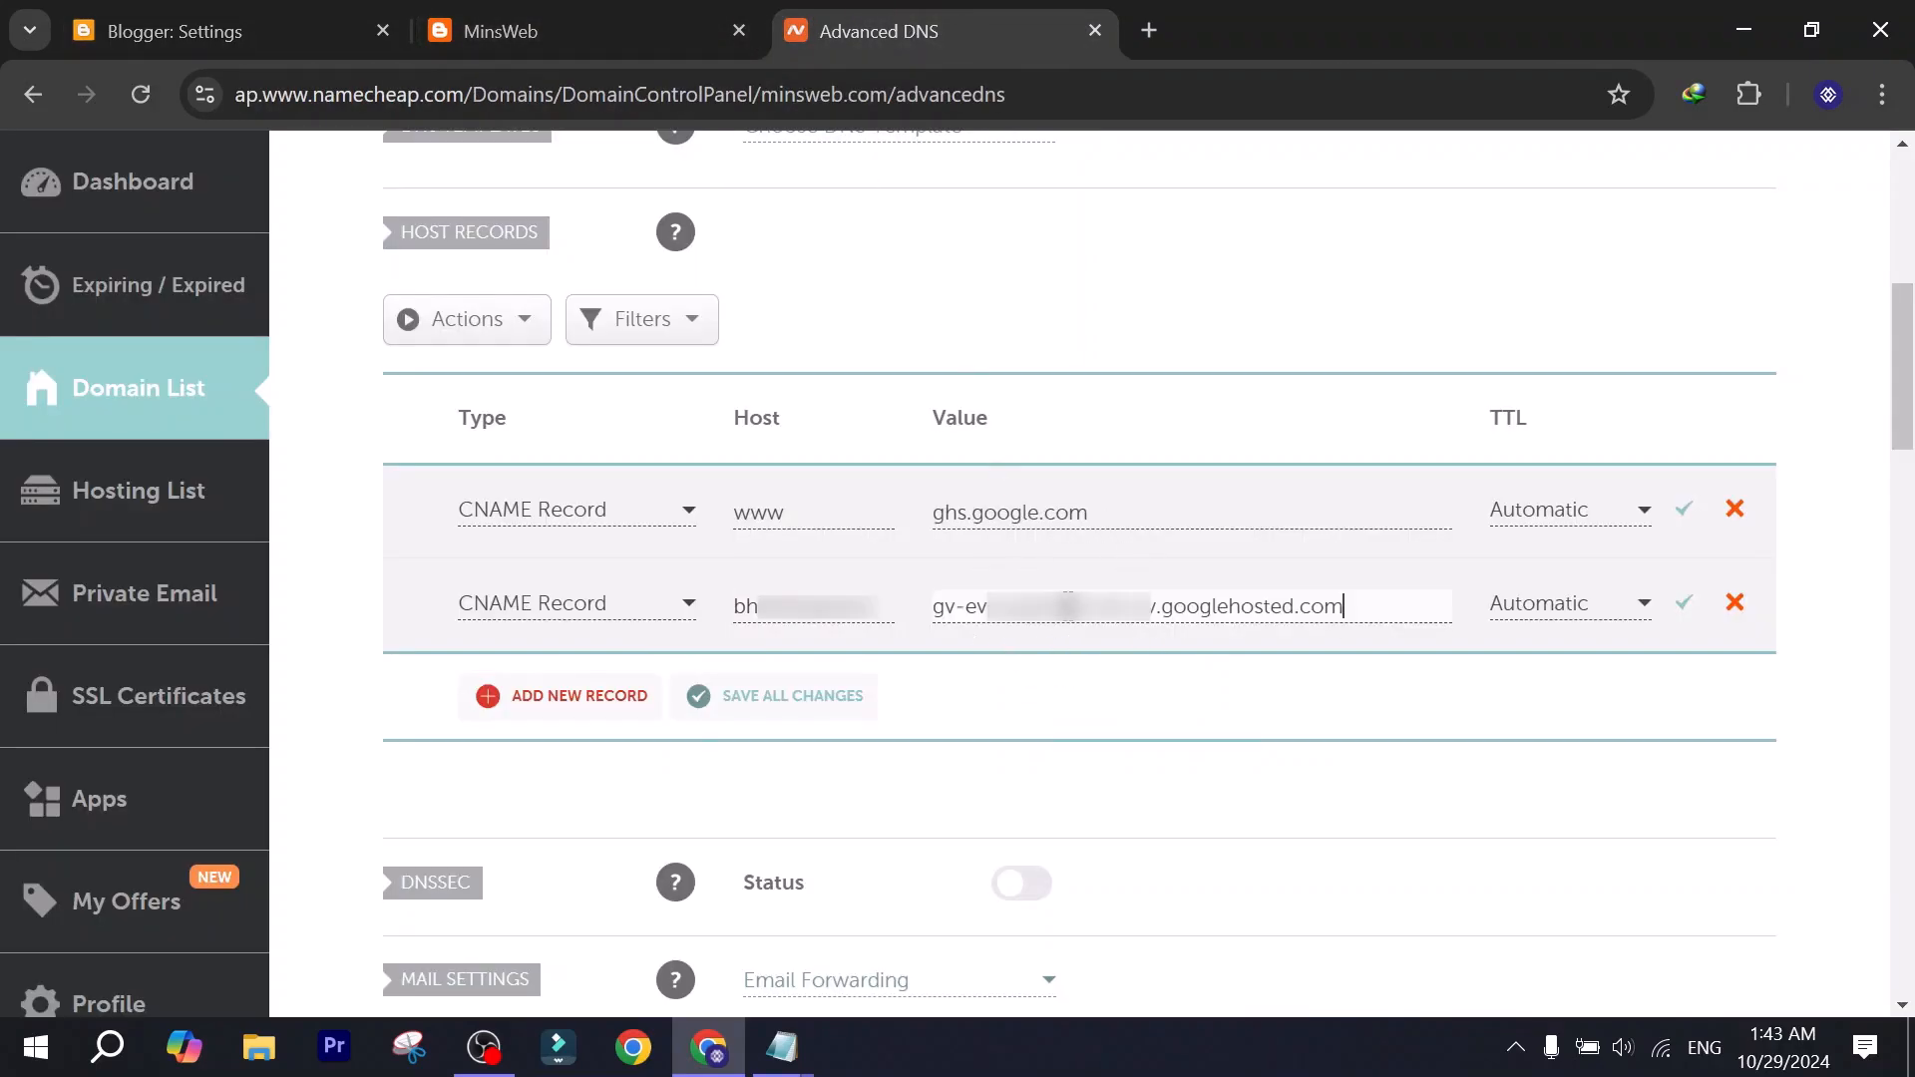
{"action": "left_click", "coordinate": [1685, 513]}
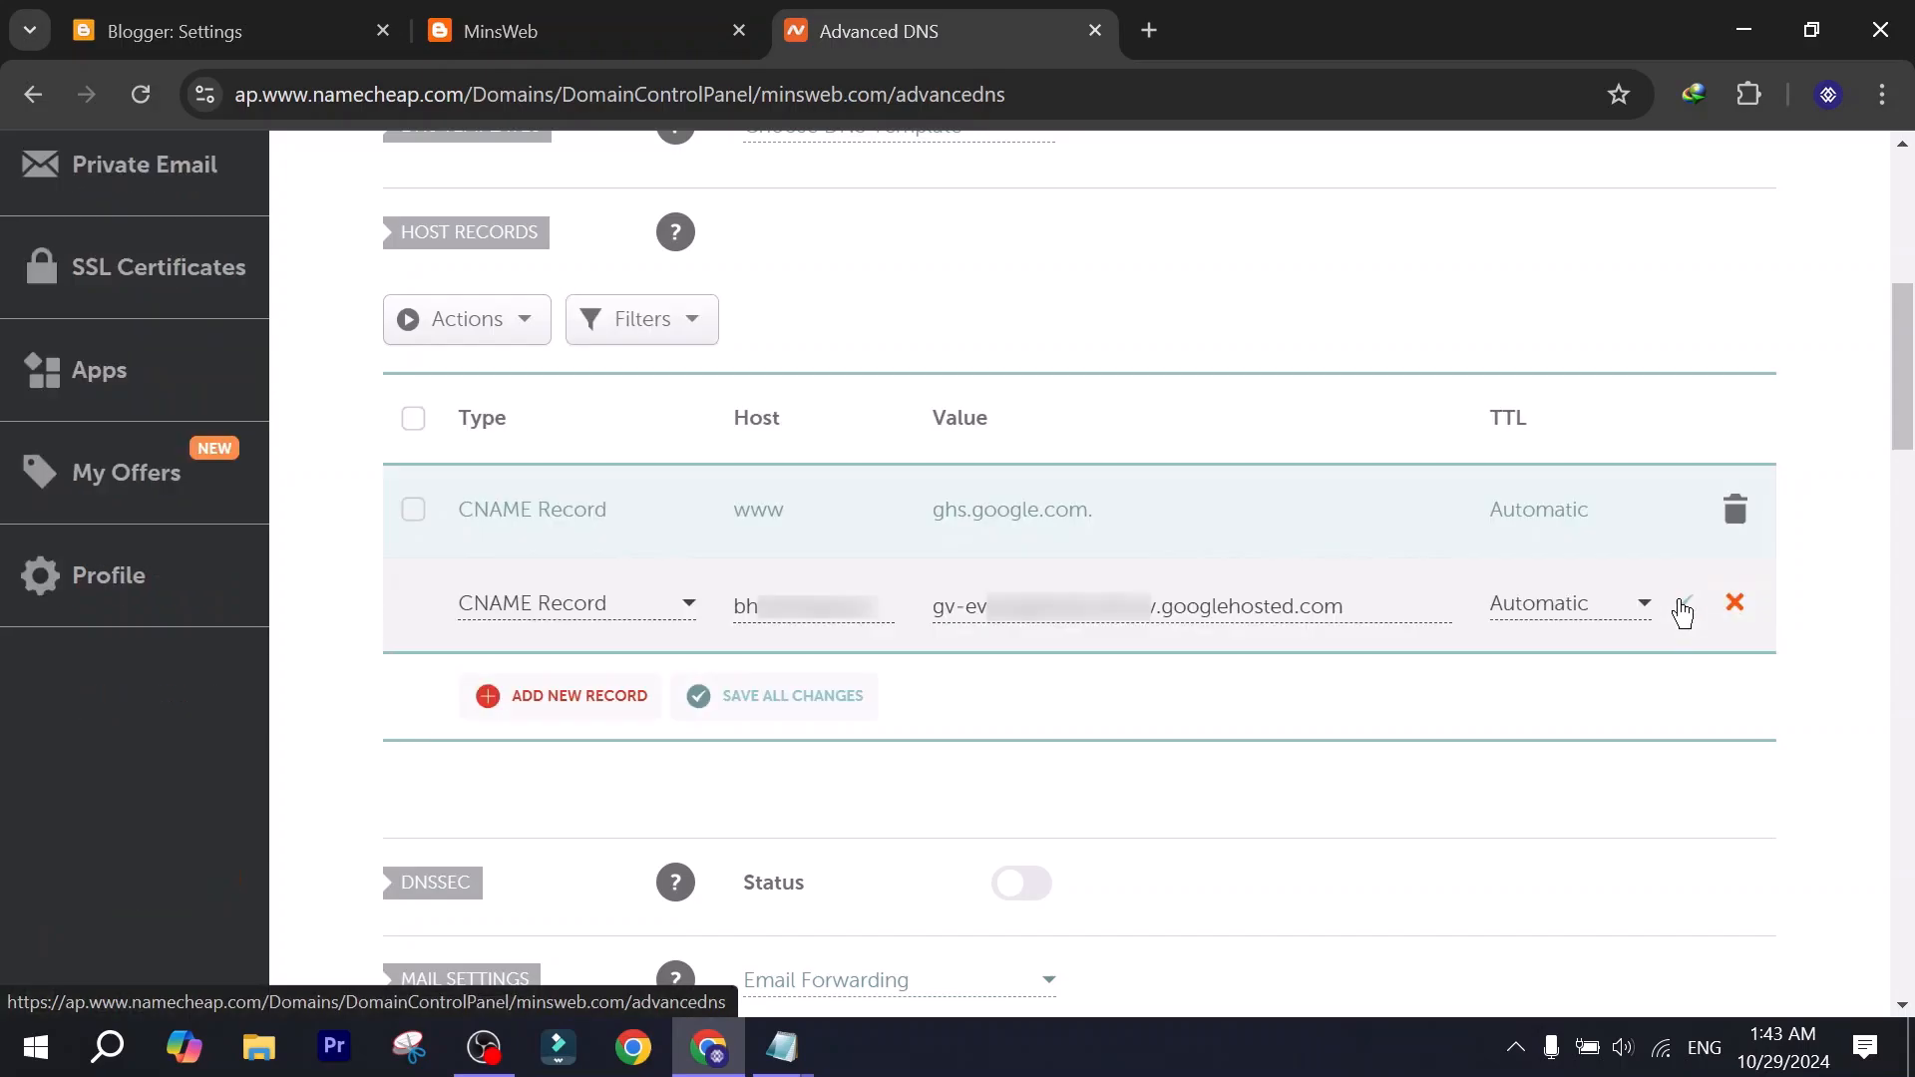
{"action": "left_click", "coordinate": [1684, 605]}
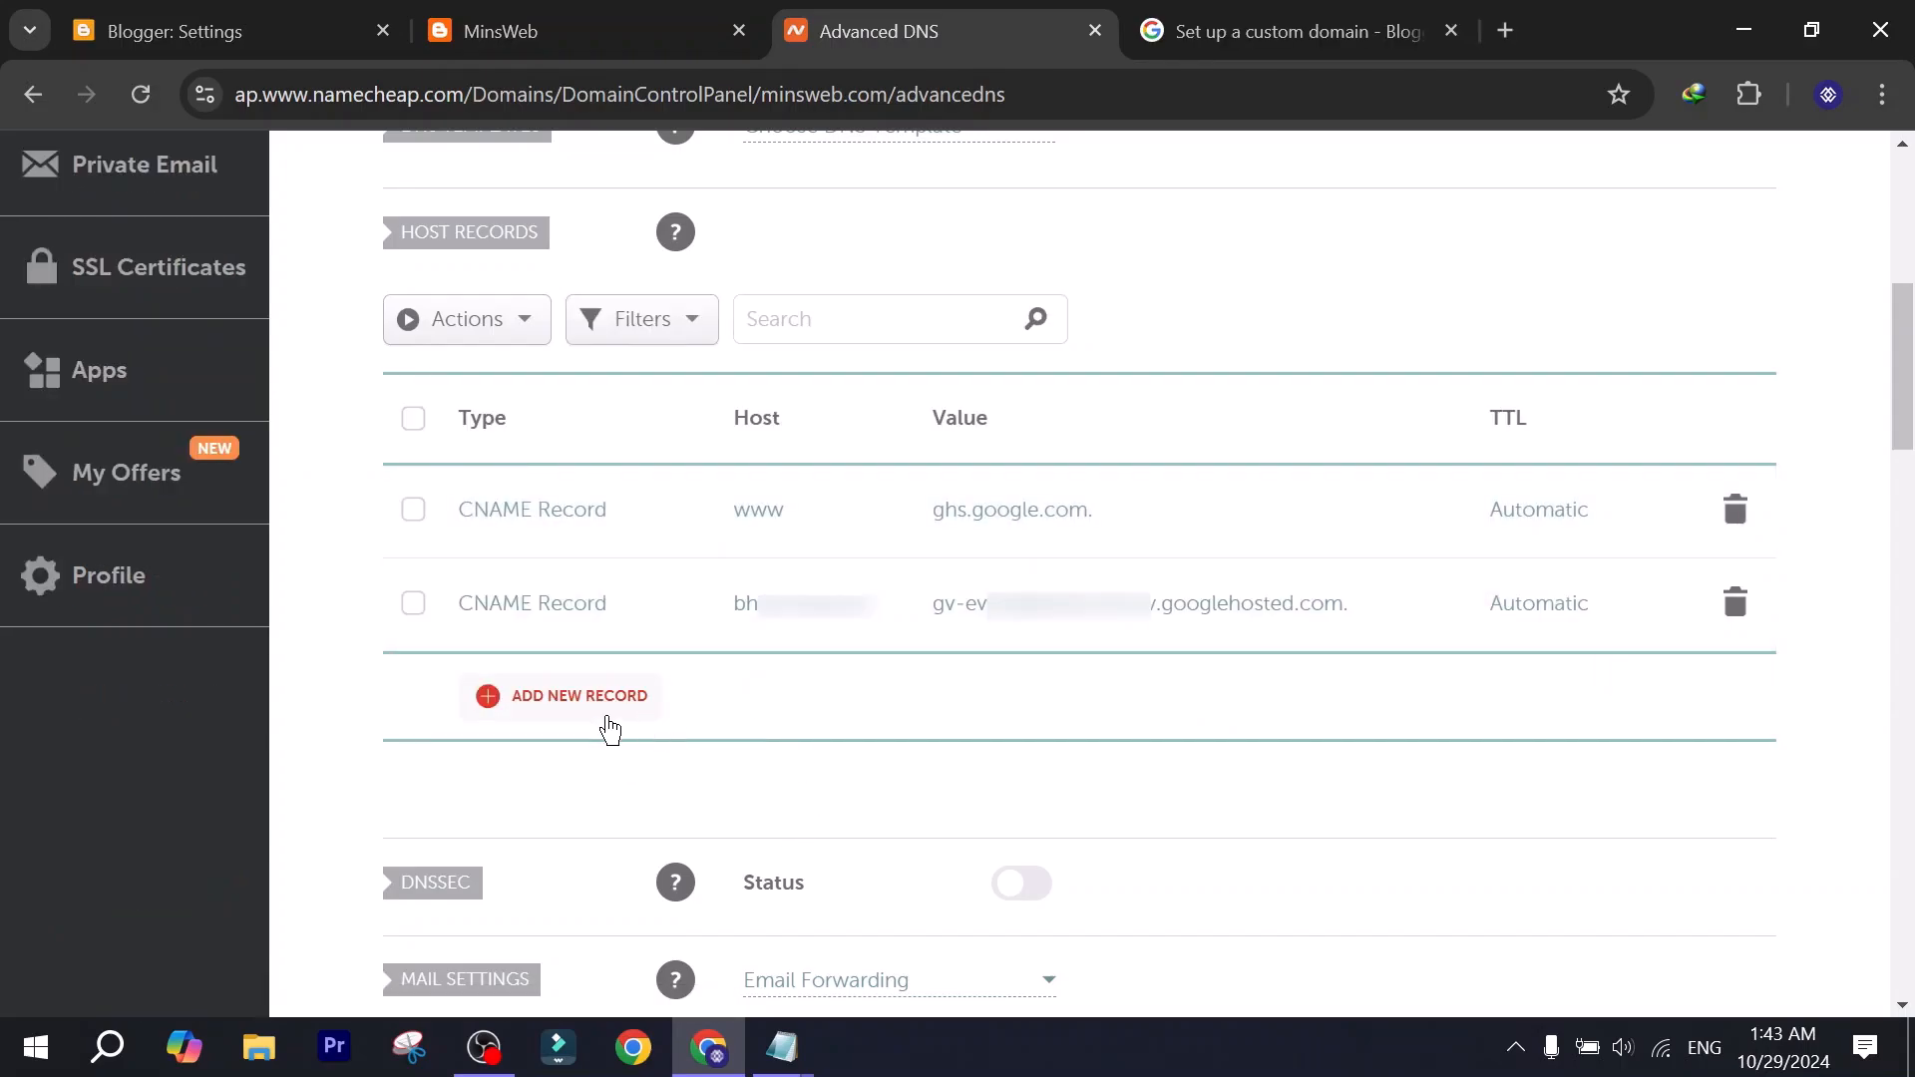
Add an A Record with host @ and the first Google IP from the Blogger Help page, 216.239.32.21, as its value.
{"action": "left_click", "coordinate": [531, 716]}
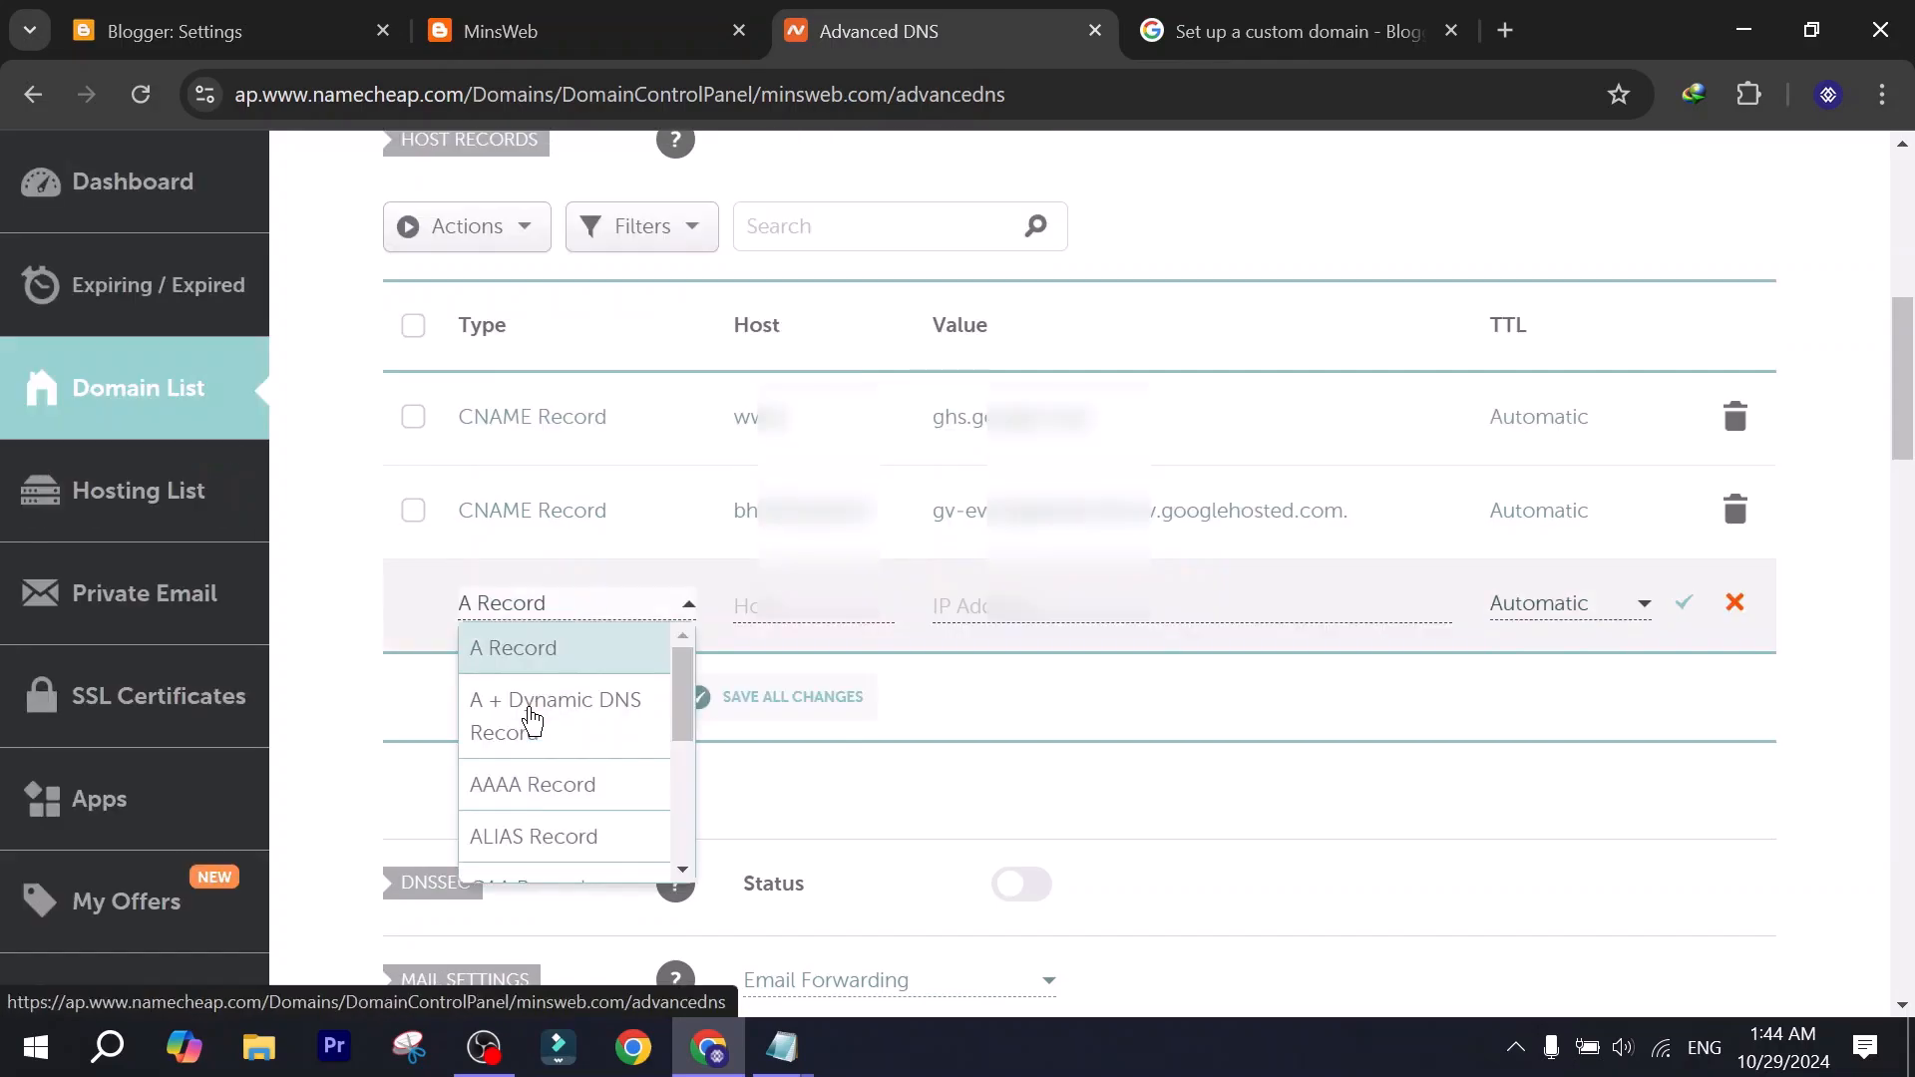
{"action": "left_click", "coordinate": [546, 647]}
{"action": "left_click", "coordinate": [806, 626]}
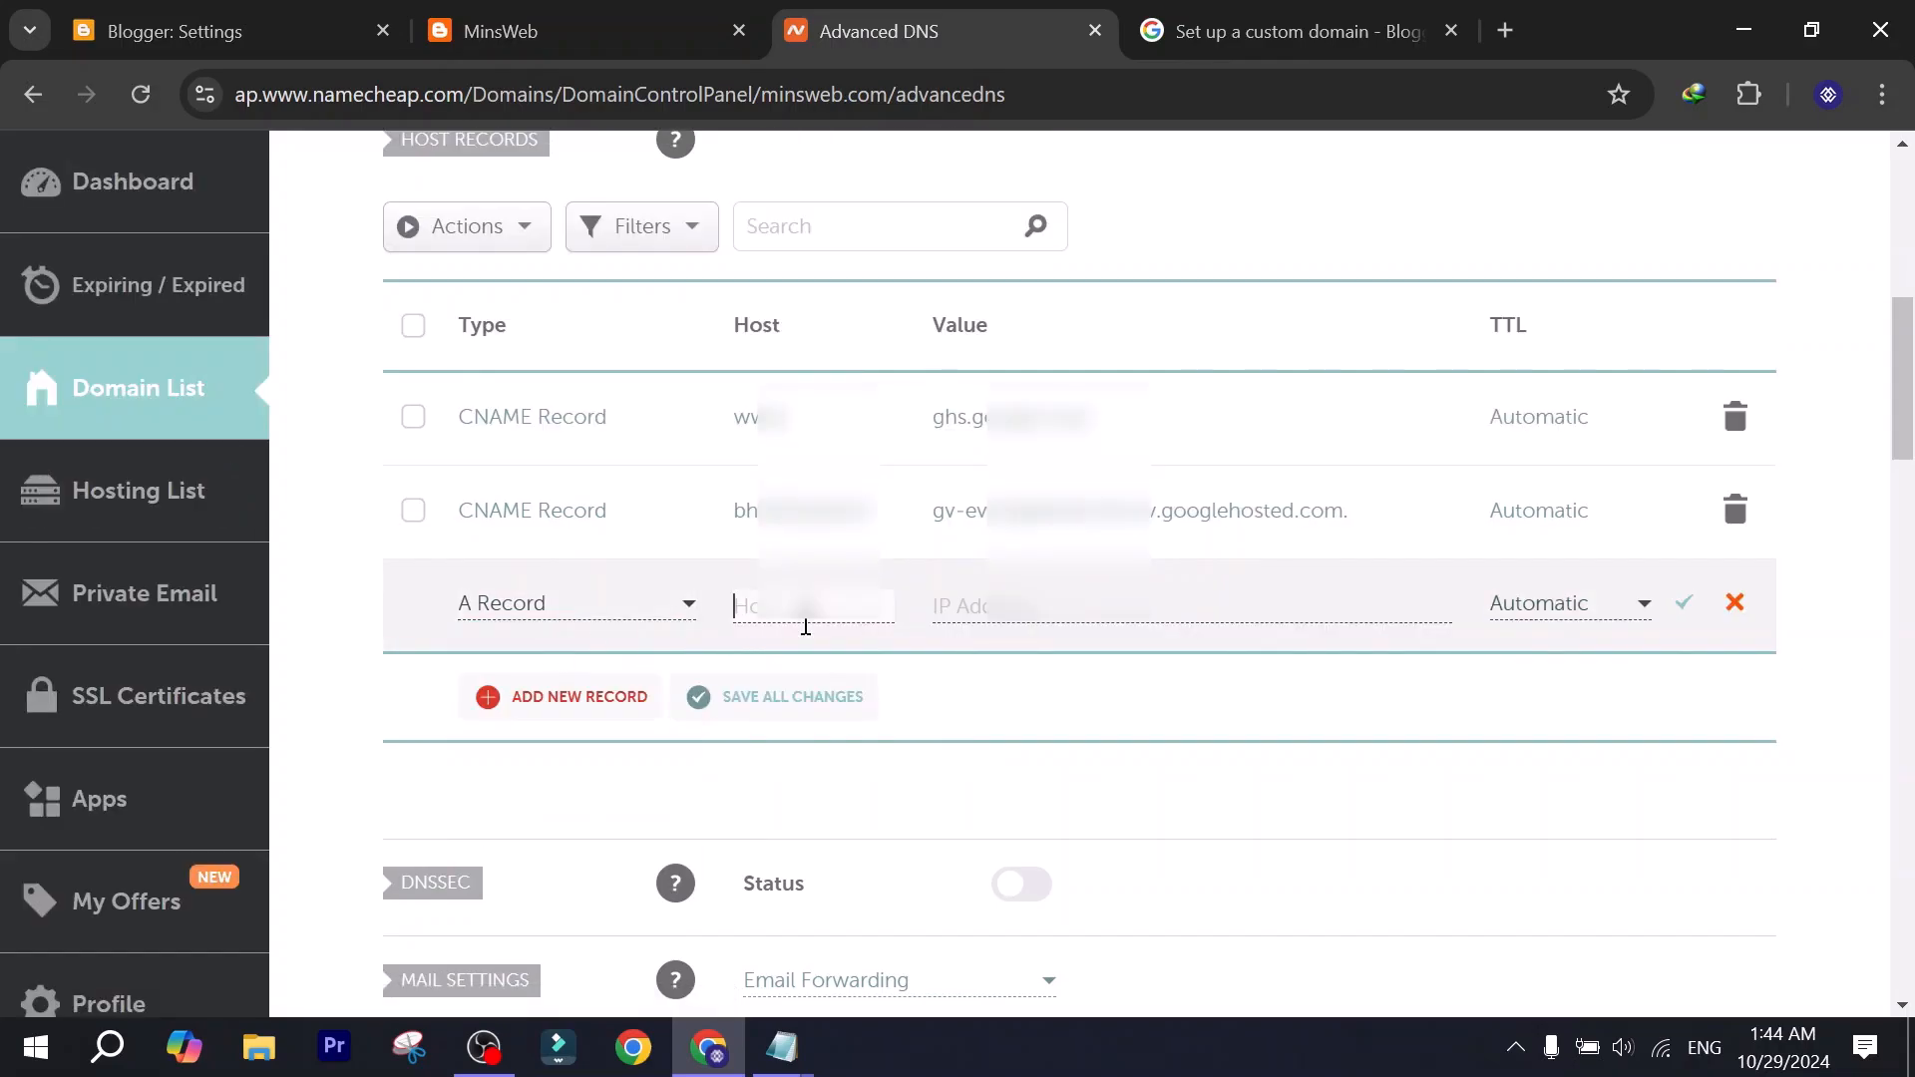
{"action": "key", "text": "ctrl+Tab"}
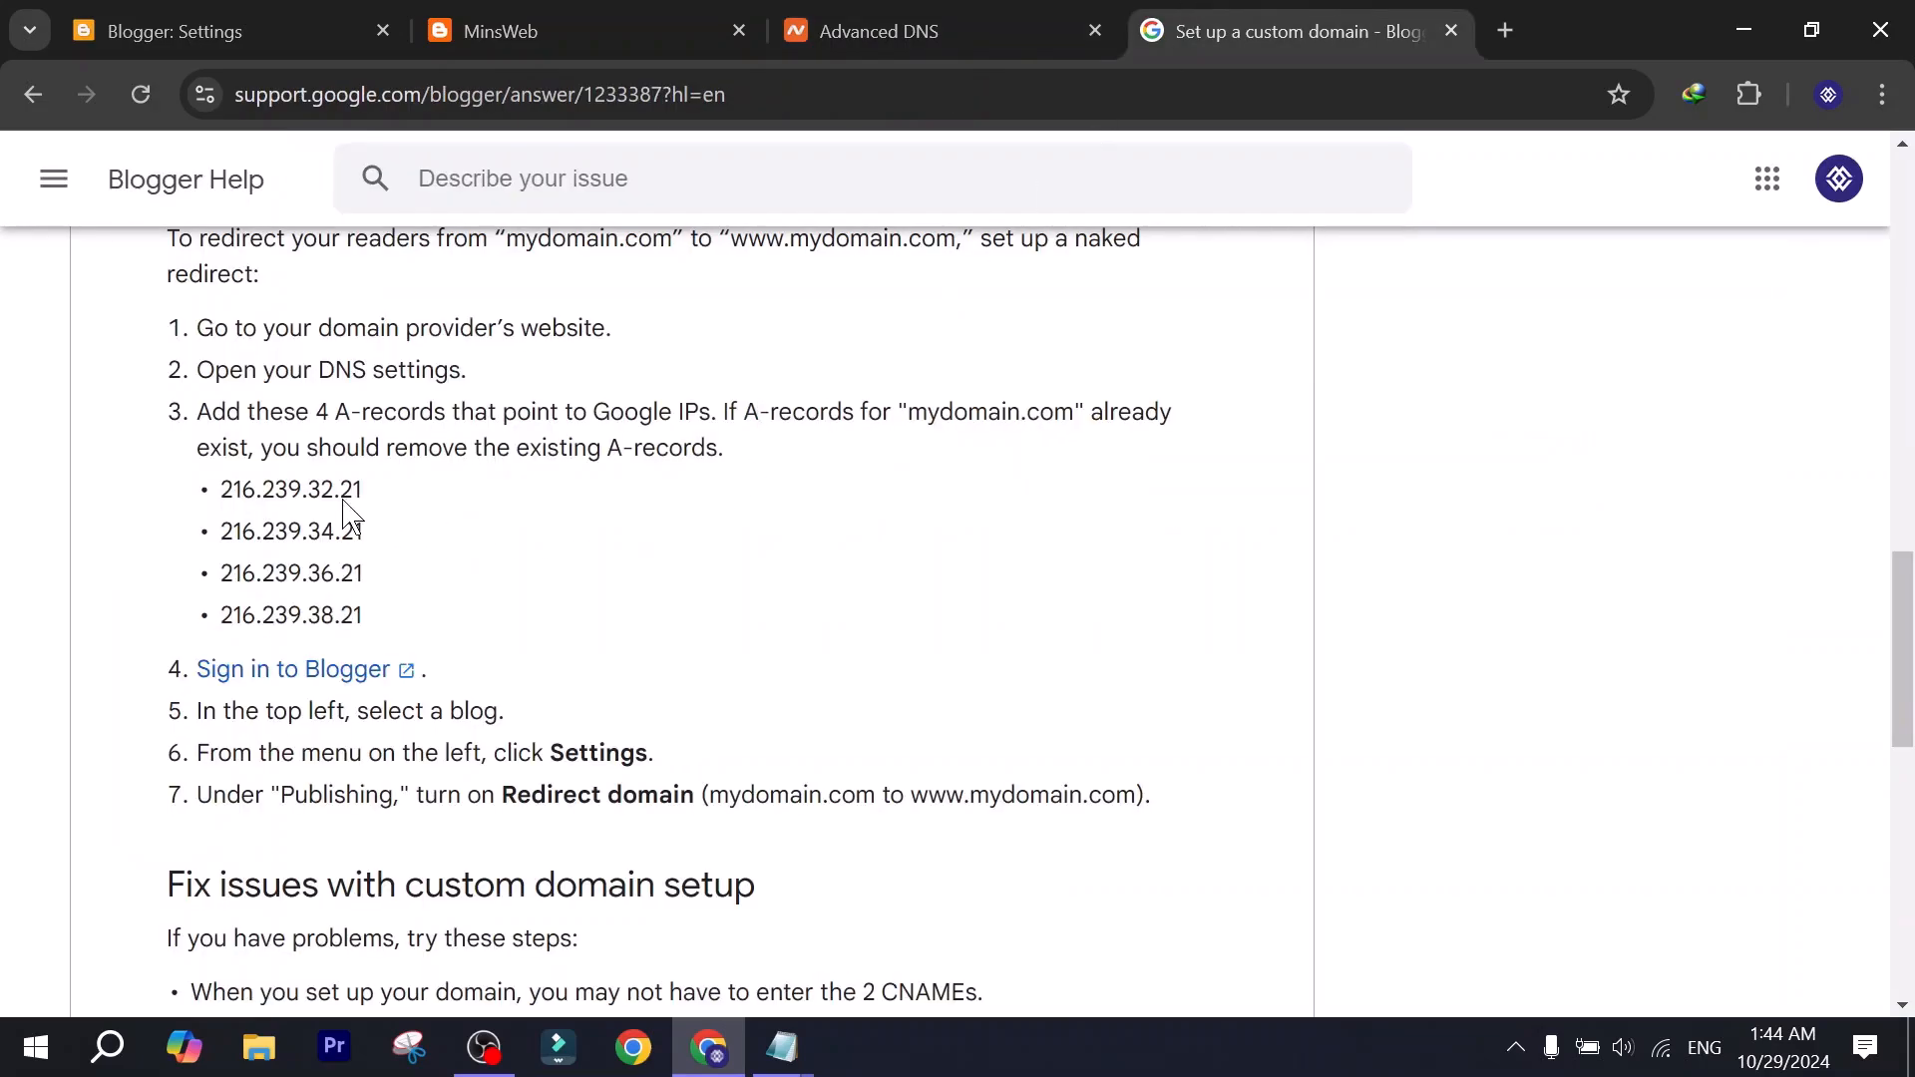
{"action": "left_click_drag", "start_coordinate": [361, 484], "coordinate": [228, 481]}
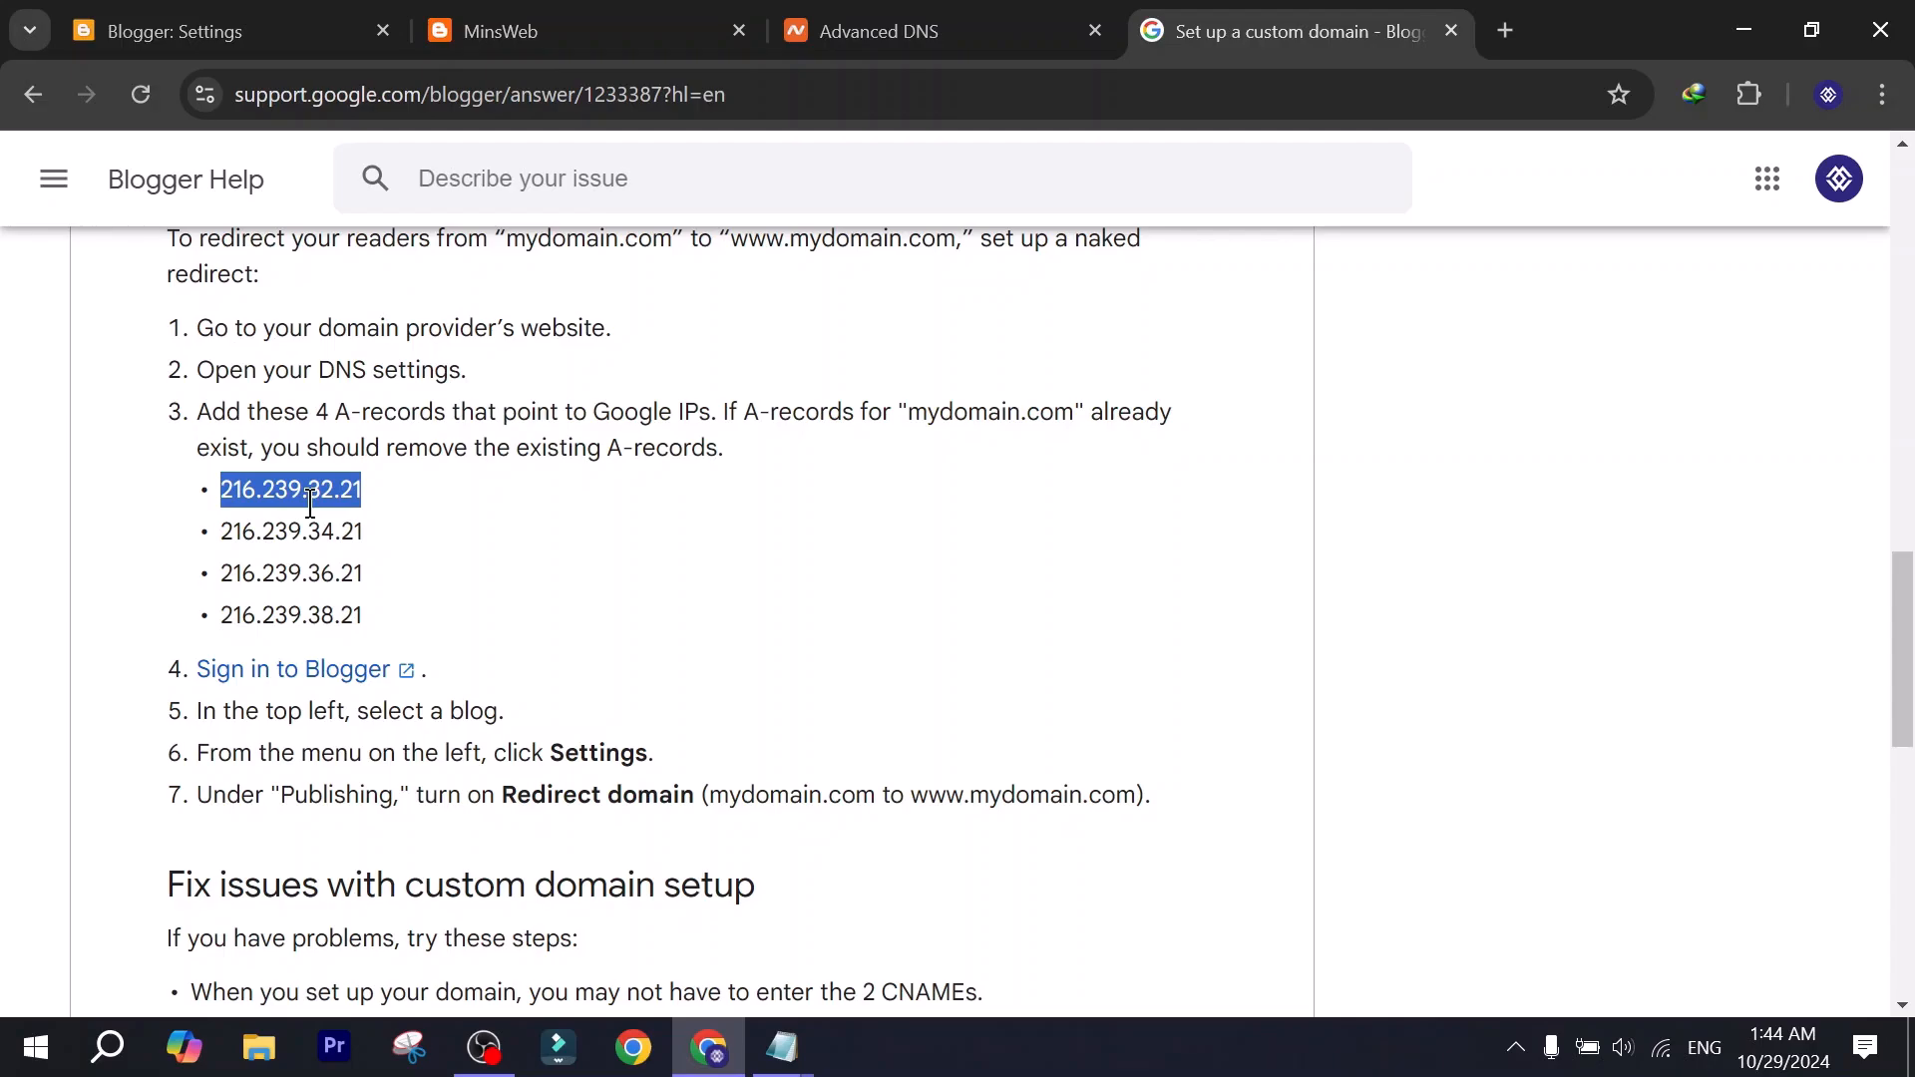
{"action": "left_click", "coordinate": [320, 18]}
{"action": "left_click", "coordinate": [698, 19]}
{"action": "left_click", "coordinate": [1012, 15]}
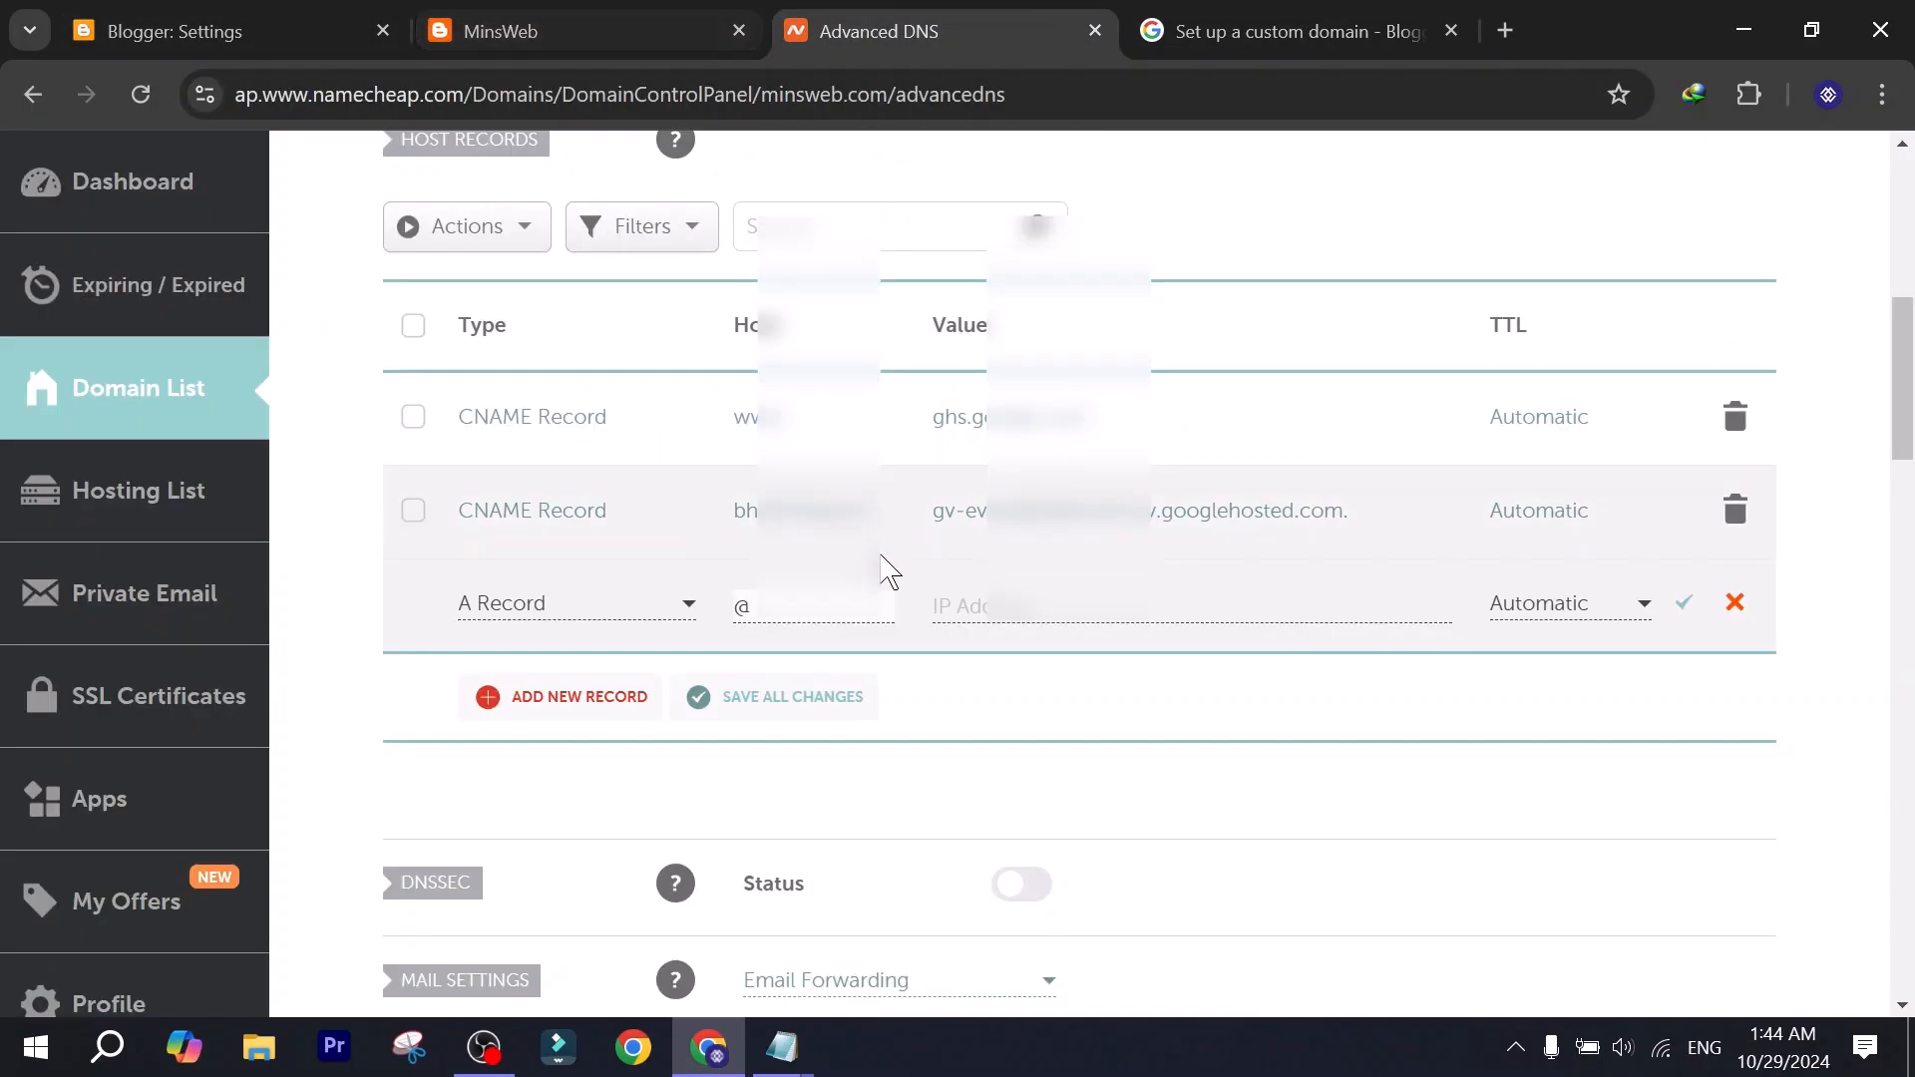
{"action": "key", "text": "ctrl+v"}
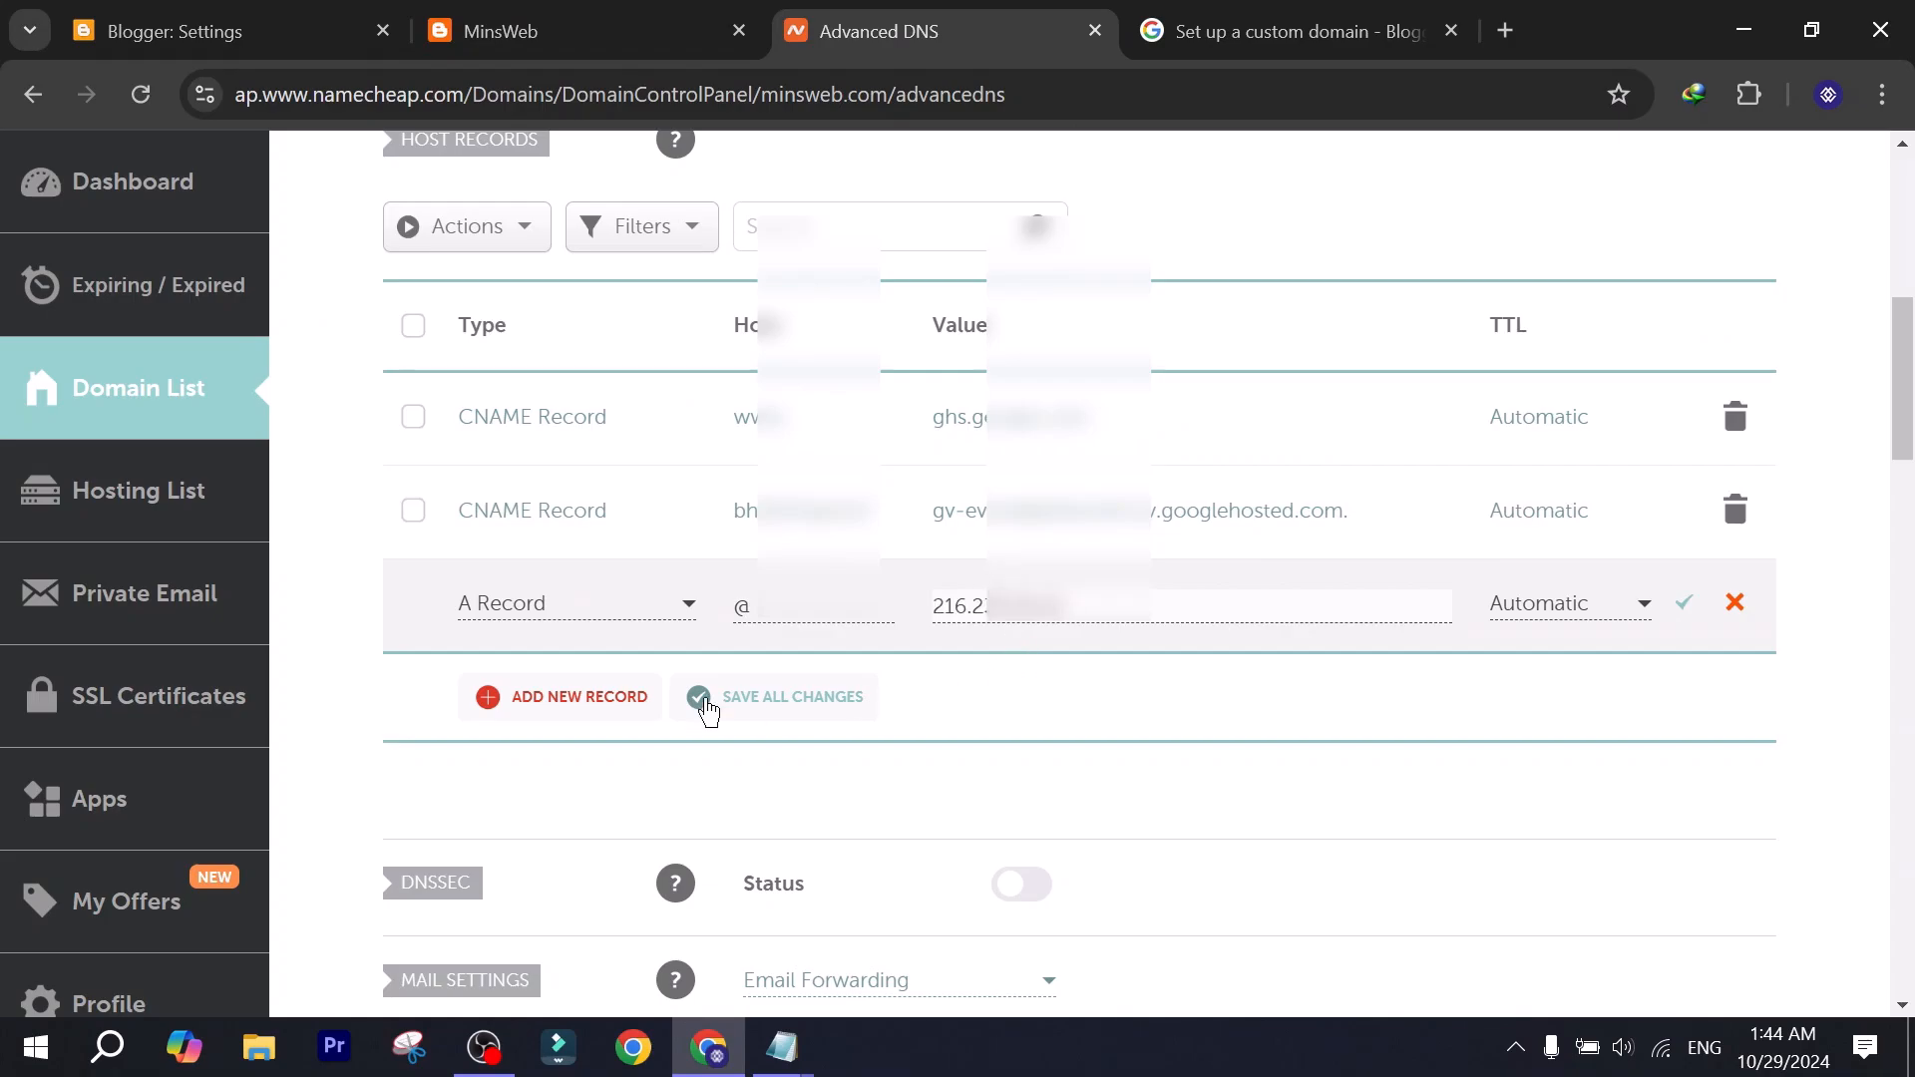
Add three more host records of type A Record below the first one.
{"action": "left_click", "coordinate": [579, 697]}
{"action": "left_click", "coordinate": [555, 602]}
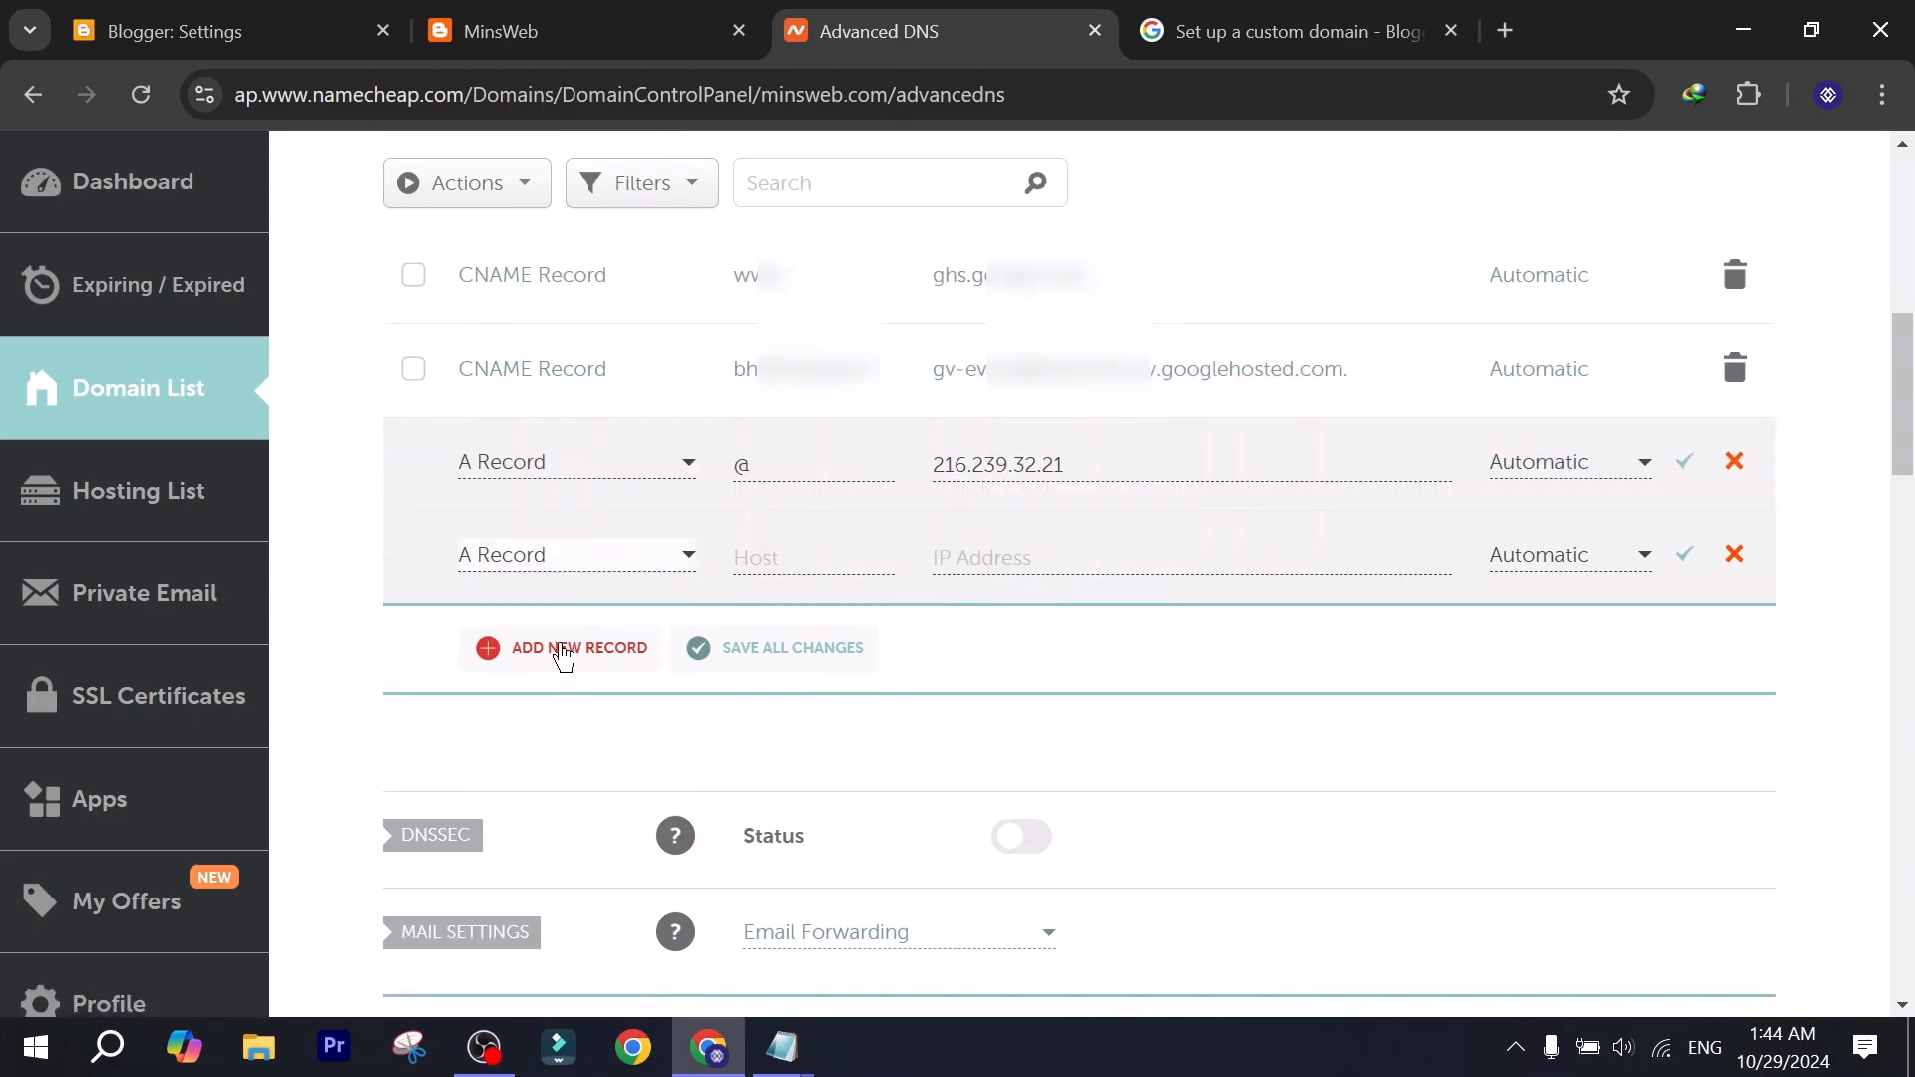
{"action": "left_click", "coordinate": [559, 650]}
{"action": "left_click", "coordinate": [560, 650]}
{"action": "left_click", "coordinate": [559, 646]}
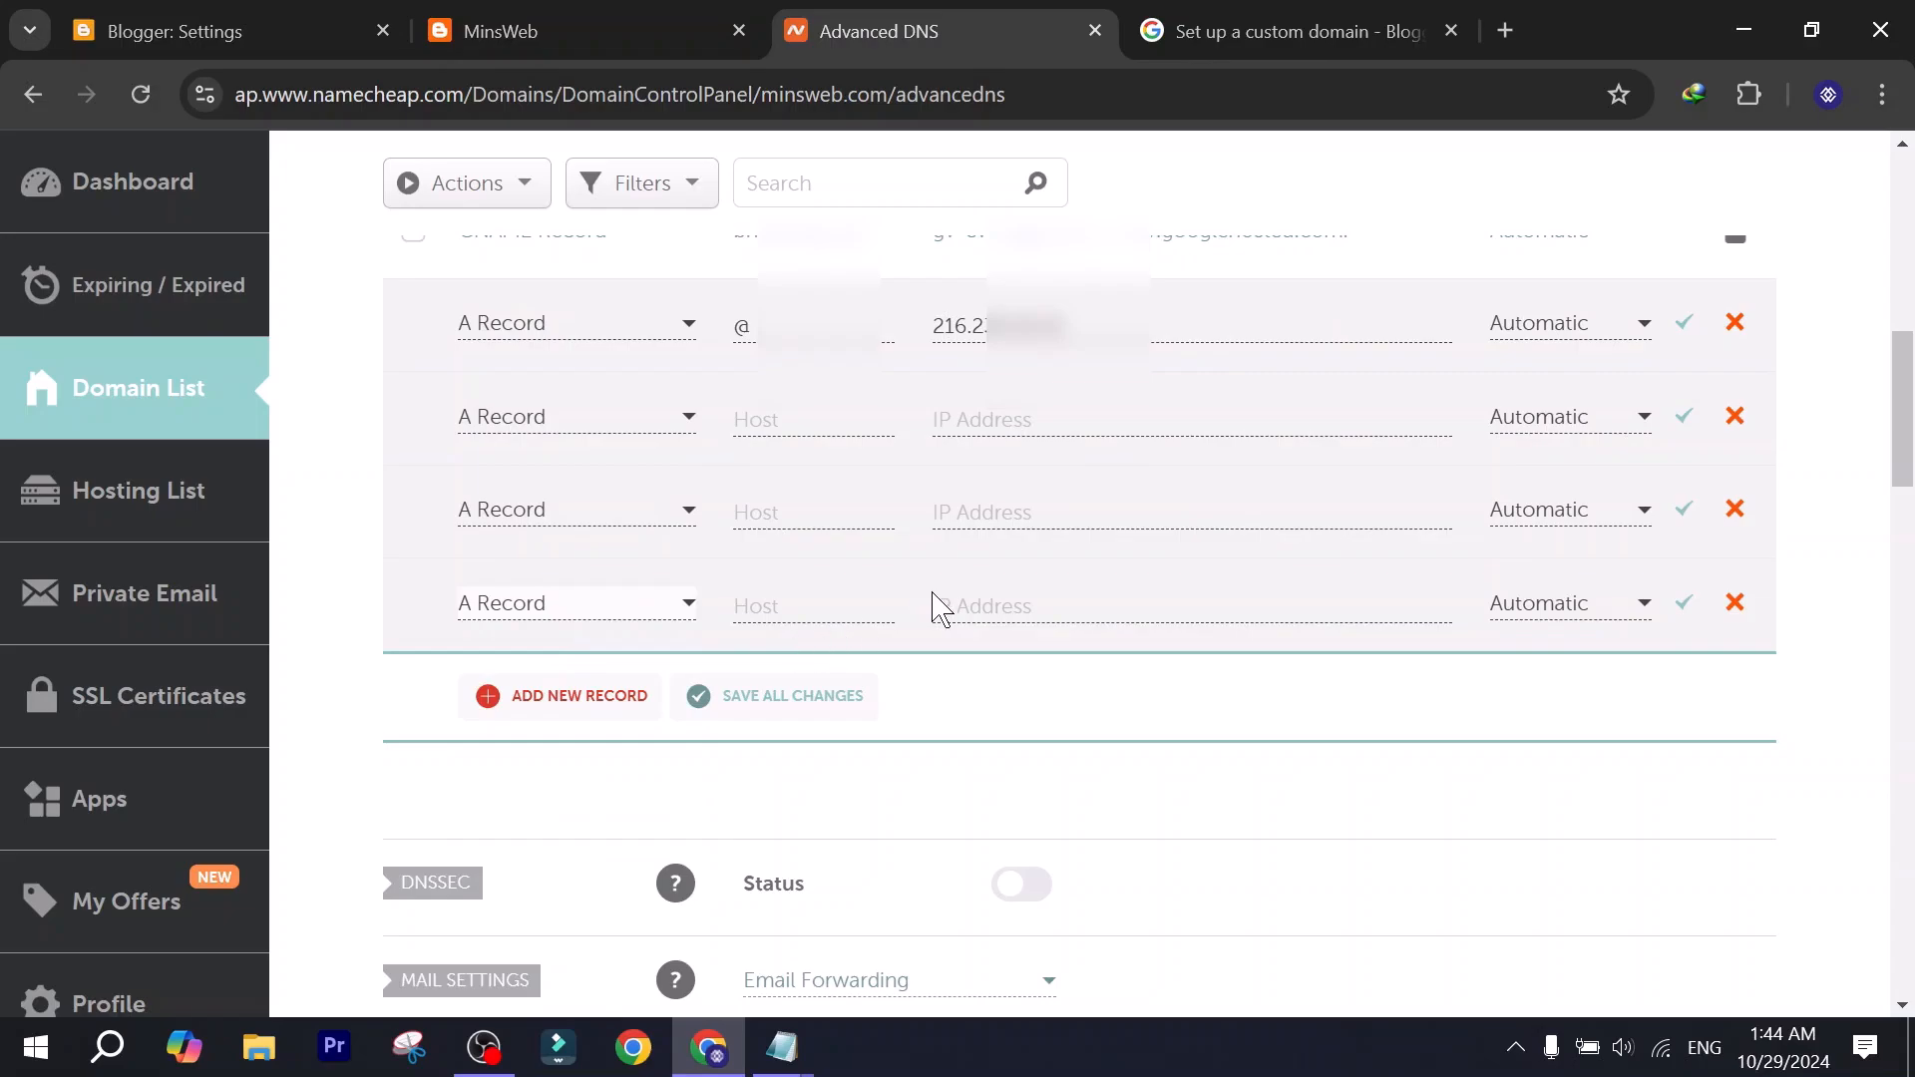
{"action": "scroll", "coordinate": [968, 659], "scroll_direction": "up", "scroll_amount": 2}
Copy 216.239.34.21 from the Blogger Help page into the second A record's IP address and set its host to @.
{"action": "key", "text": "ctrl+Tab"}
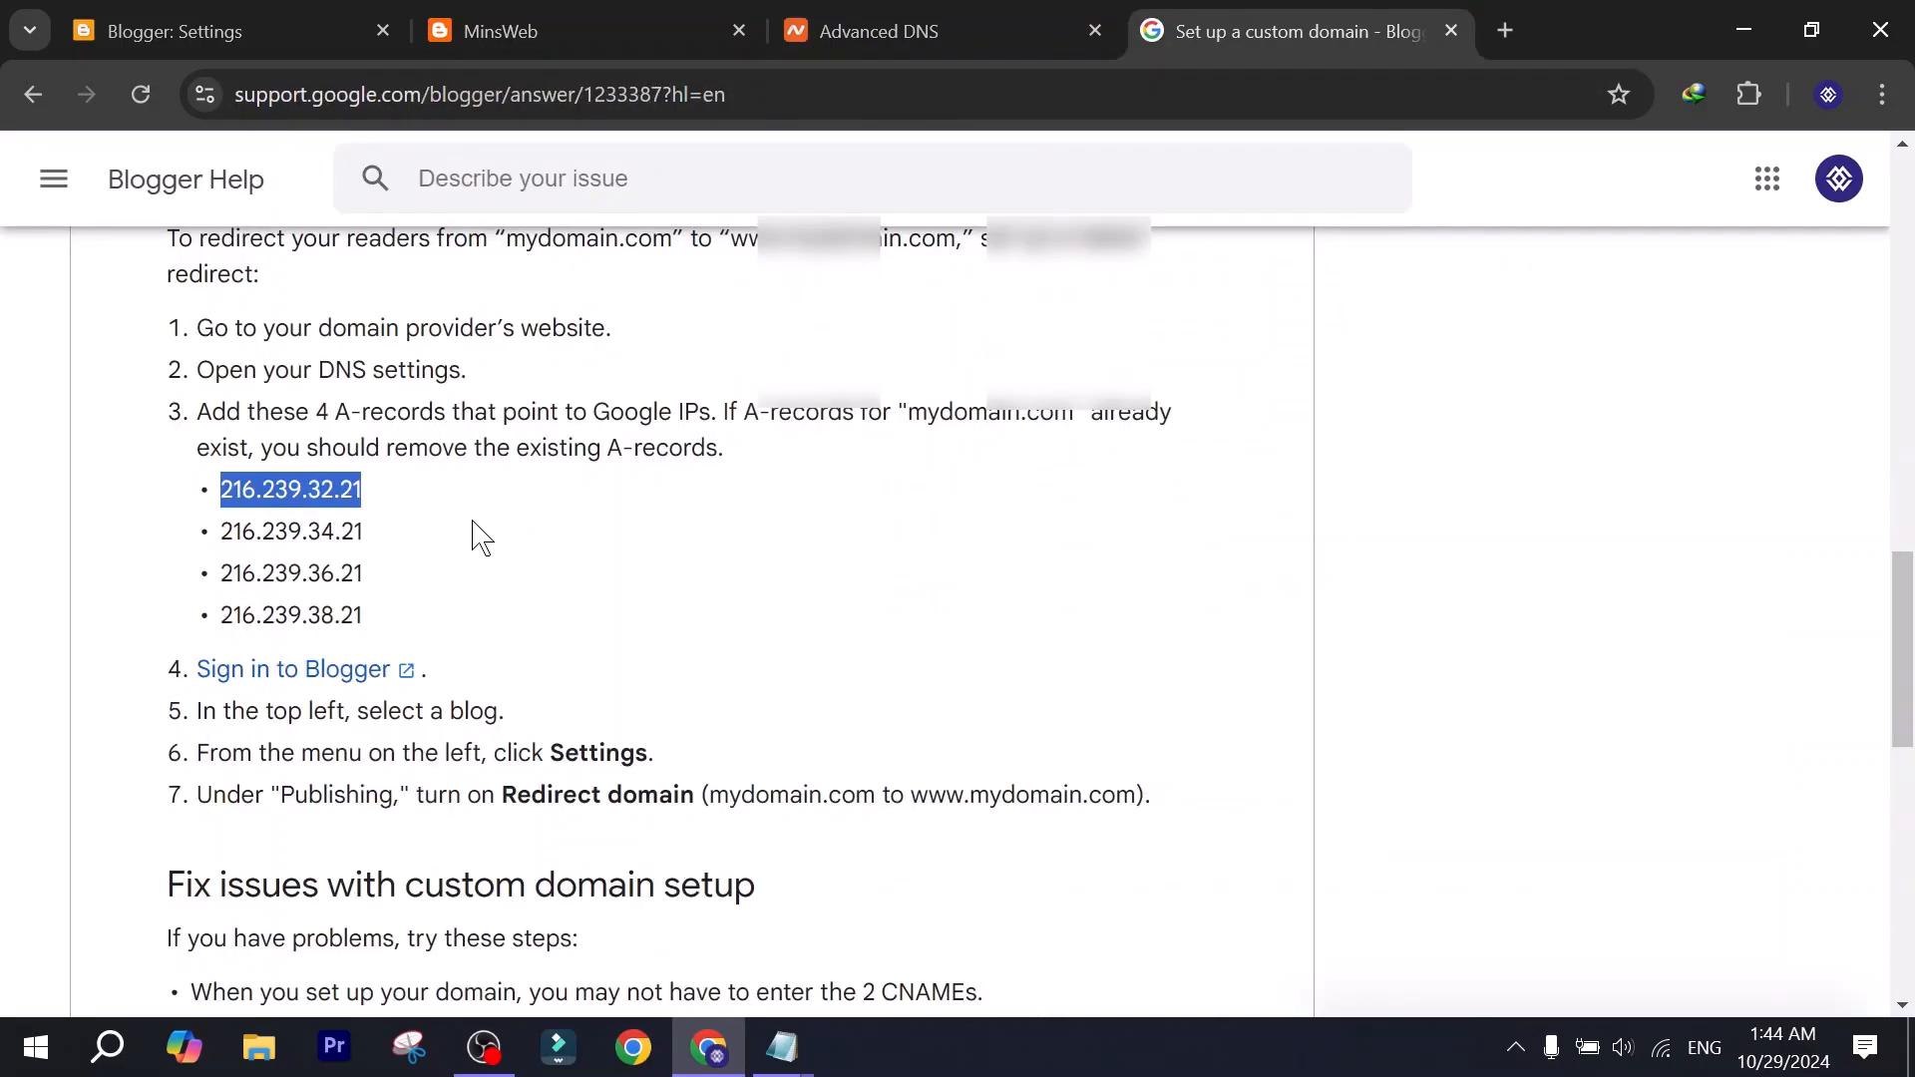
{"action": "left_click_drag", "start_coordinate": [399, 544], "coordinate": [150, 542]}
{"action": "key", "text": "ctrl+c"}
{"action": "key", "text": "ctrl+shift+Tab"}
{"action": "left_click", "coordinate": [1050, 561]}
{"action": "key", "text": "ctrl+v"}
{"action": "left_click", "coordinate": [773, 564]}
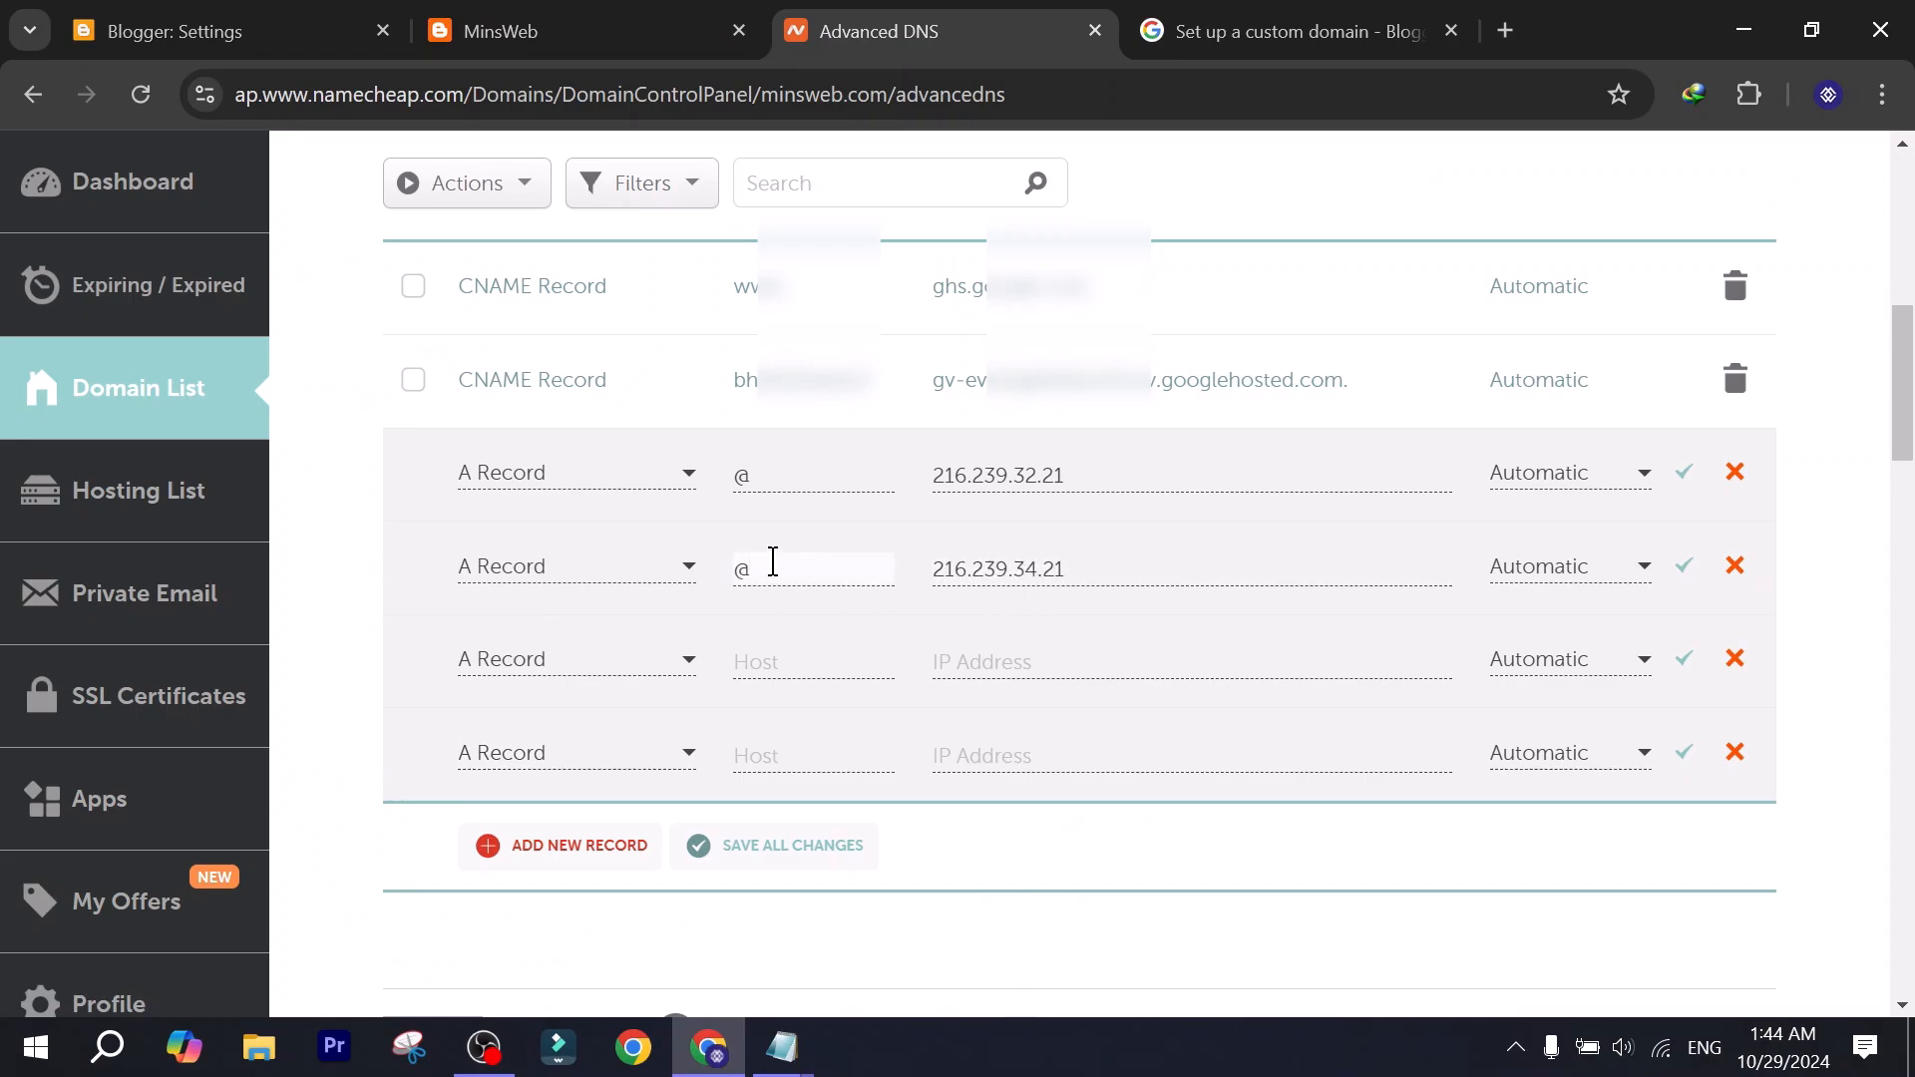
Set the host of the last two A records to @ and copy 216.239.36.21 from Blogger Help into the third one's IP address.
{"action": "left_click", "coordinate": [788, 755]}
{"action": "type", "text": "@"}
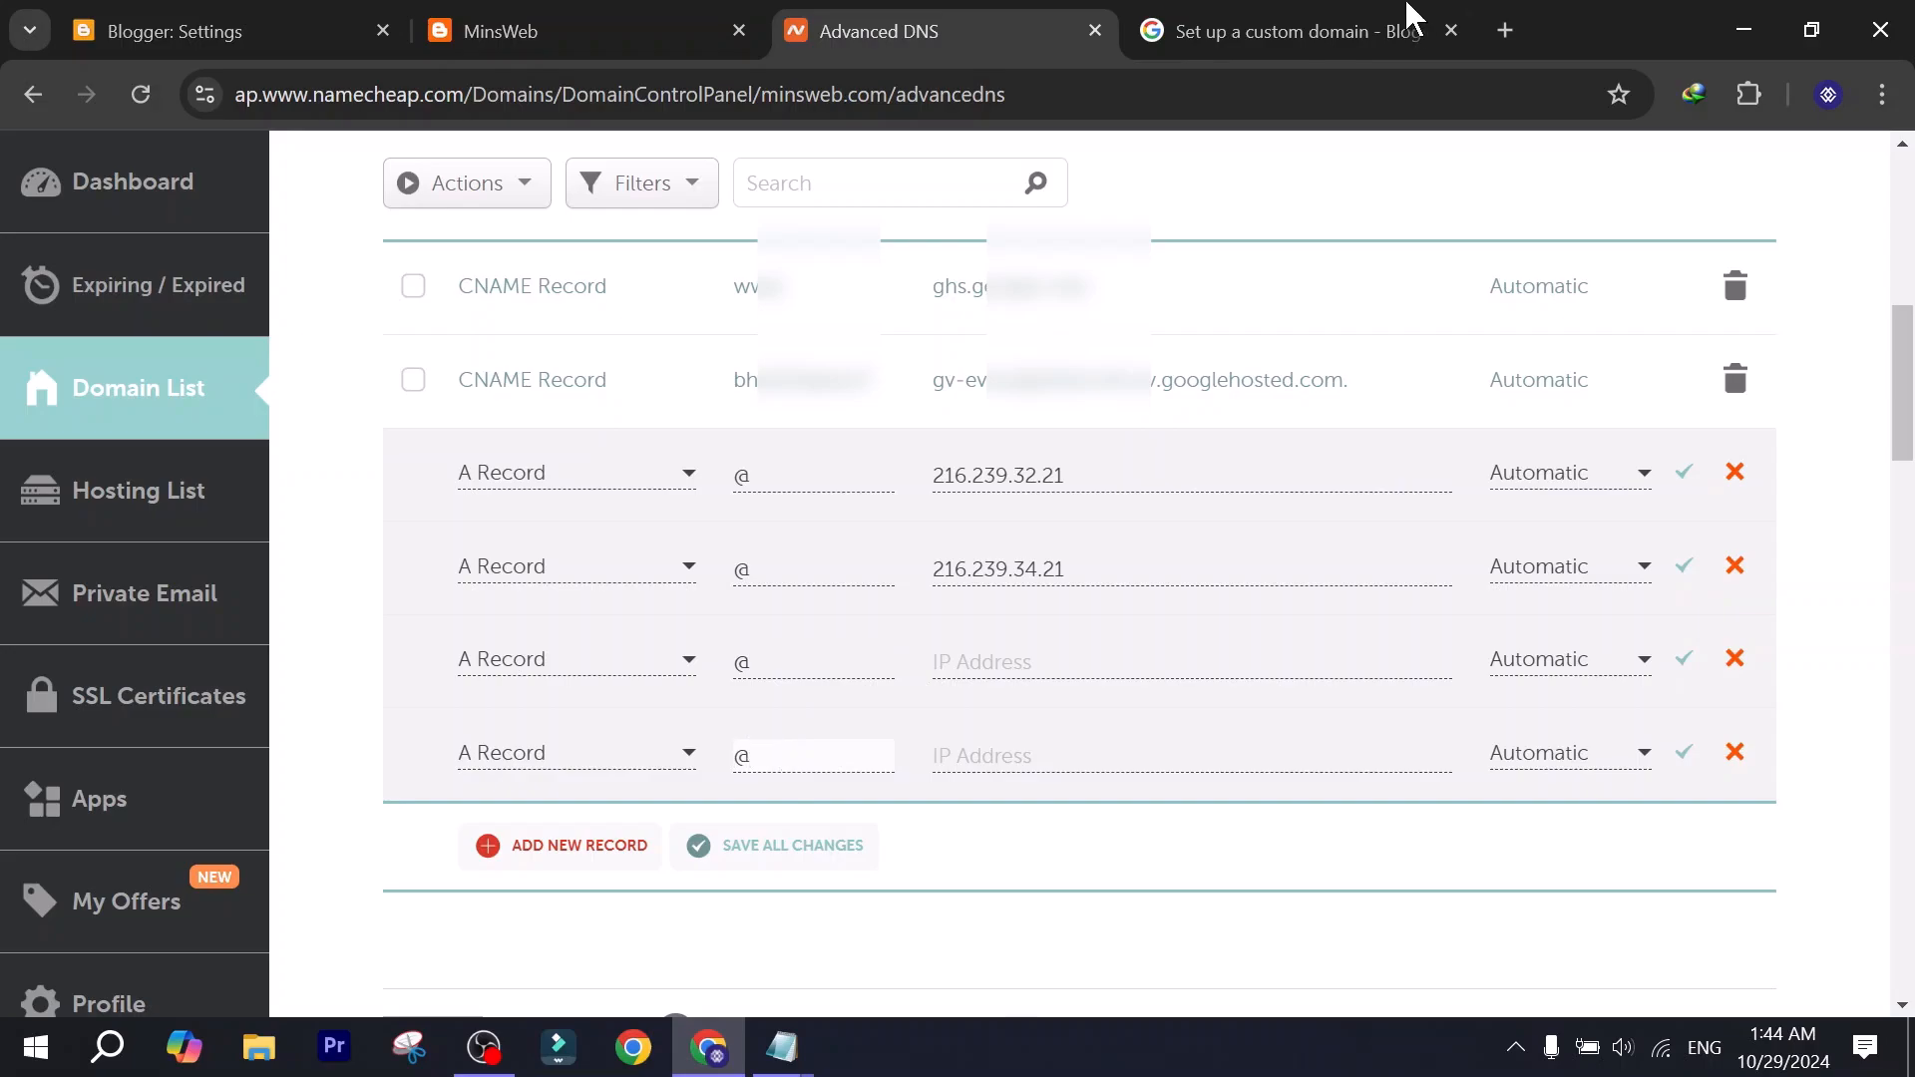
{"action": "left_click", "coordinate": [1227, 31]}
{"action": "left_click_drag", "start_coordinate": [394, 584], "coordinate": [204, 581]}
{"action": "key", "text": "ctrl+c"}
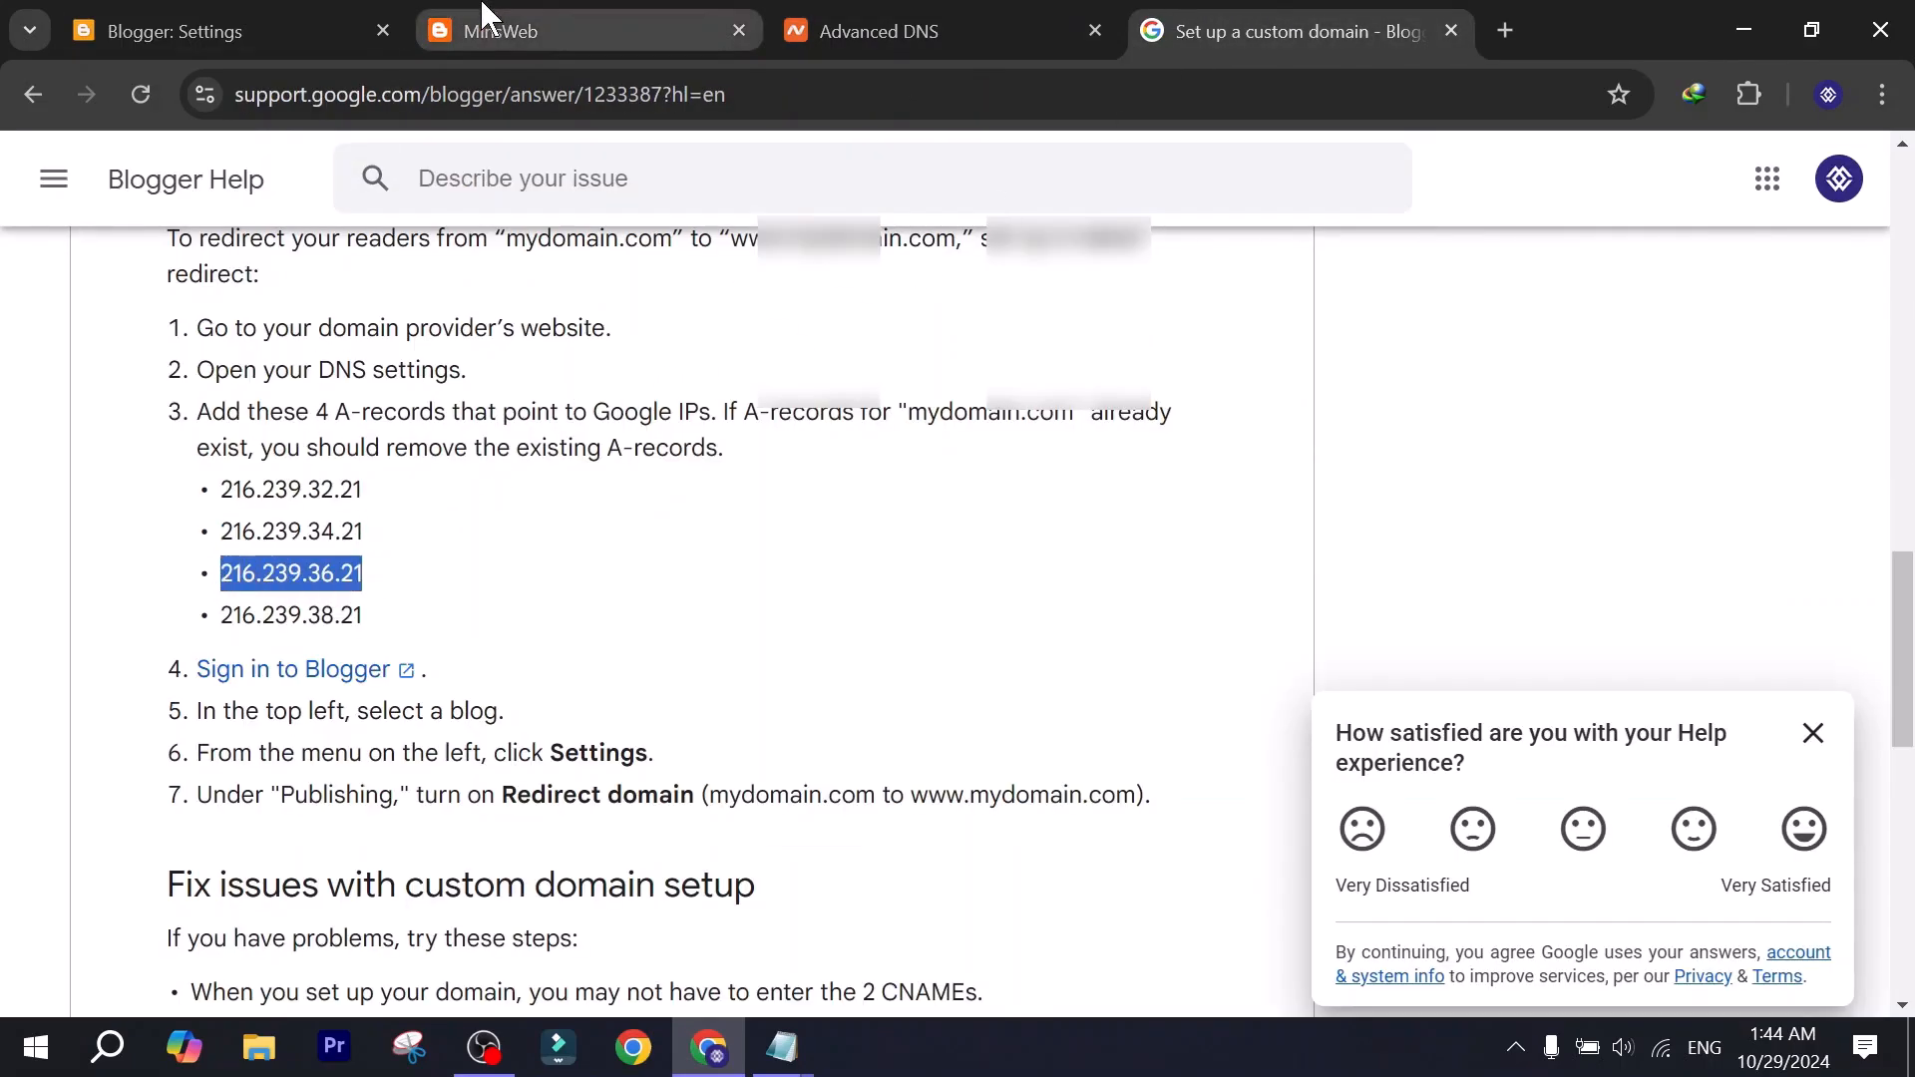
{"action": "left_click", "coordinate": [853, 28]}
{"action": "left_click", "coordinate": [1070, 661]}
{"action": "key", "text": "ctrl+v"}
Copy 216.239.38.21 from the Blogger Help page into the fourth A record's IP address.
{"action": "left_click", "coordinate": [1272, 31]}
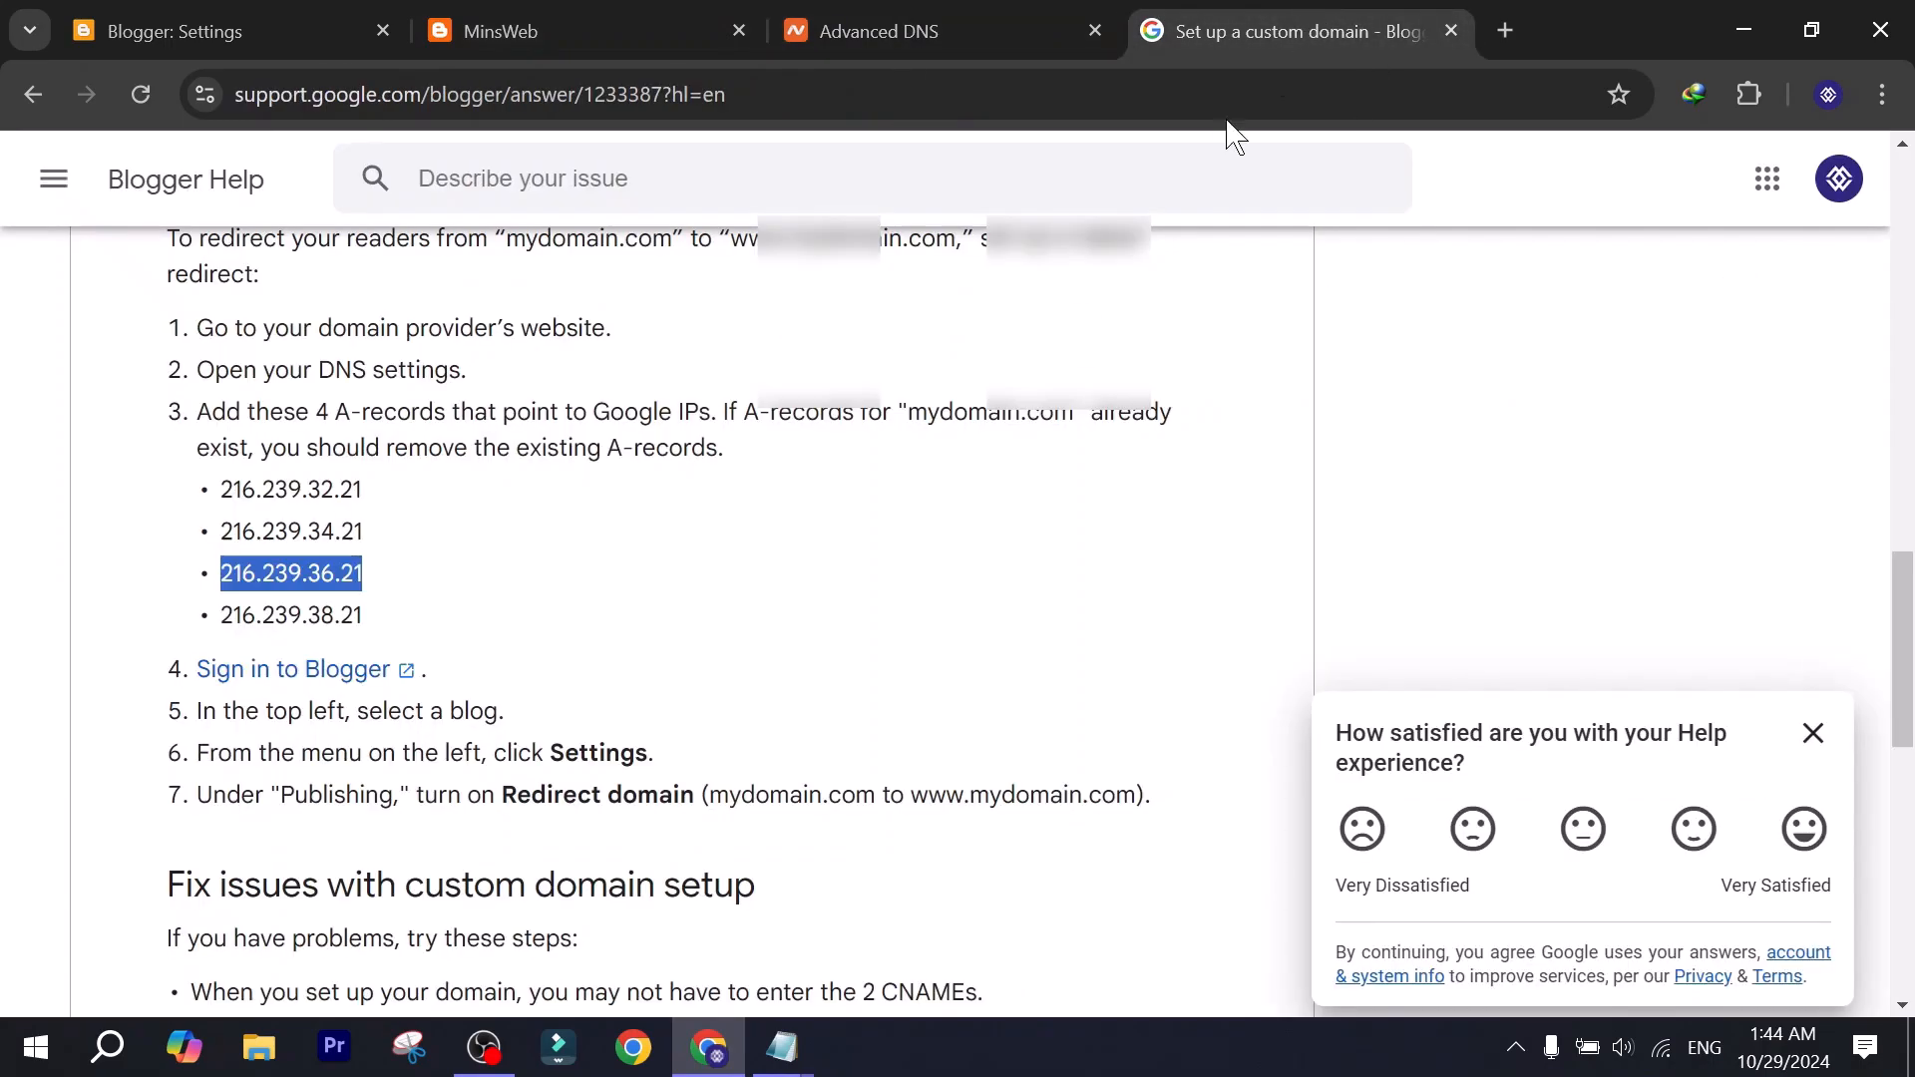
{"action": "left_click_drag", "start_coordinate": [389, 619], "coordinate": [188, 621]}
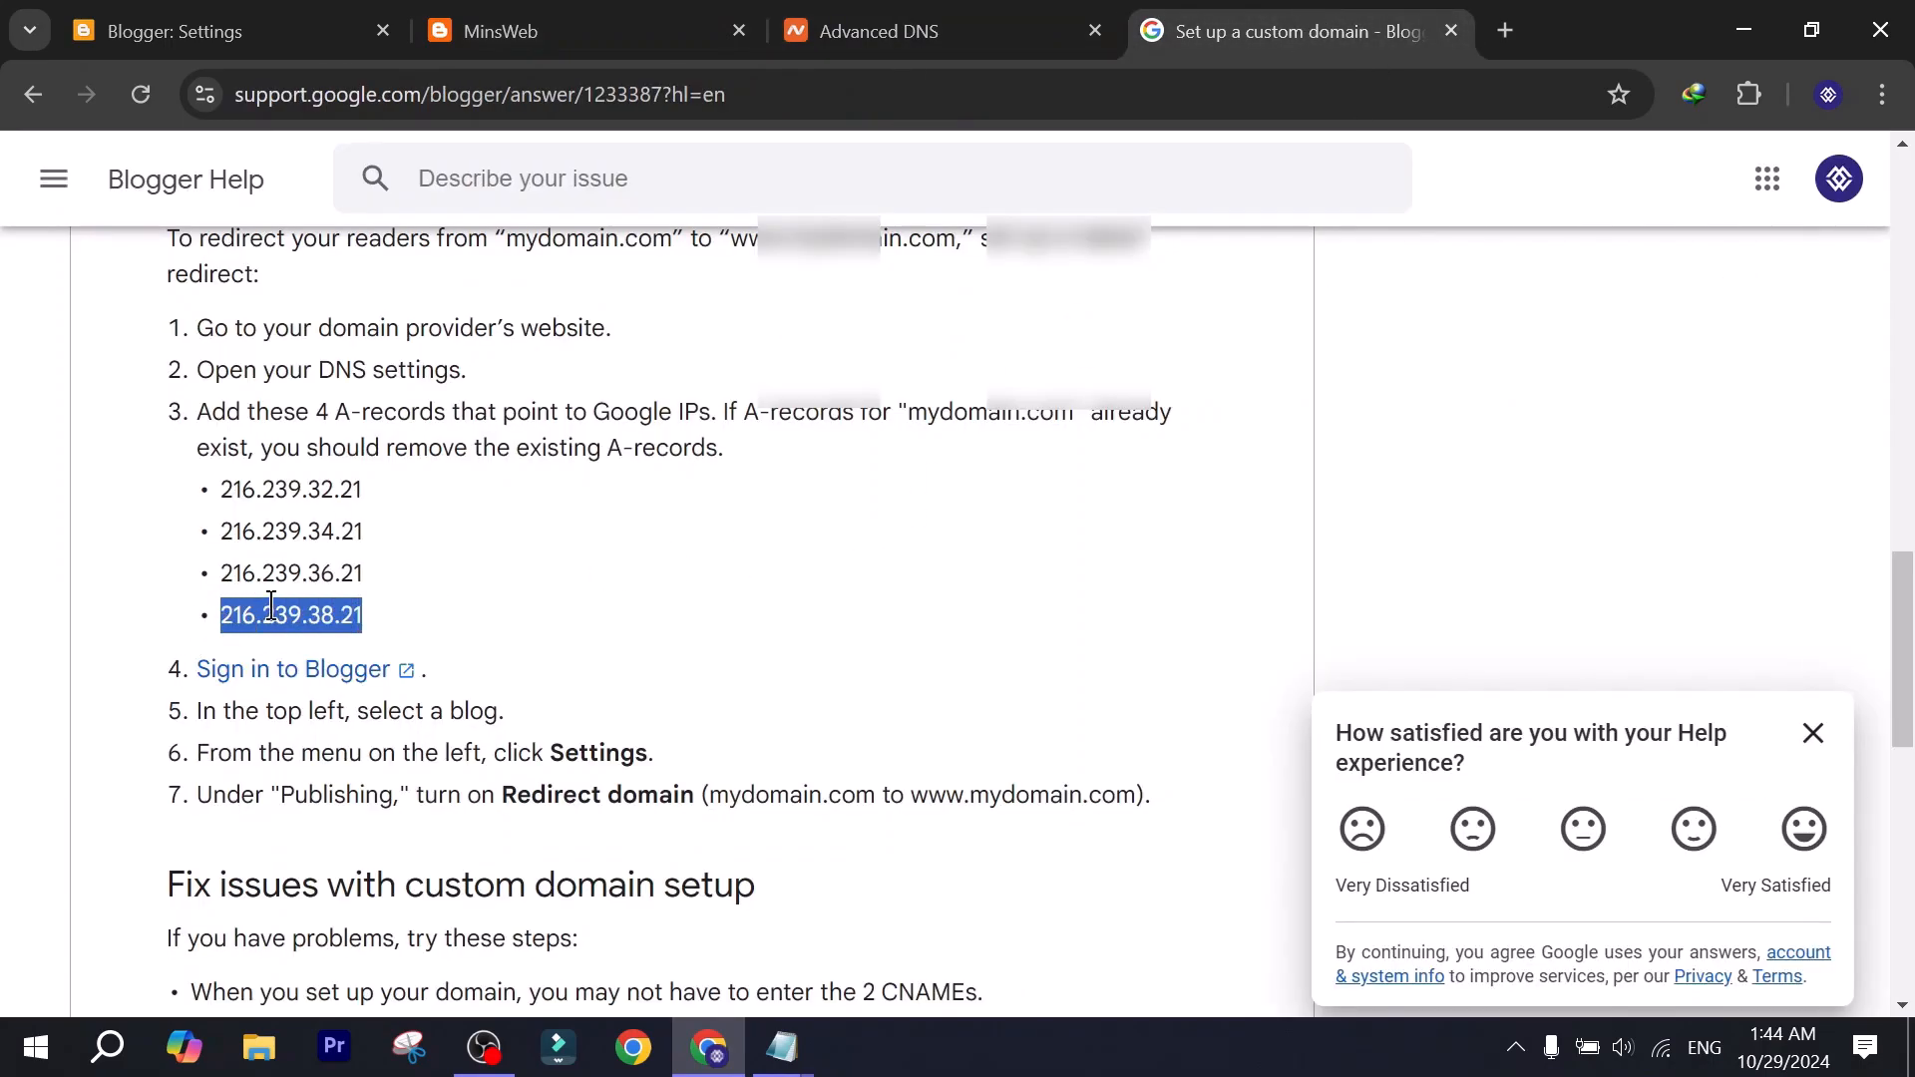
{"action": "key", "text": "ctrl+c"}
{"action": "left_click", "coordinate": [918, 22]}
{"action": "left_click", "coordinate": [1082, 755]}
{"action": "key", "text": "ctrl+v"}
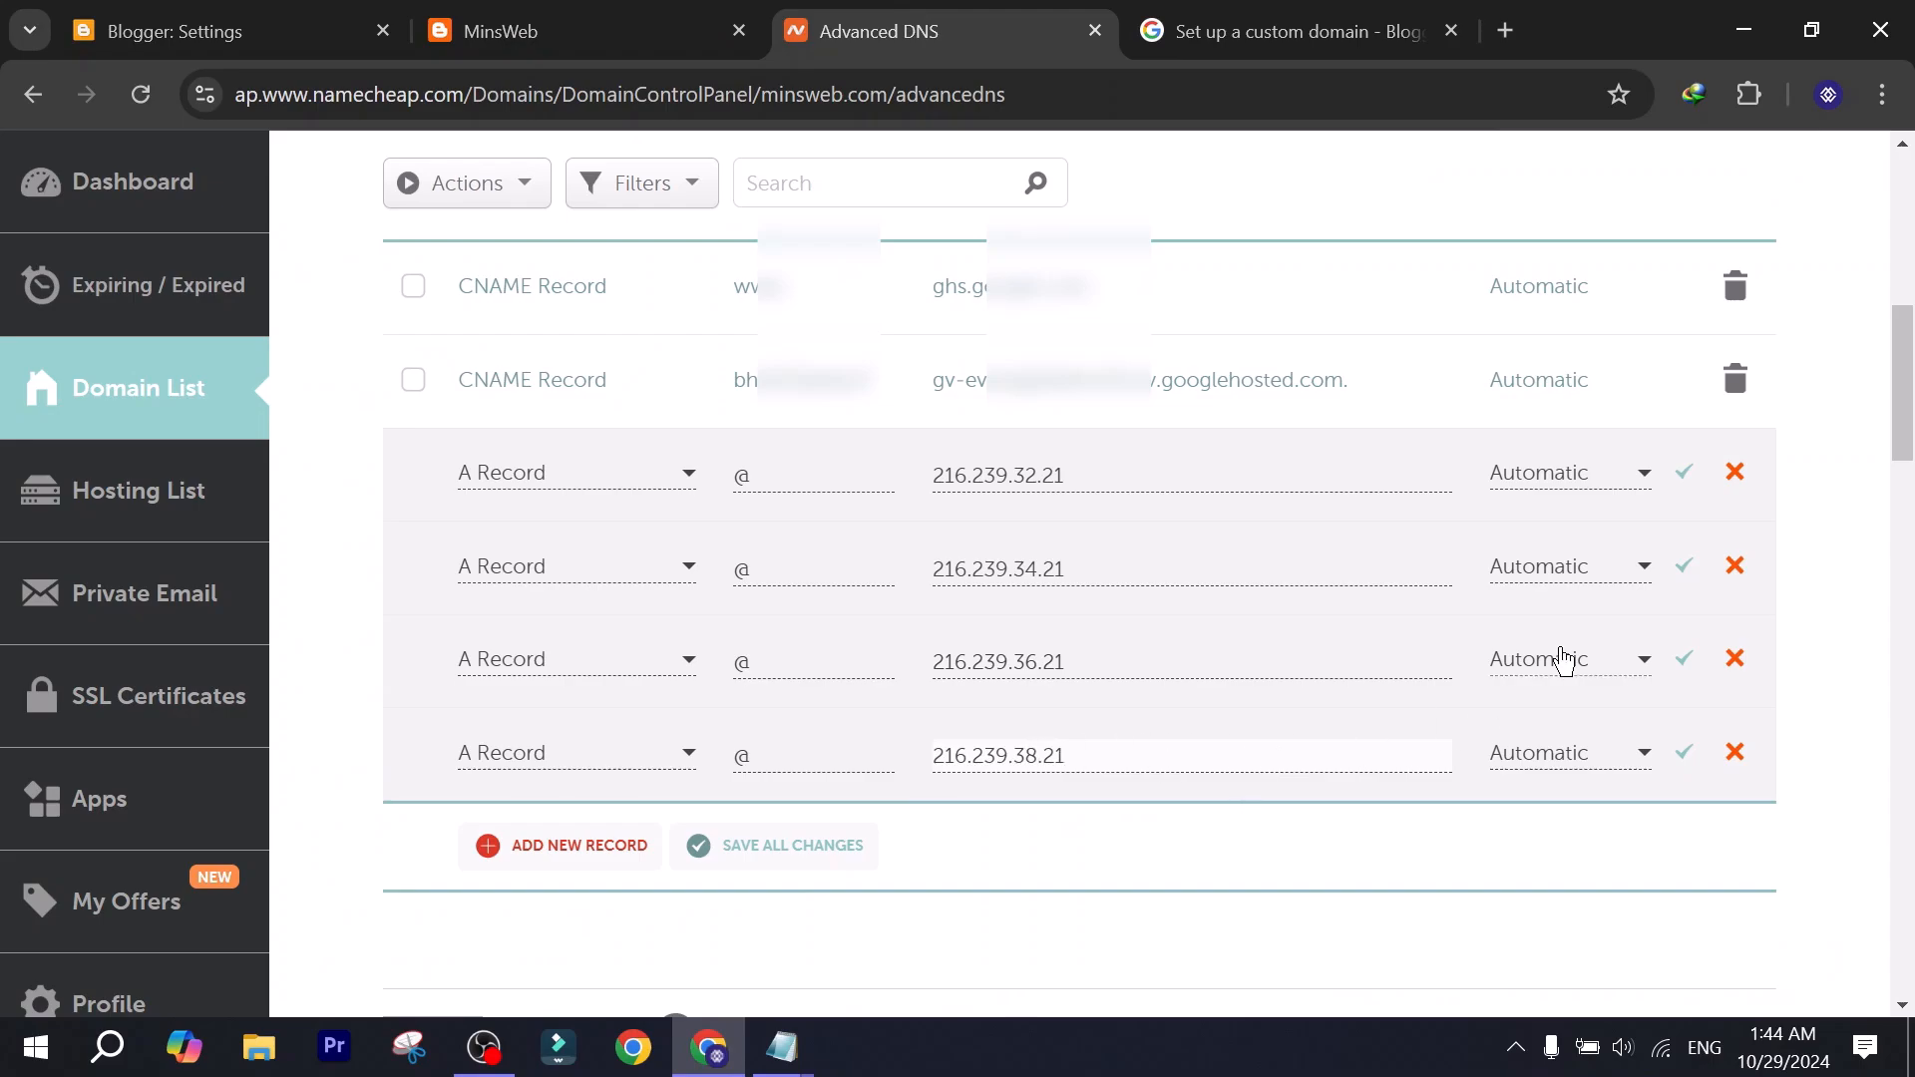
Save all four A records and review the complete host records list.
{"action": "left_click", "coordinate": [1683, 475]}
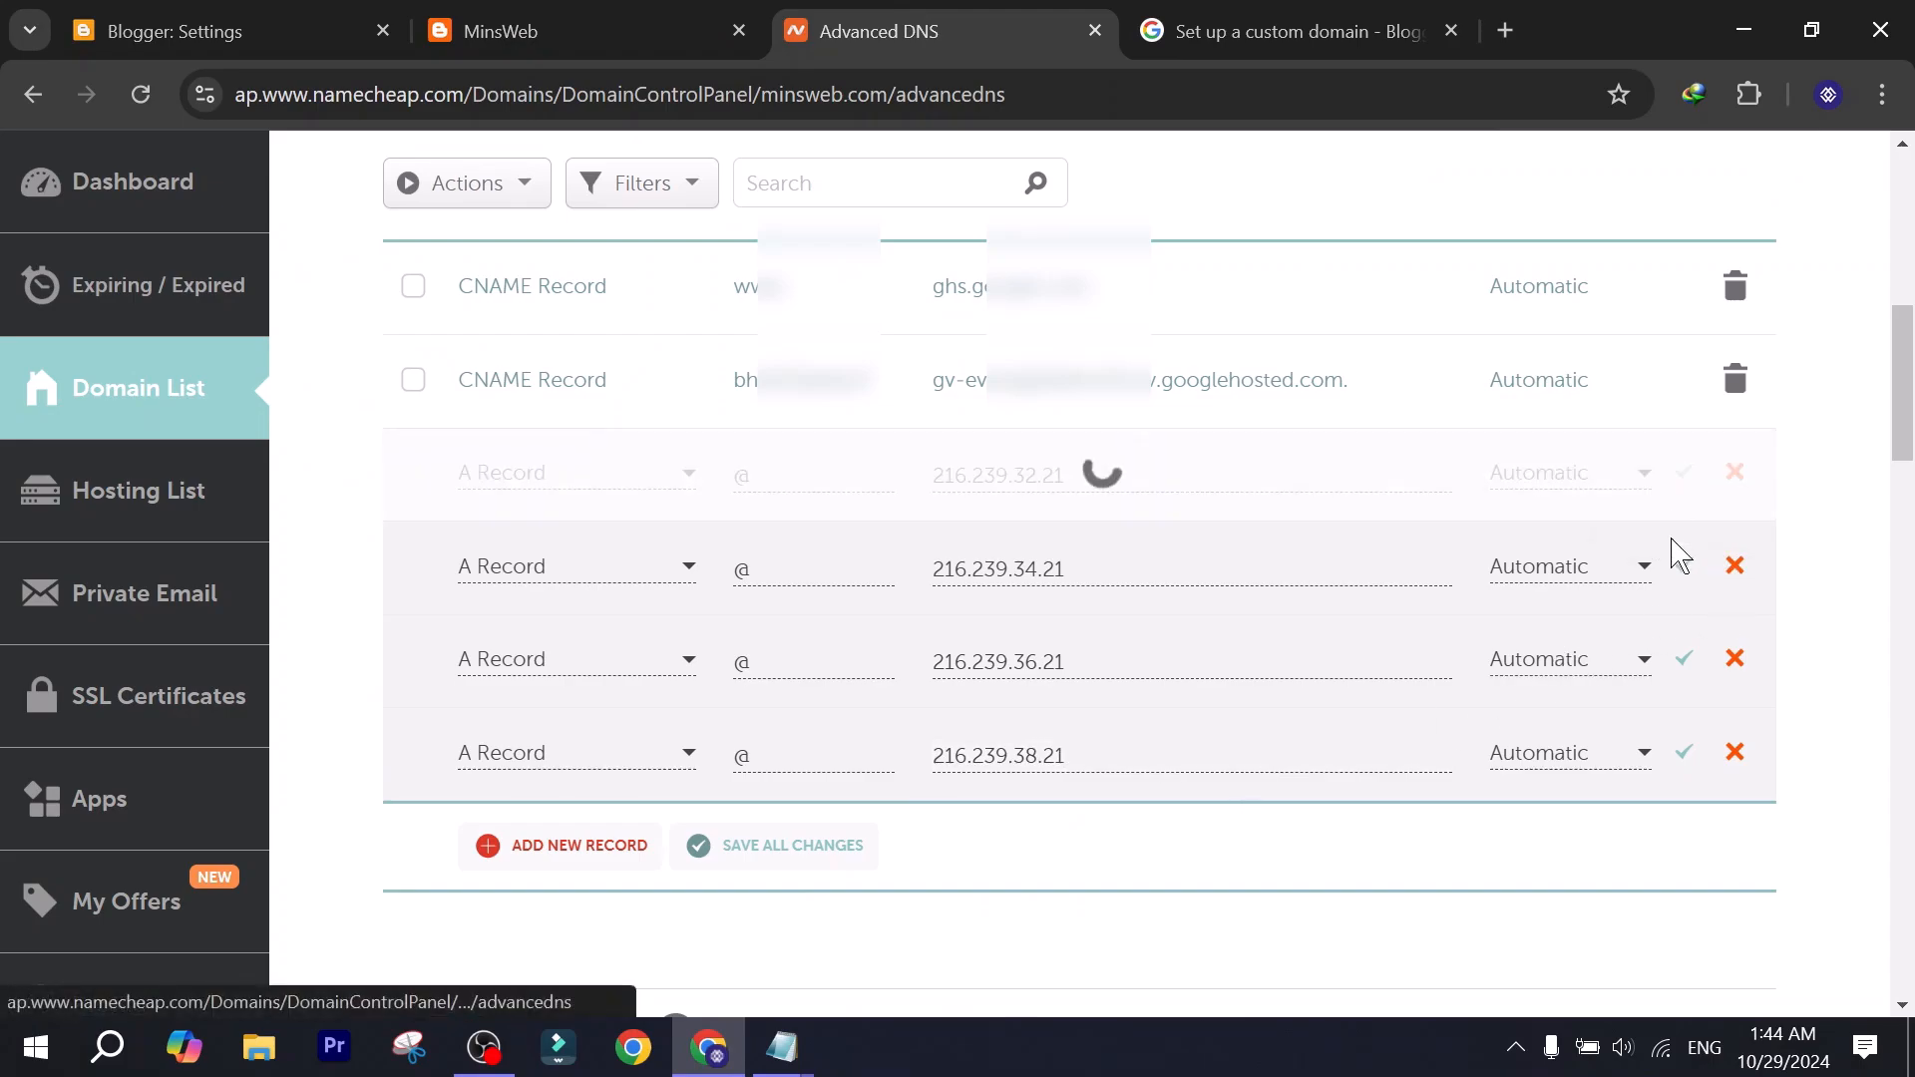
{"action": "left_click", "coordinate": [1684, 565]}
{"action": "left_click", "coordinate": [1684, 659]}
{"action": "left_click", "coordinate": [1683, 753]}
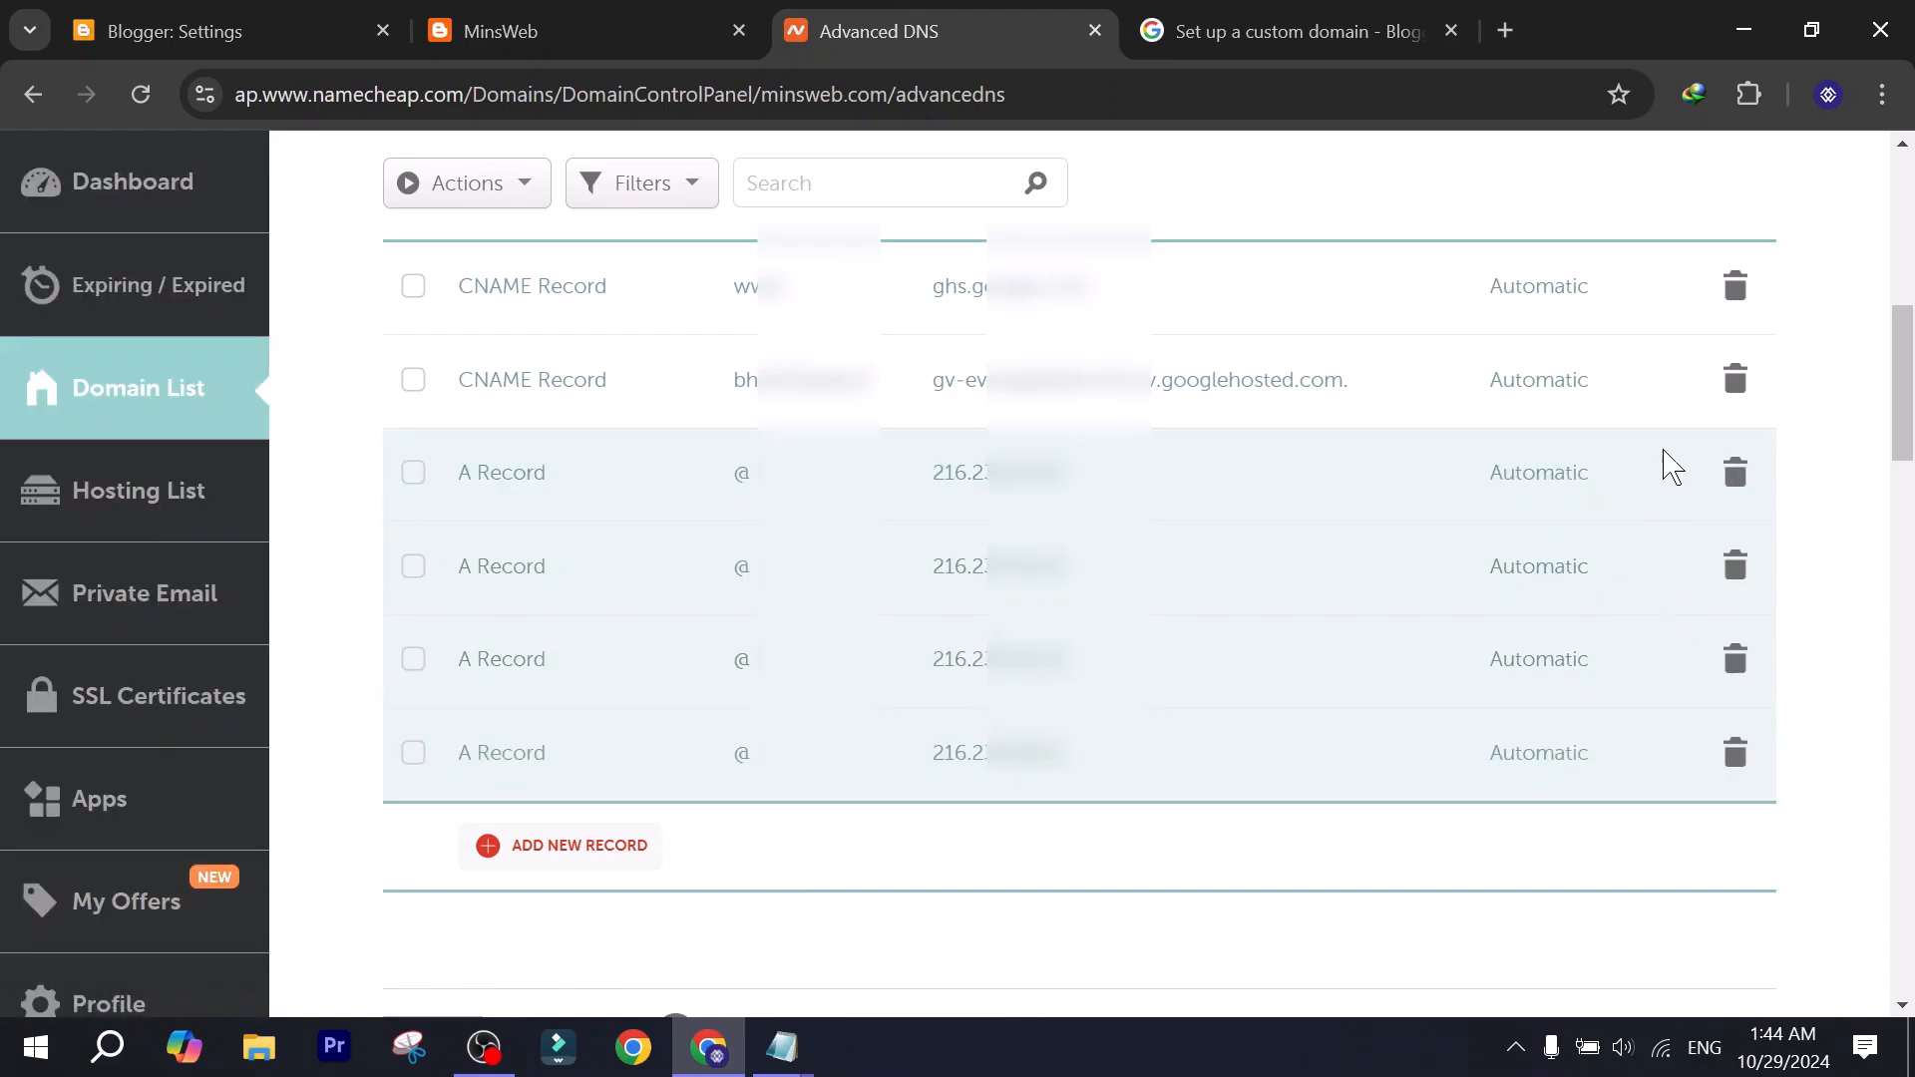
{"action": "scroll", "coordinate": [1037, 568], "scroll_direction": "up", "scroll_amount": 4}
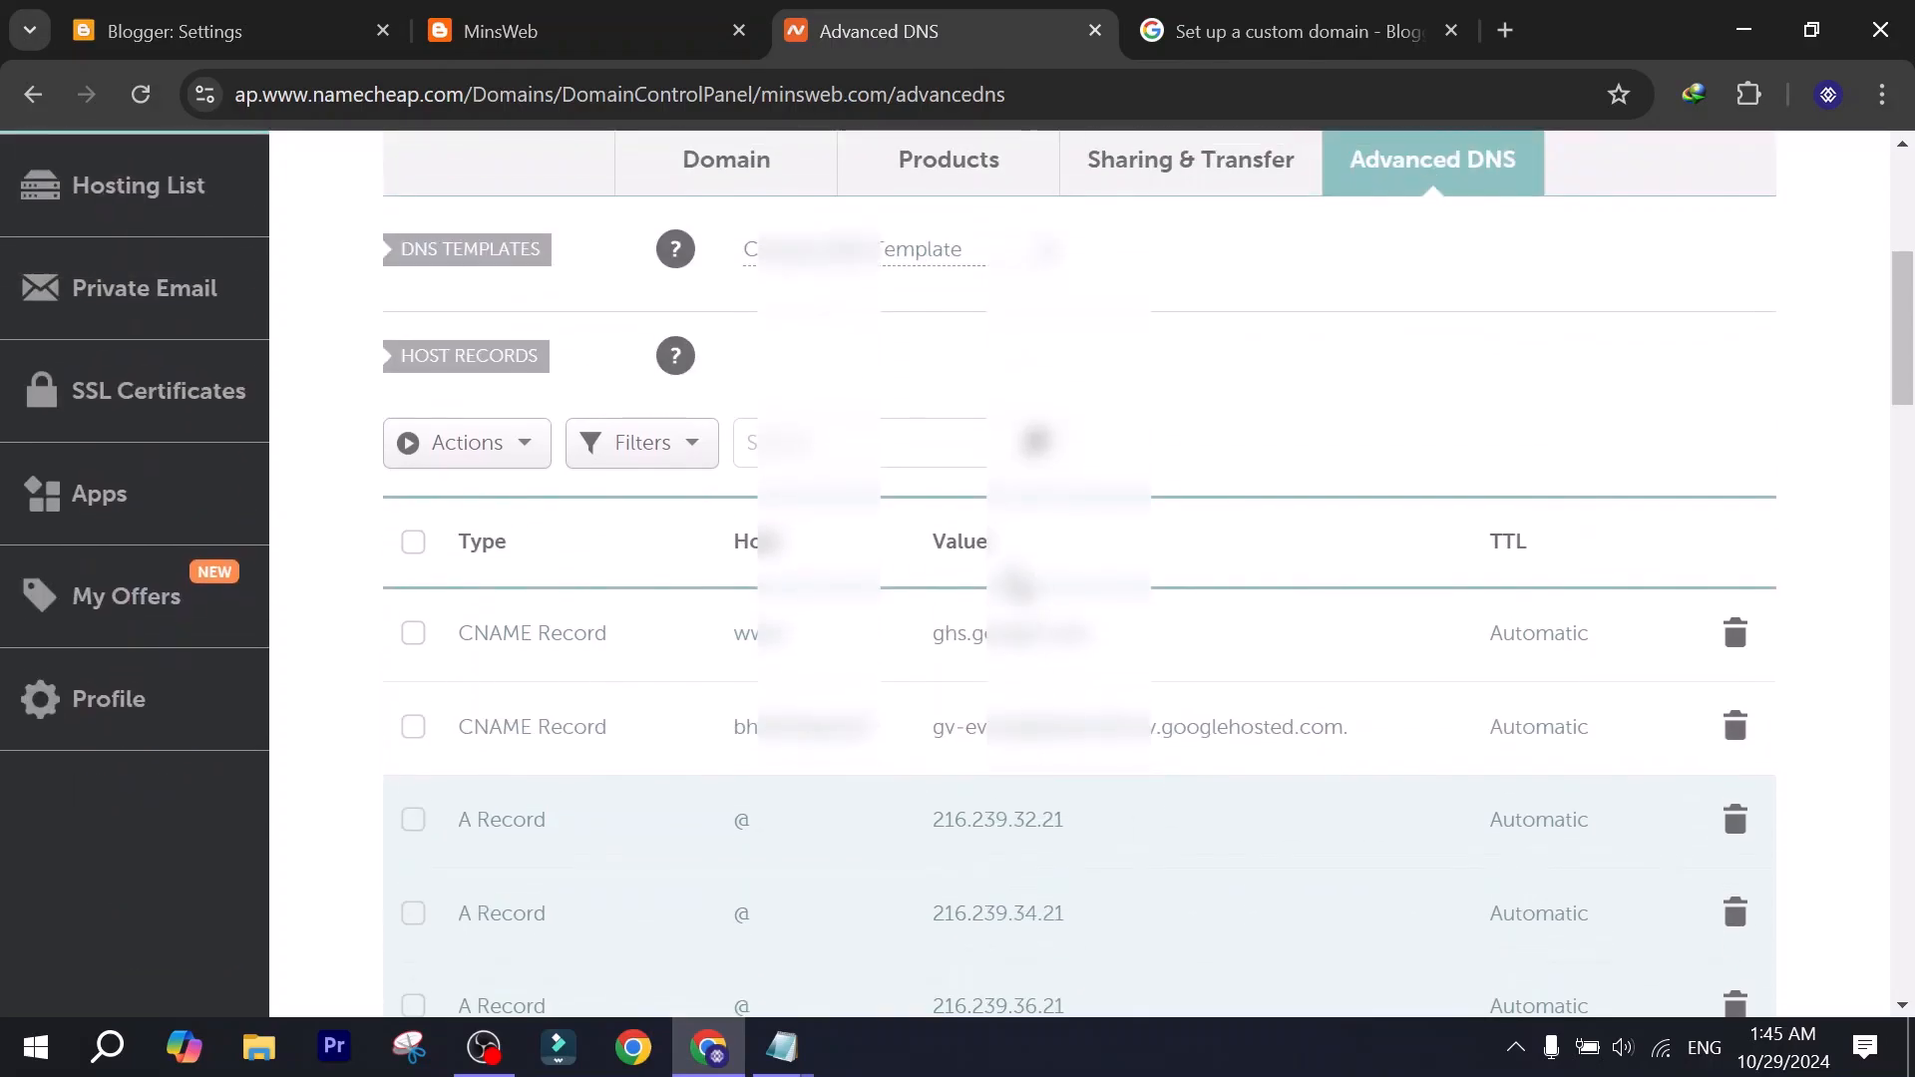
{"action": "scroll", "coordinate": [1017, 586], "scroll_direction": "down", "scroll_amount": 4}
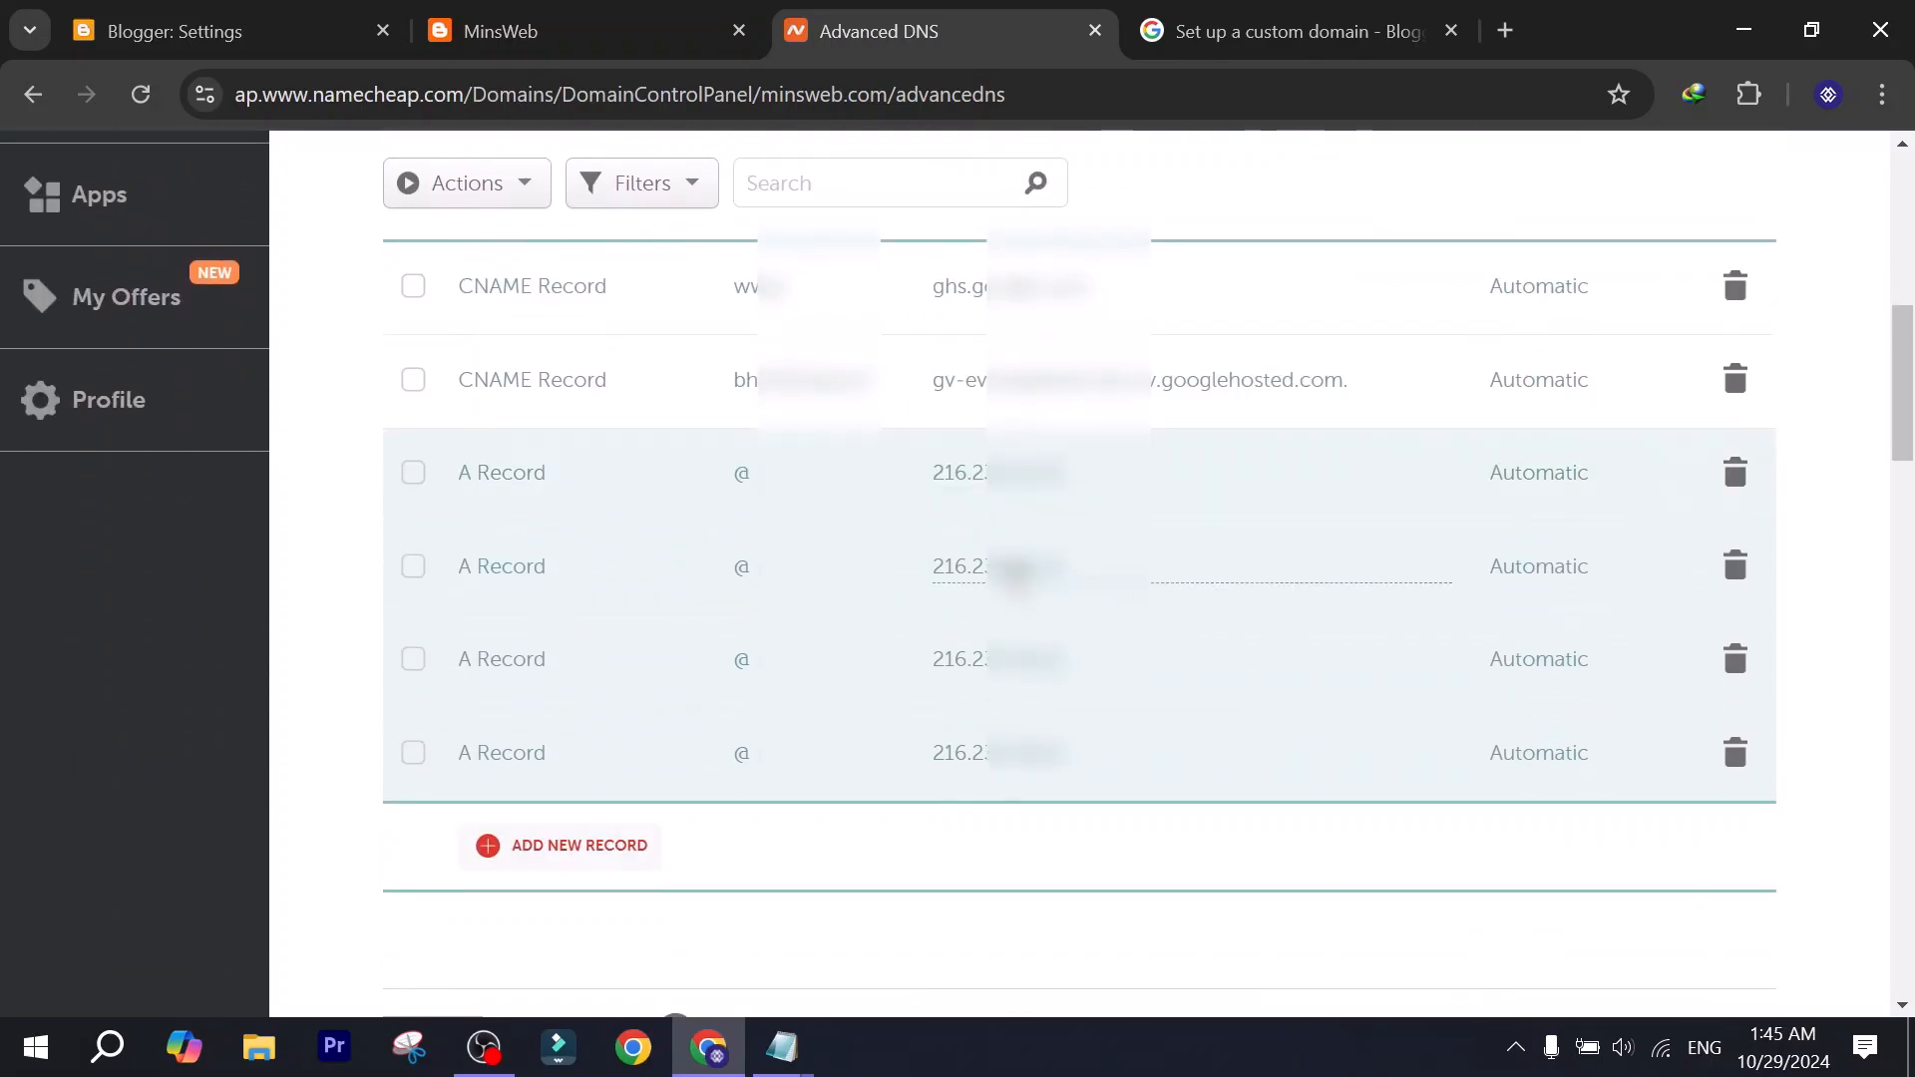
{"action": "left_click", "coordinate": [245, 15]}
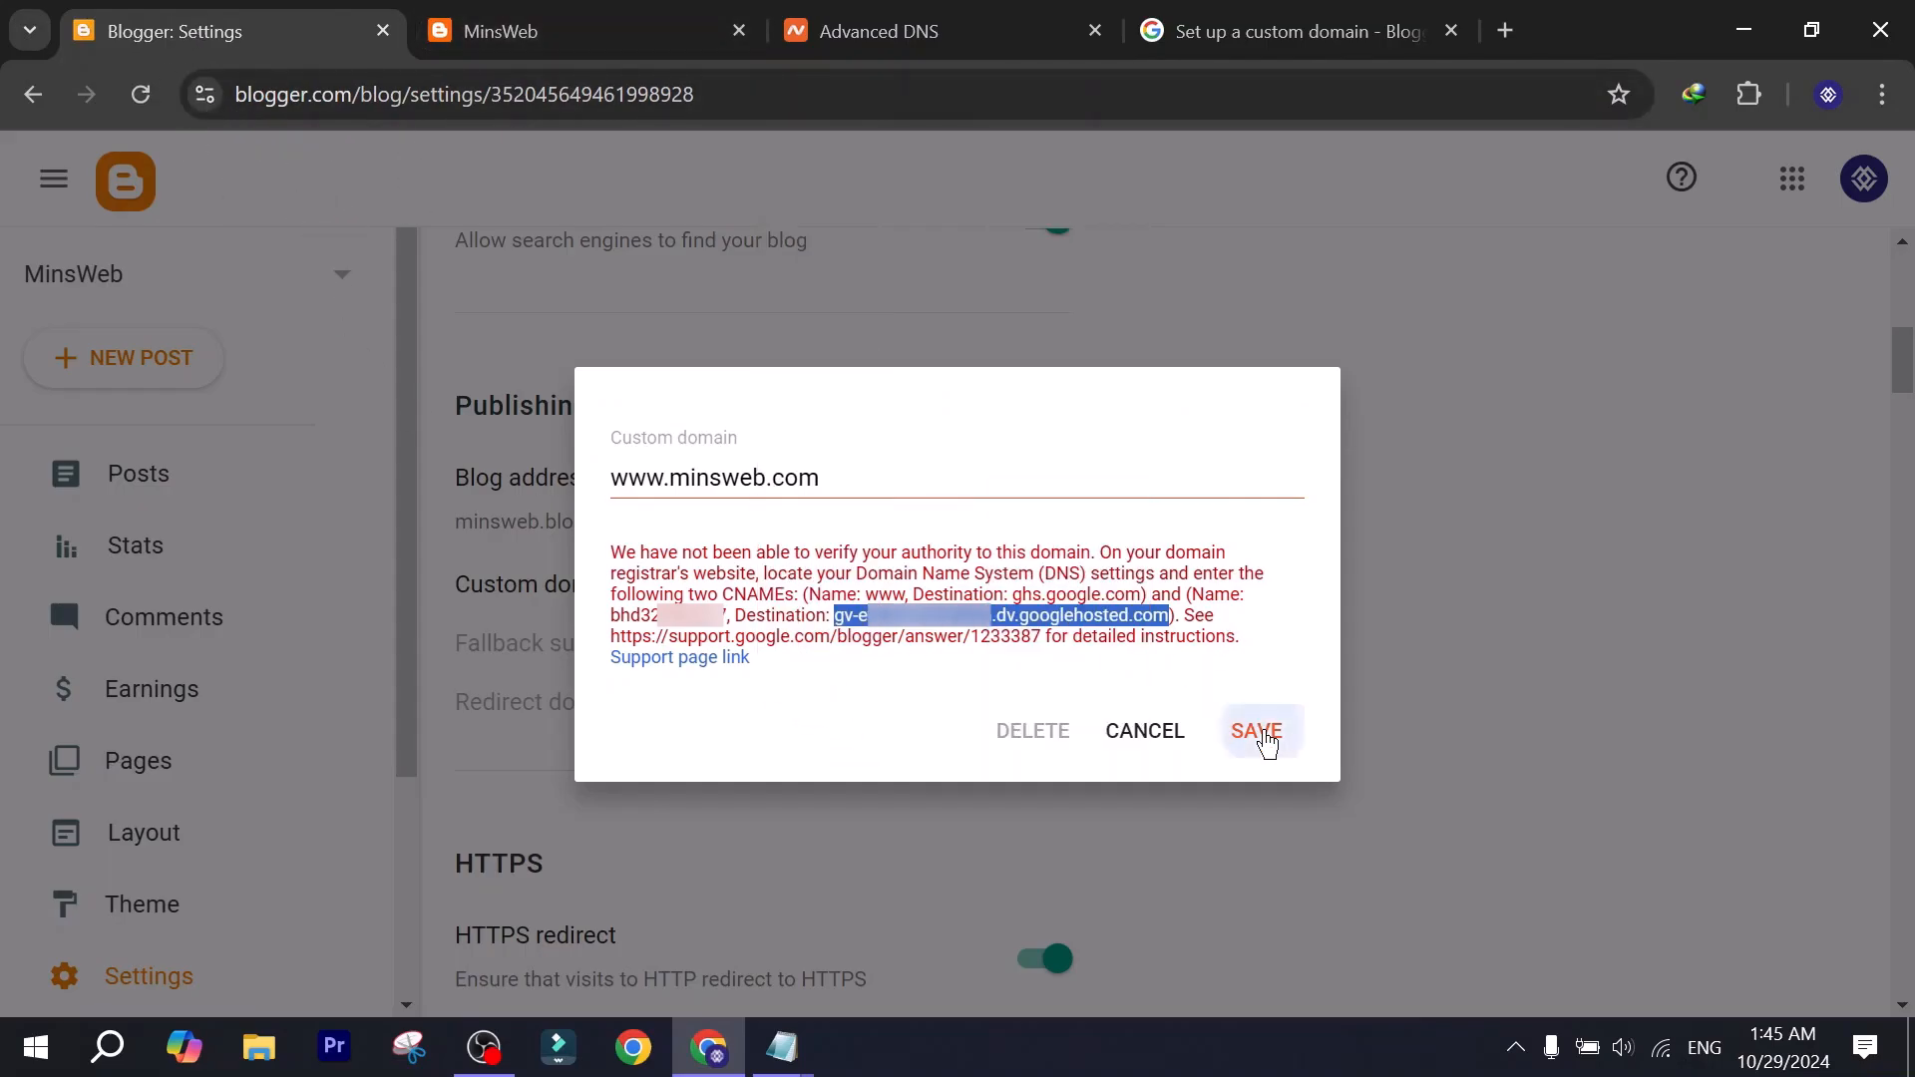
{"action": "left_click", "coordinate": [1259, 732]}
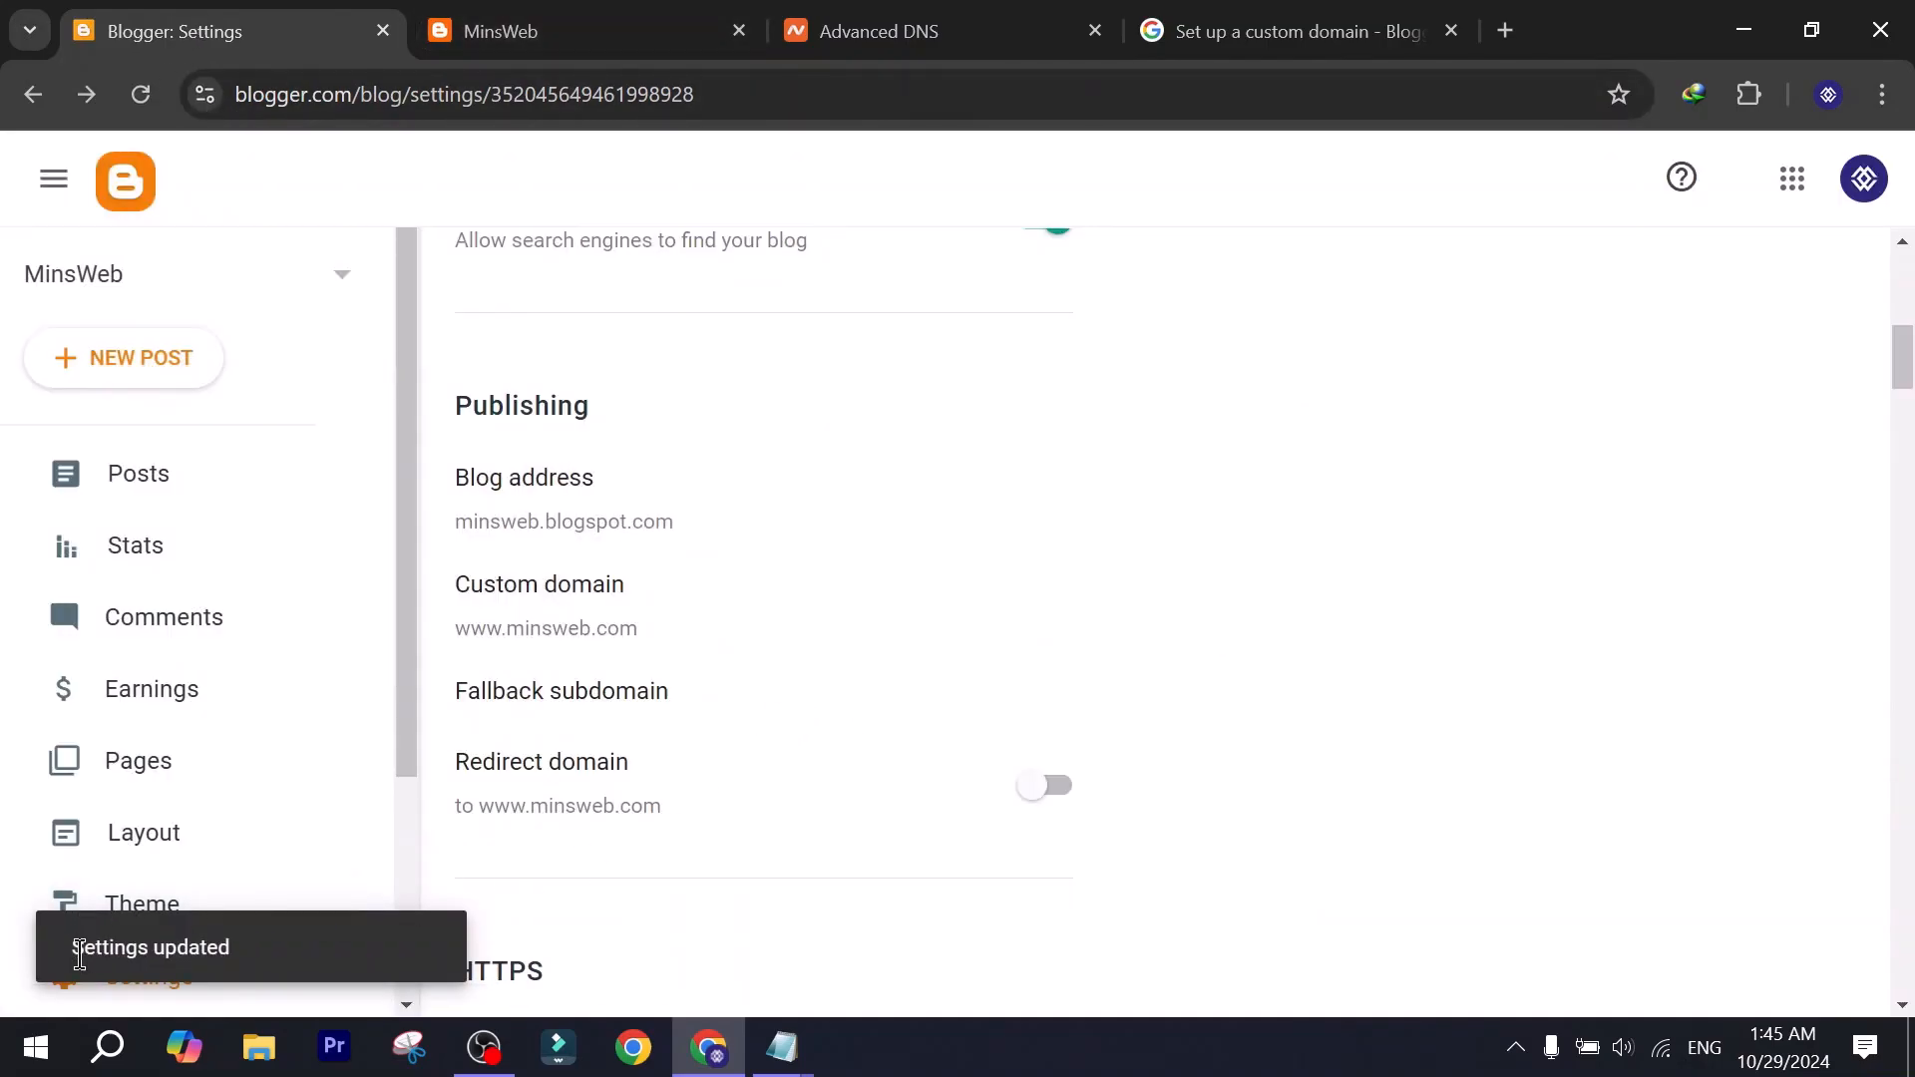
{"action": "scroll", "coordinate": [240, 927], "scroll_direction": "down", "scroll_amount": 3}
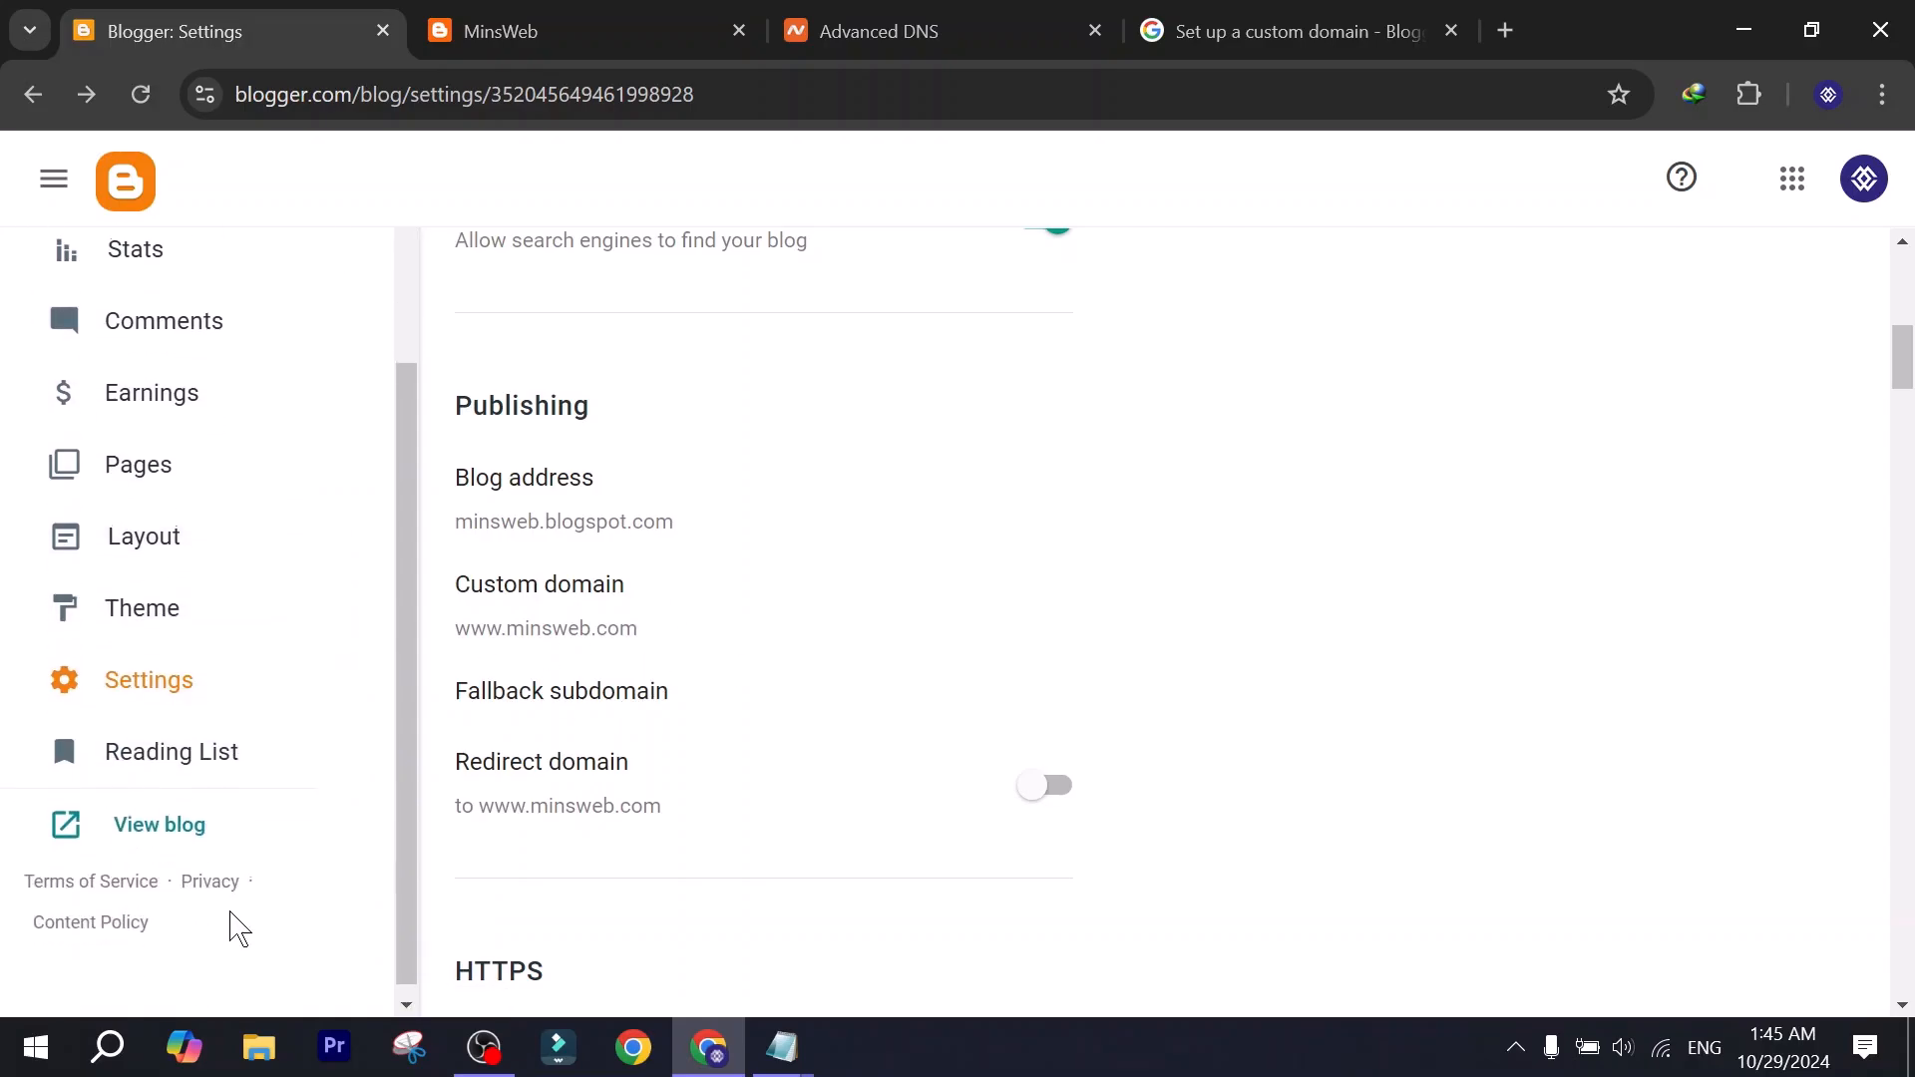
{"action": "left_click", "coordinate": [174, 832]}
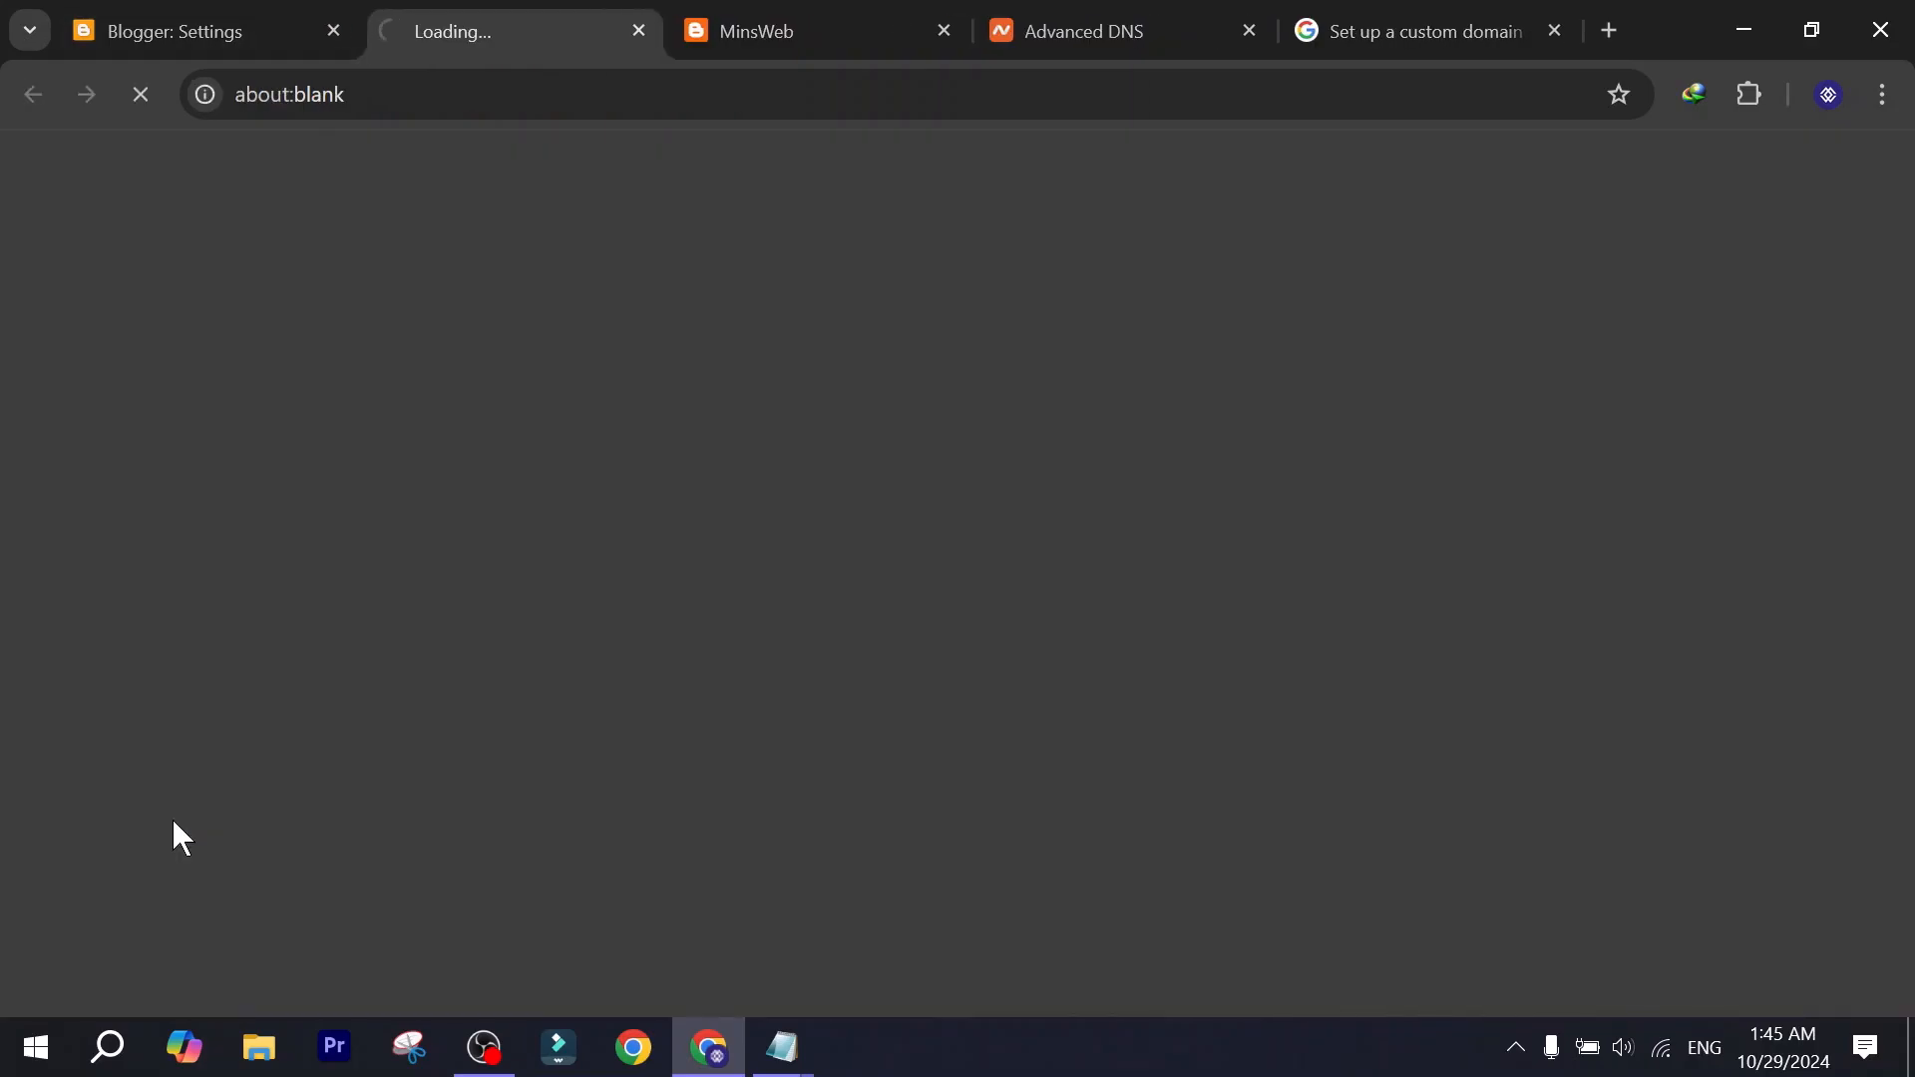
{"action": "left_click", "coordinate": [499, 94]}
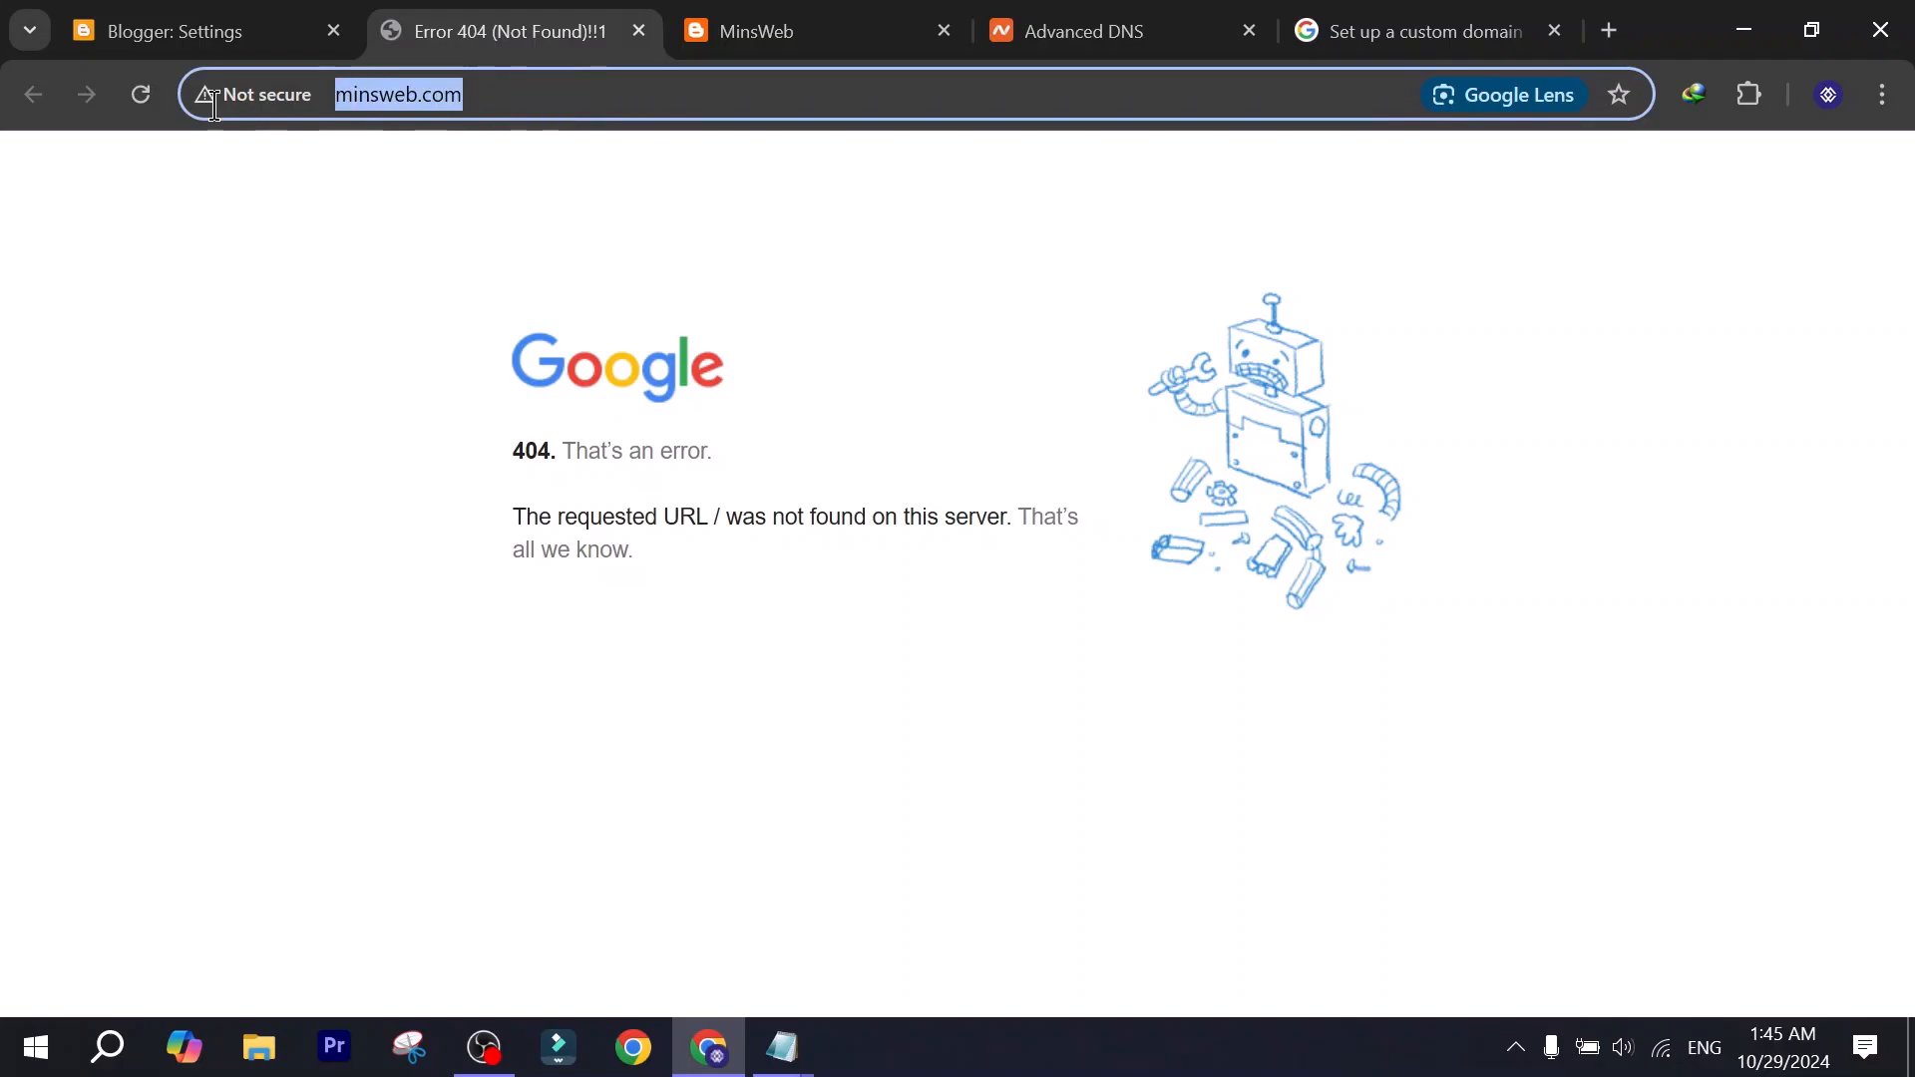
{"action": "left_click", "coordinate": [846, 562]}
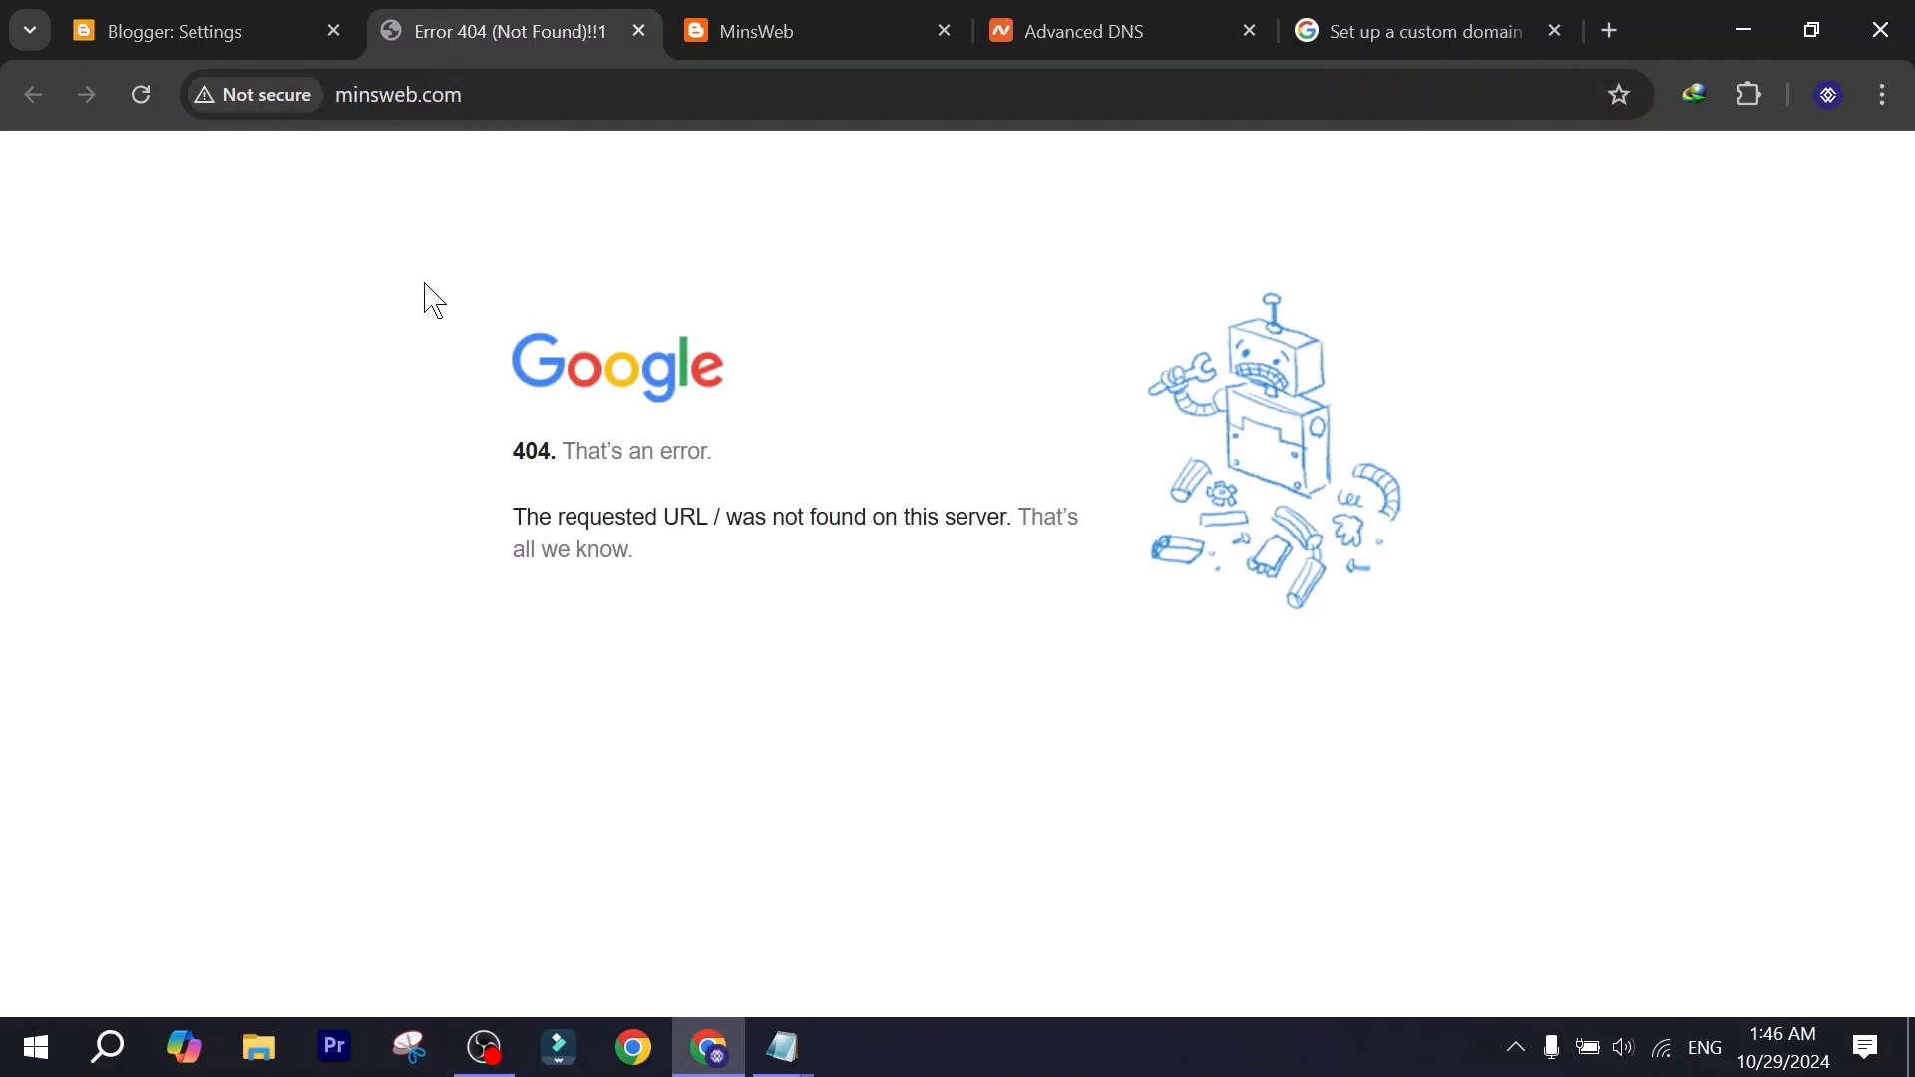
{"action": "left_click", "coordinate": [194, 25]}
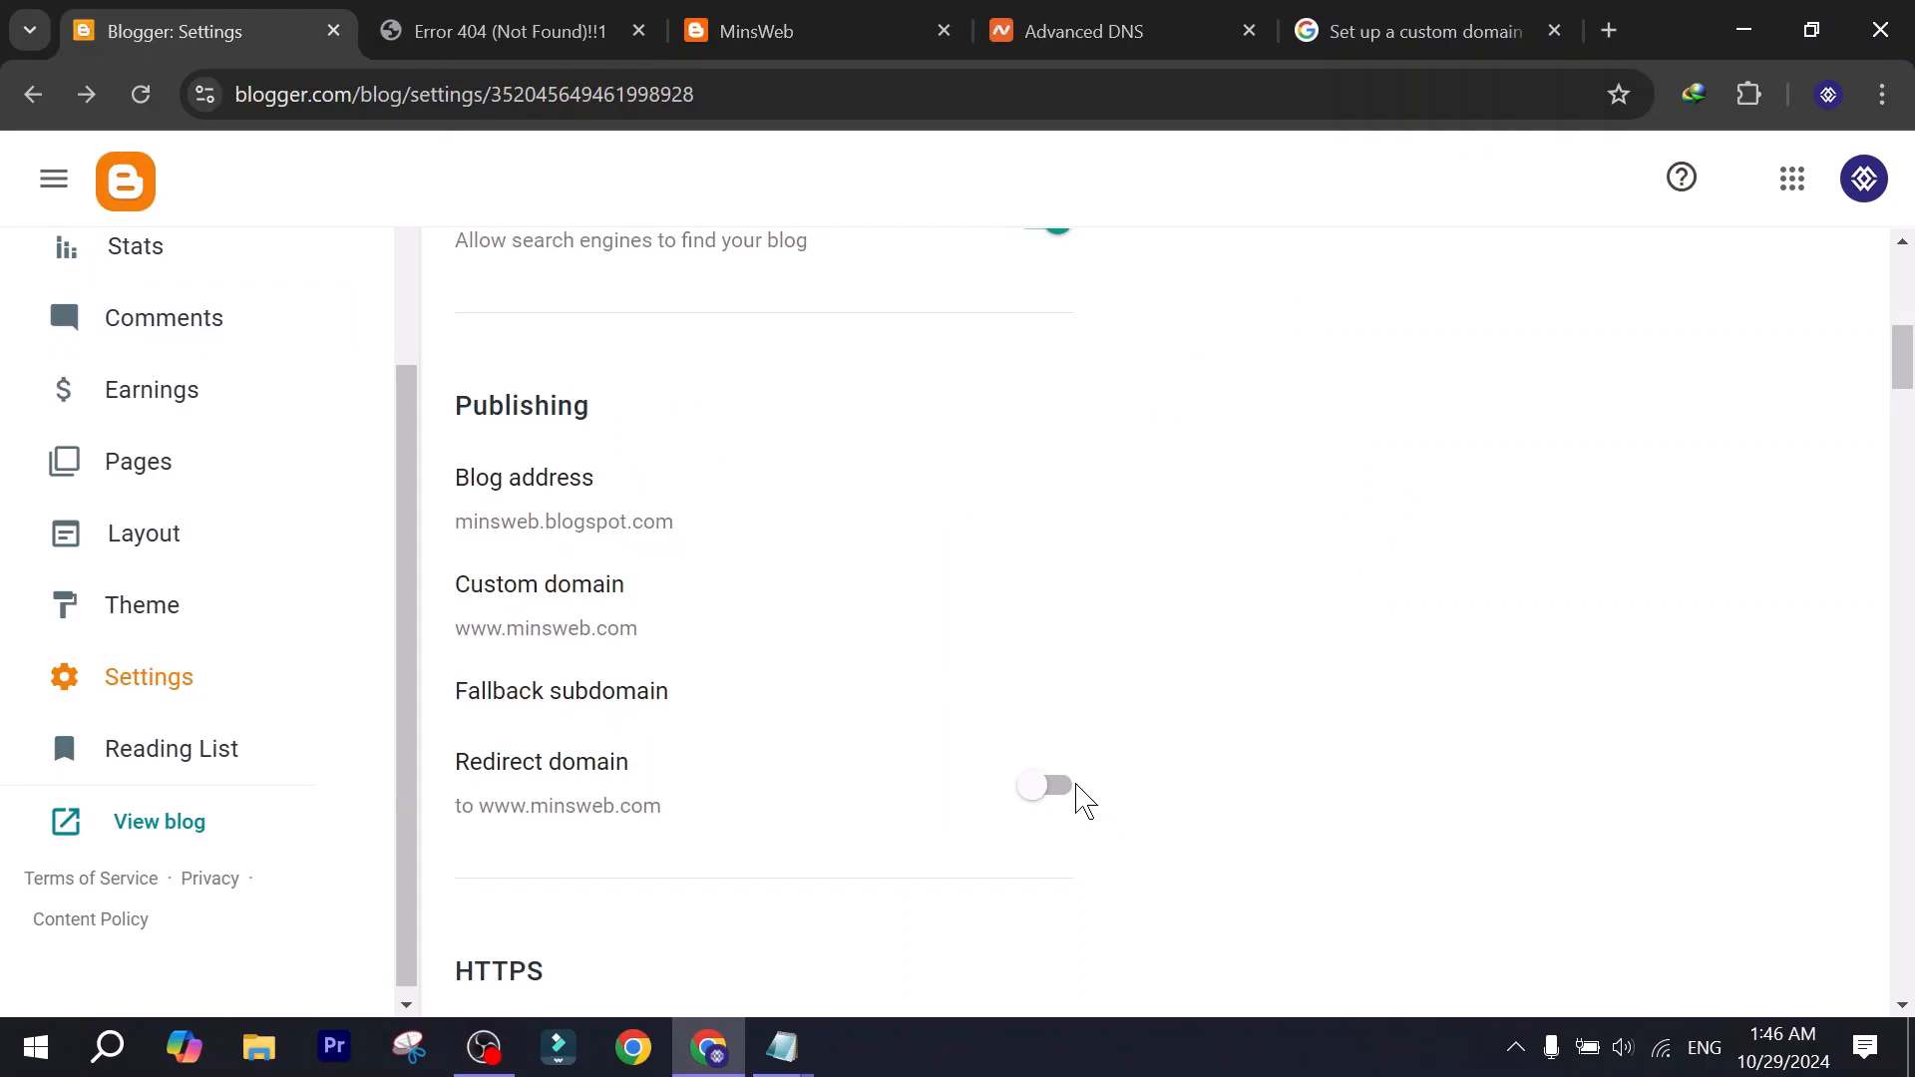
{"action": "left_click", "coordinate": [1049, 793]}
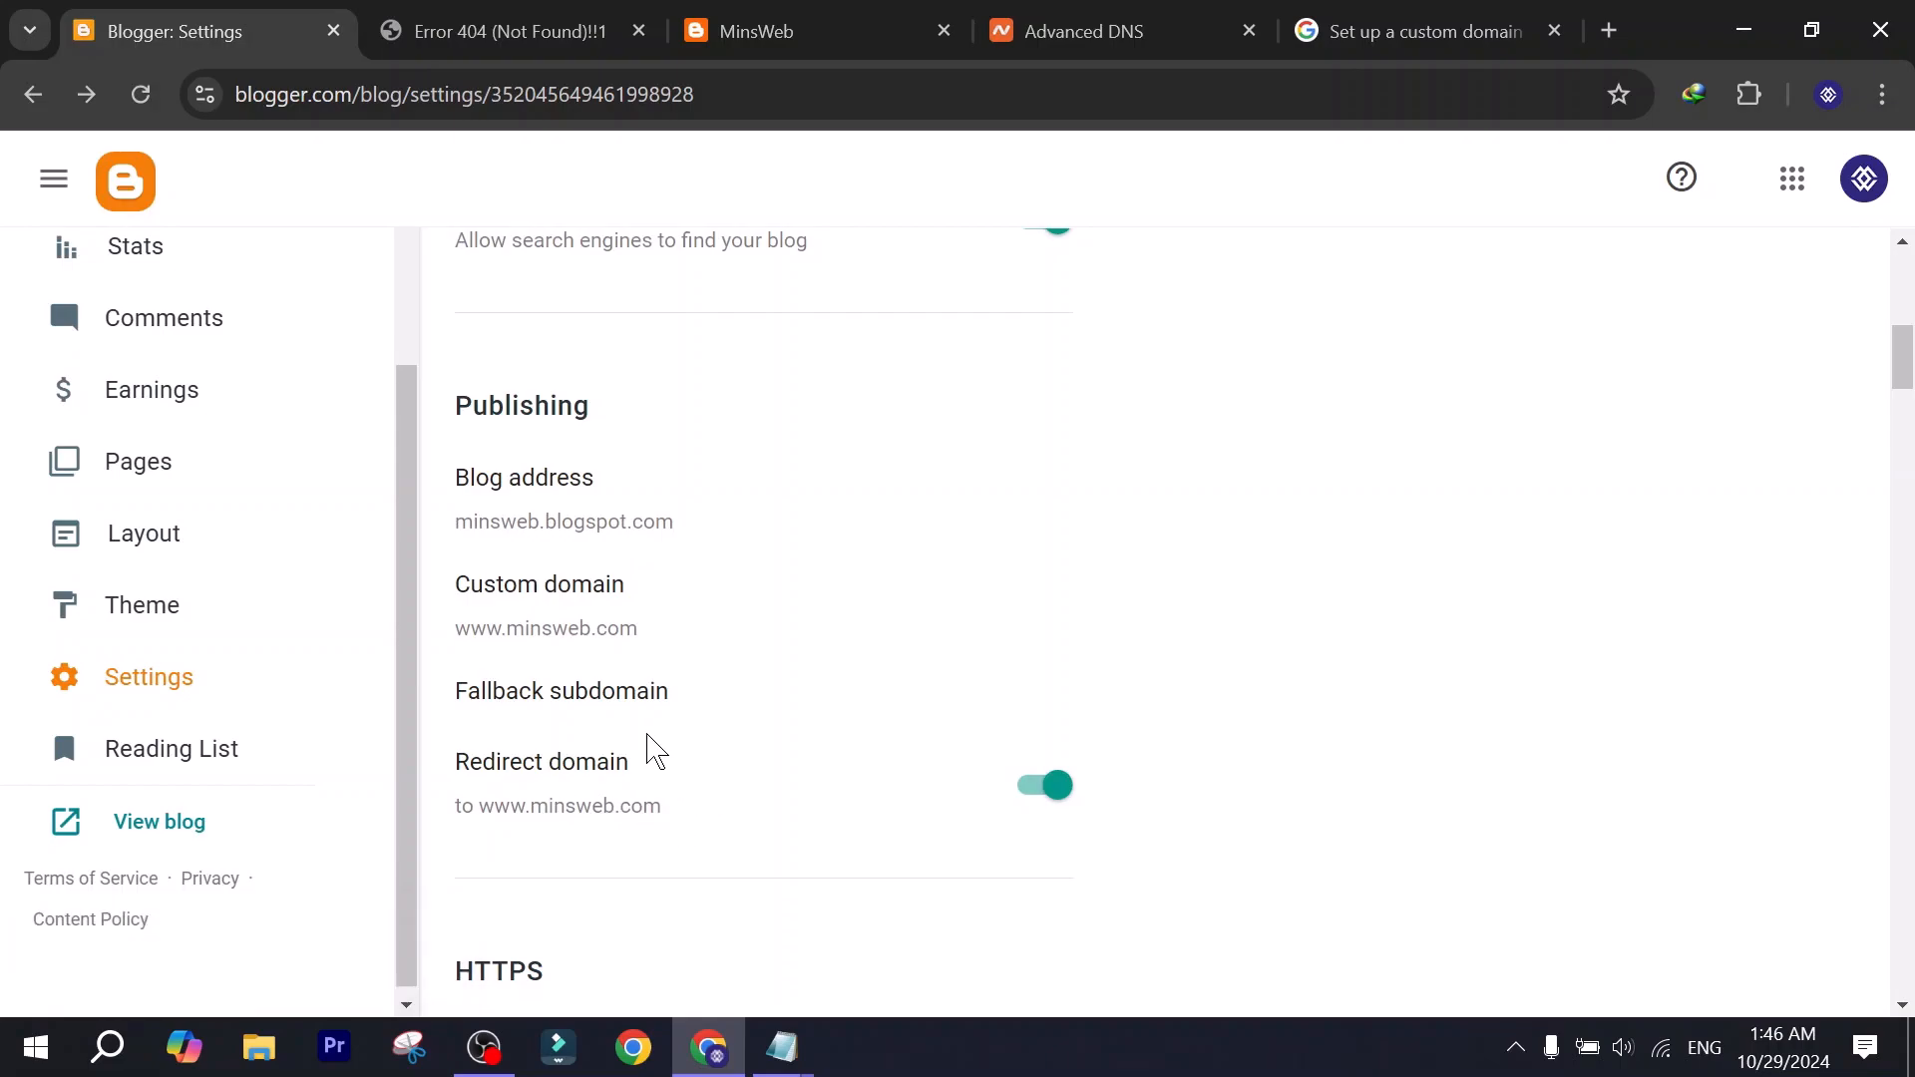
{"action": "scroll", "coordinate": [653, 750], "scroll_direction": "down", "scroll_amount": 3}
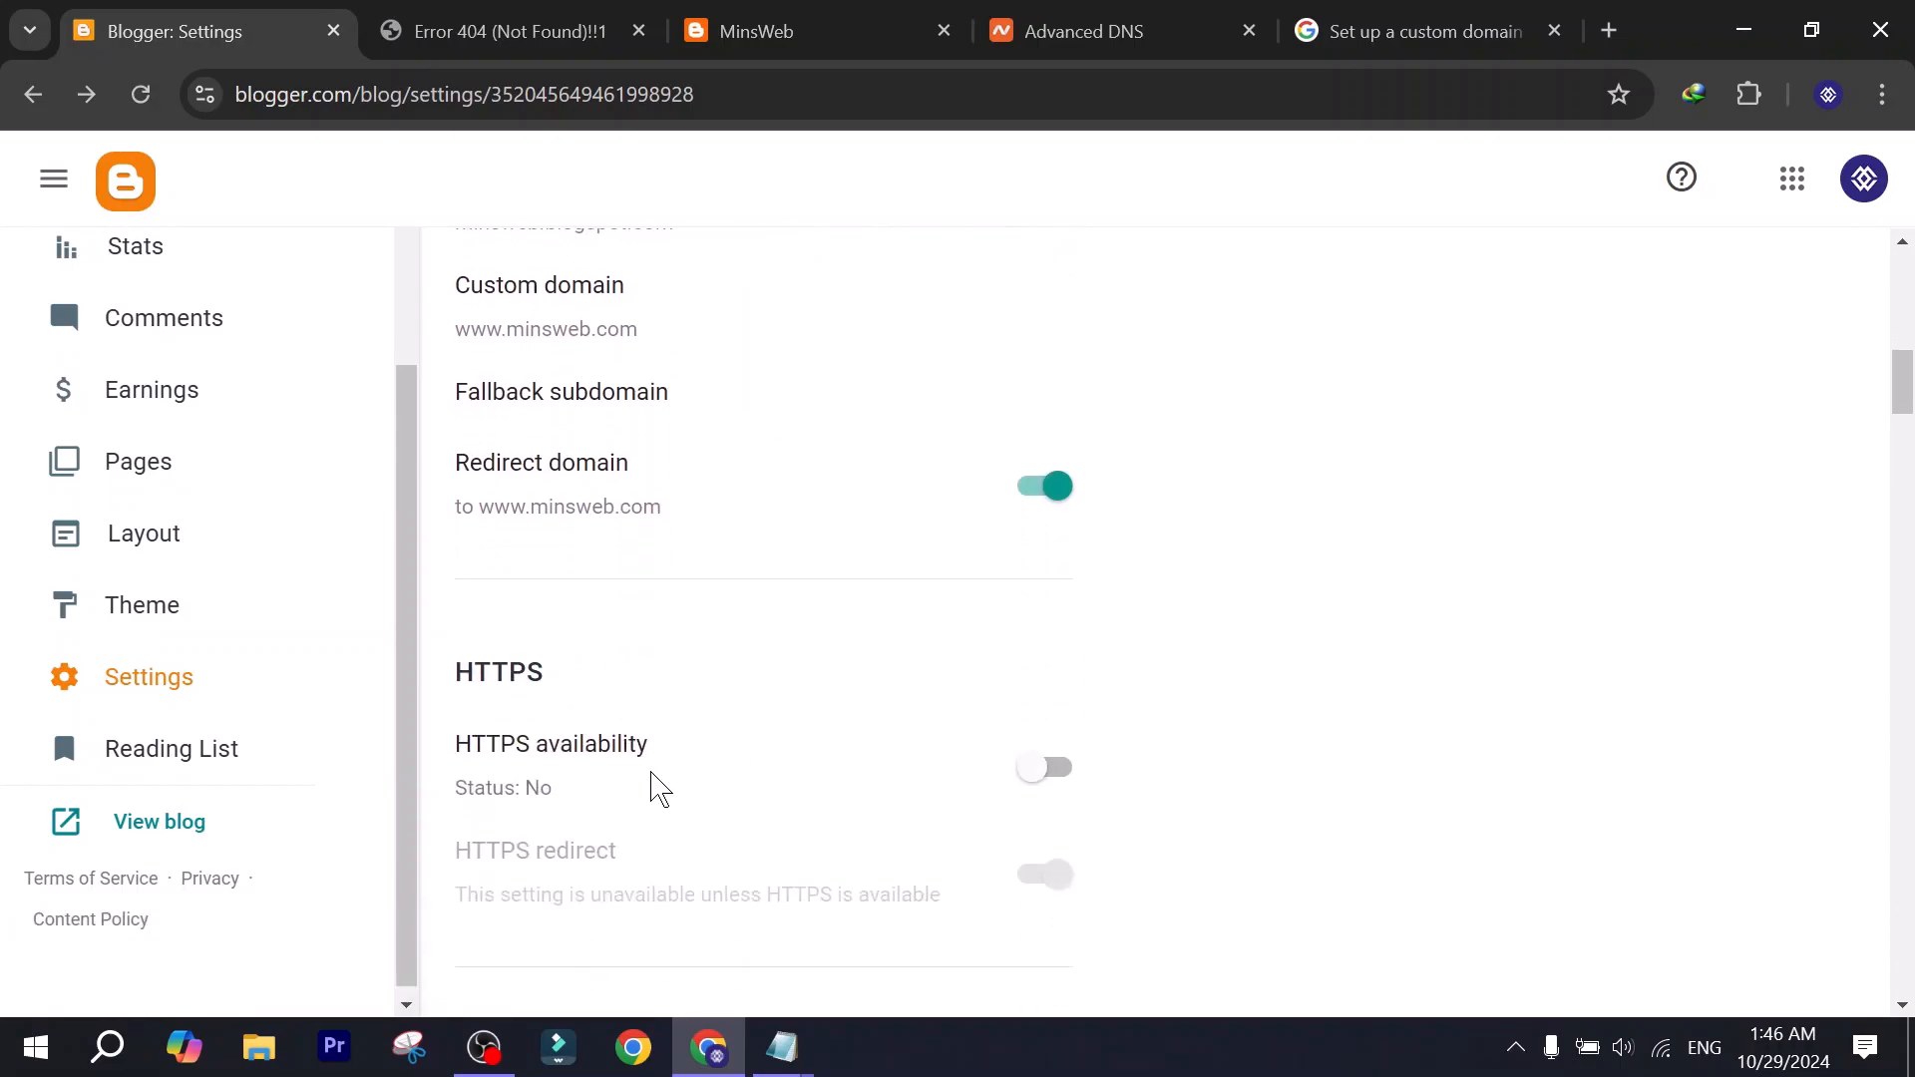
{"action": "left_click", "coordinate": [1047, 768]}
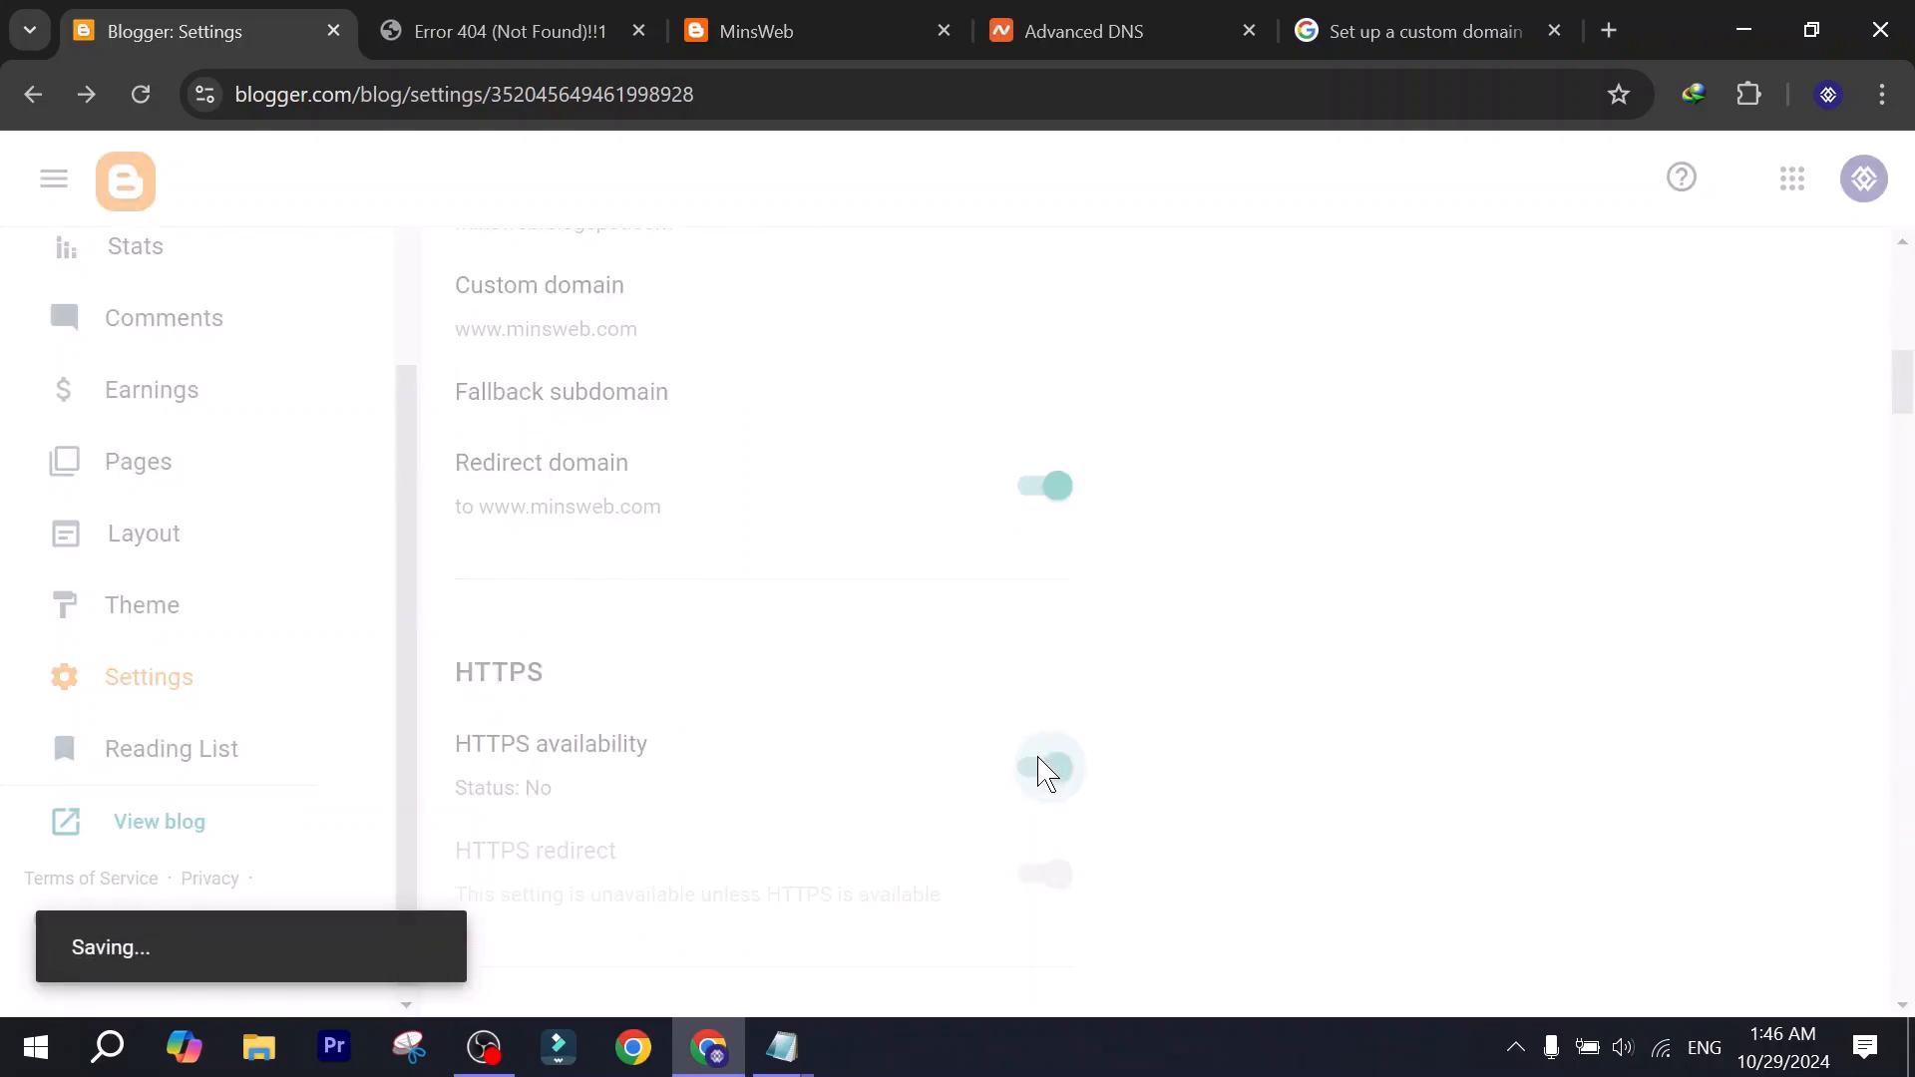
Turn on HTTPS redirect in Blogger's settings and go to the open minsweb.com page.
{"action": "scroll", "coordinate": [813, 698], "scroll_direction": "down", "scroll_amount": 3}
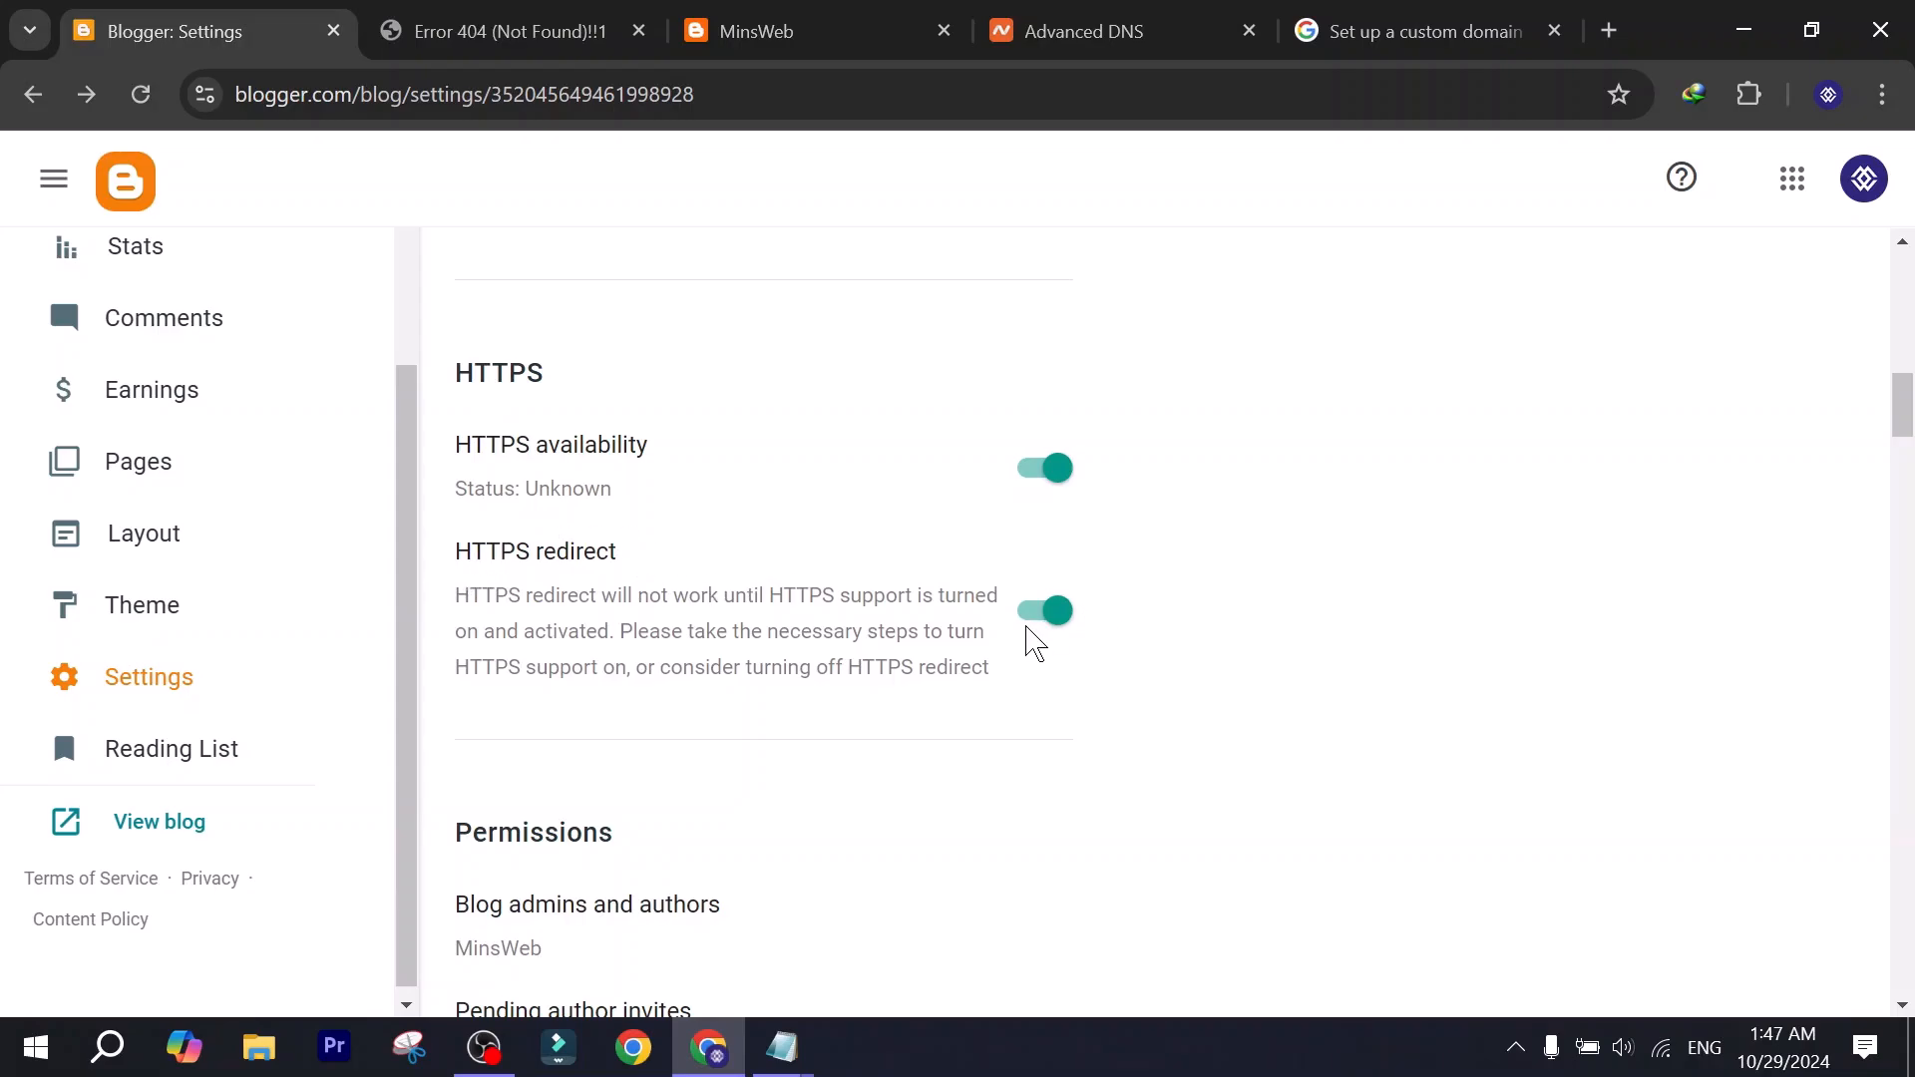
{"action": "scroll", "coordinate": [628, 664], "scroll_direction": "up", "scroll_amount": 8}
{"action": "scroll", "coordinate": [628, 663], "scroll_direction": "down", "scroll_amount": 4}
{"action": "scroll", "coordinate": [638, 663], "scroll_direction": "down", "scroll_amount": 9}
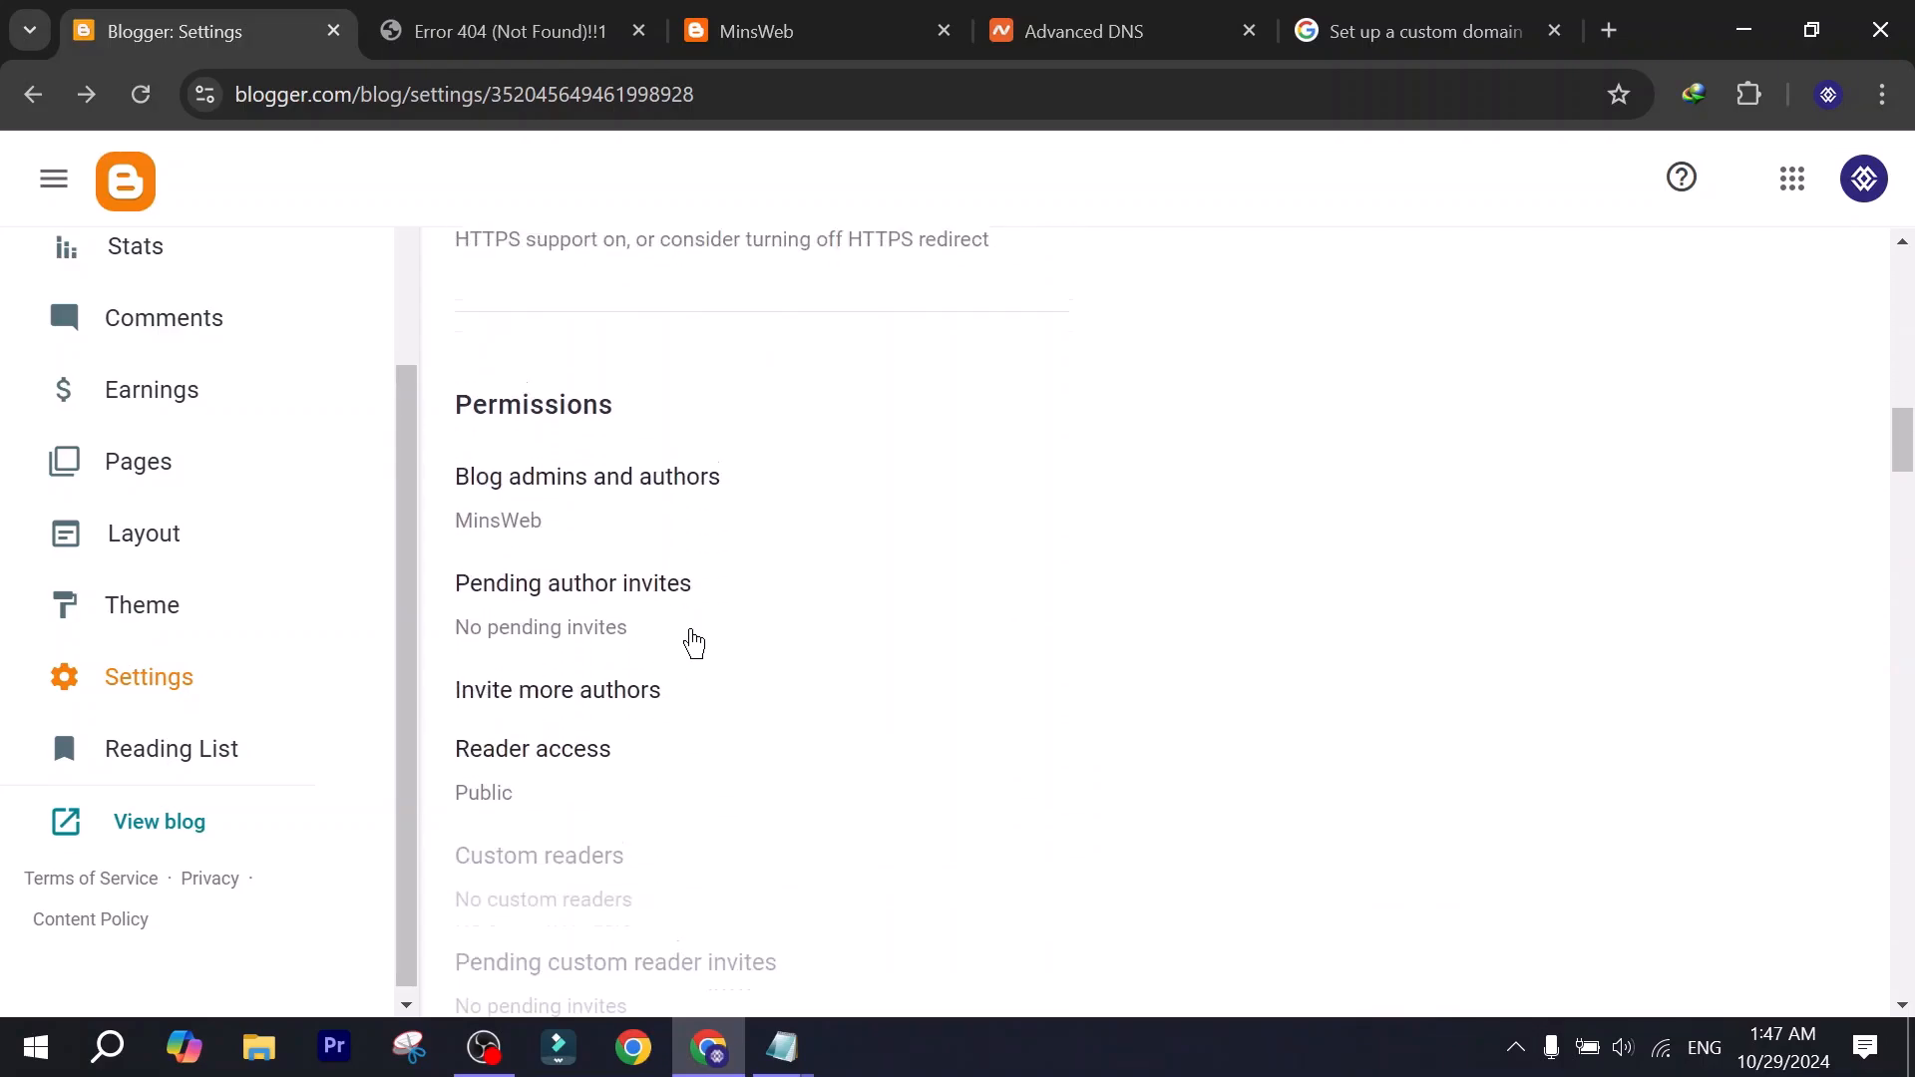
{"action": "key", "text": "ctrl+Tab"}
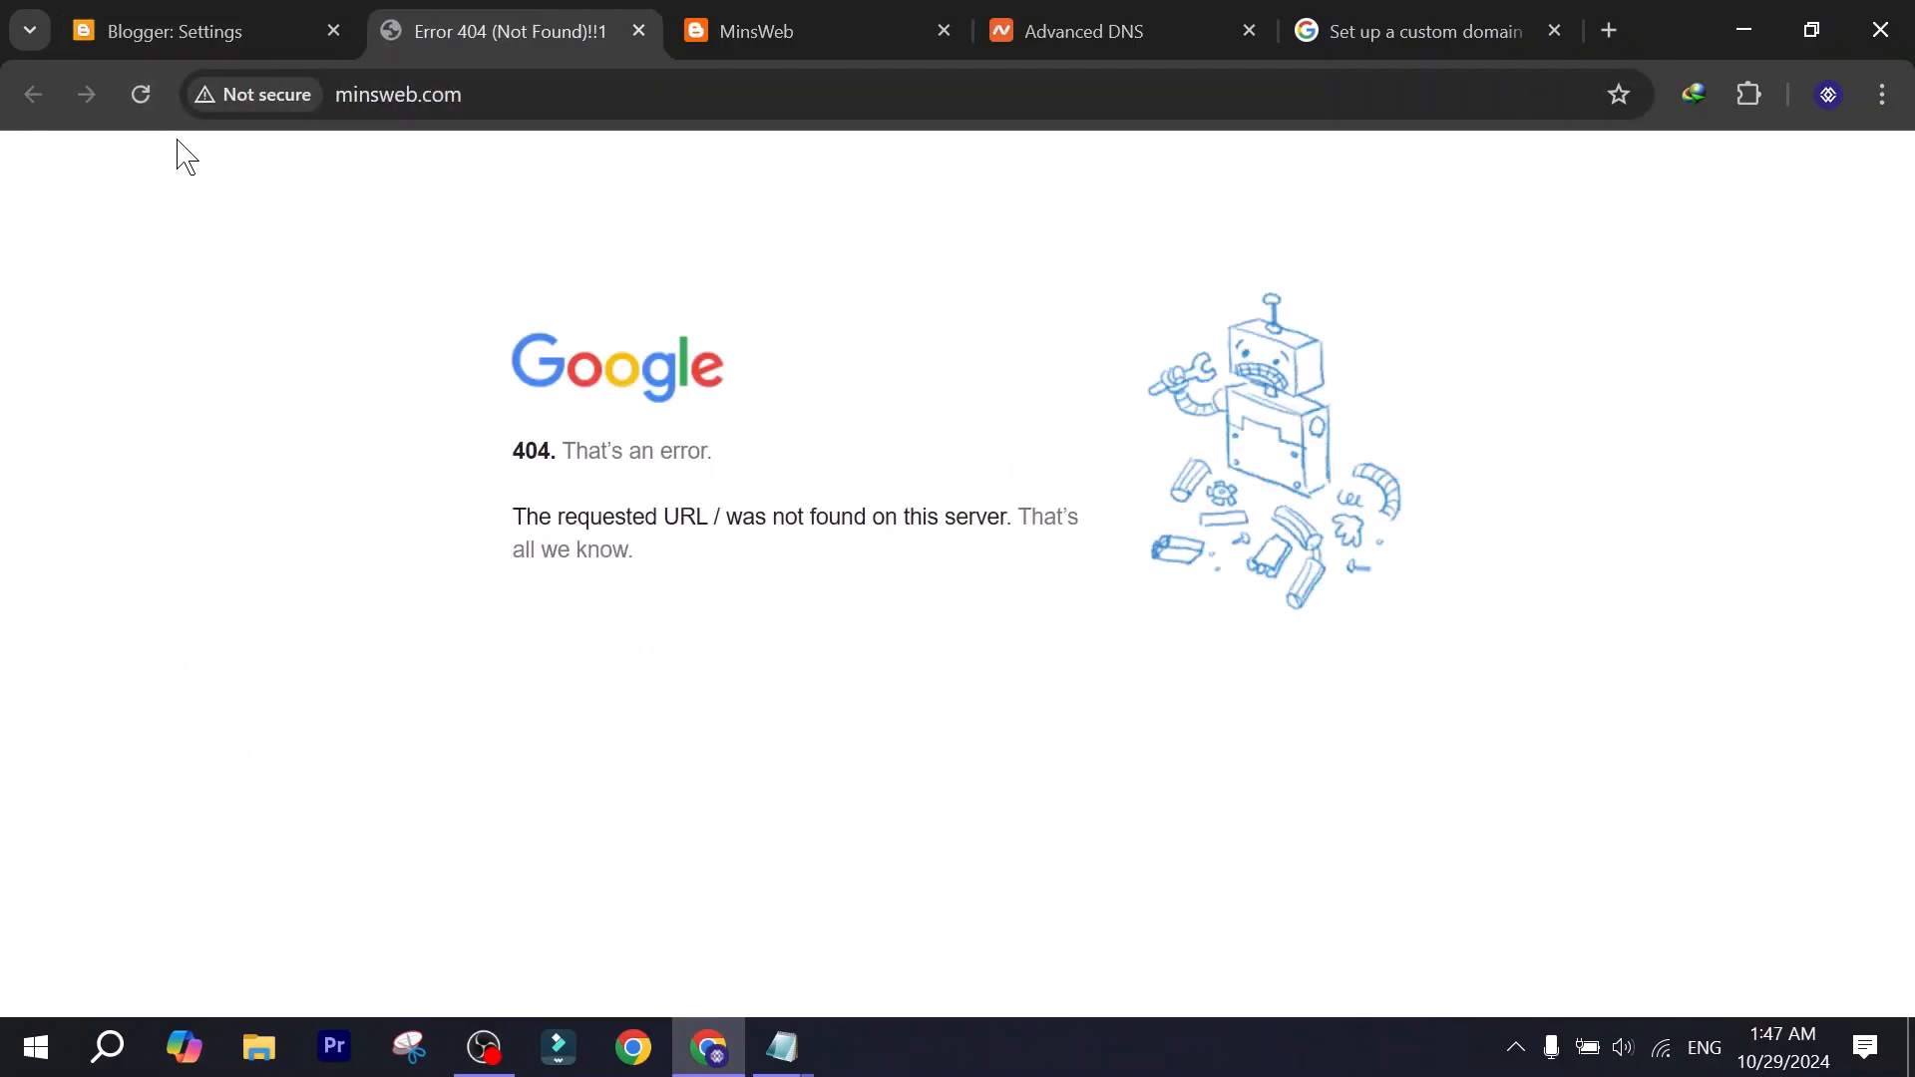
{"action": "left_click", "coordinate": [726, 92]}
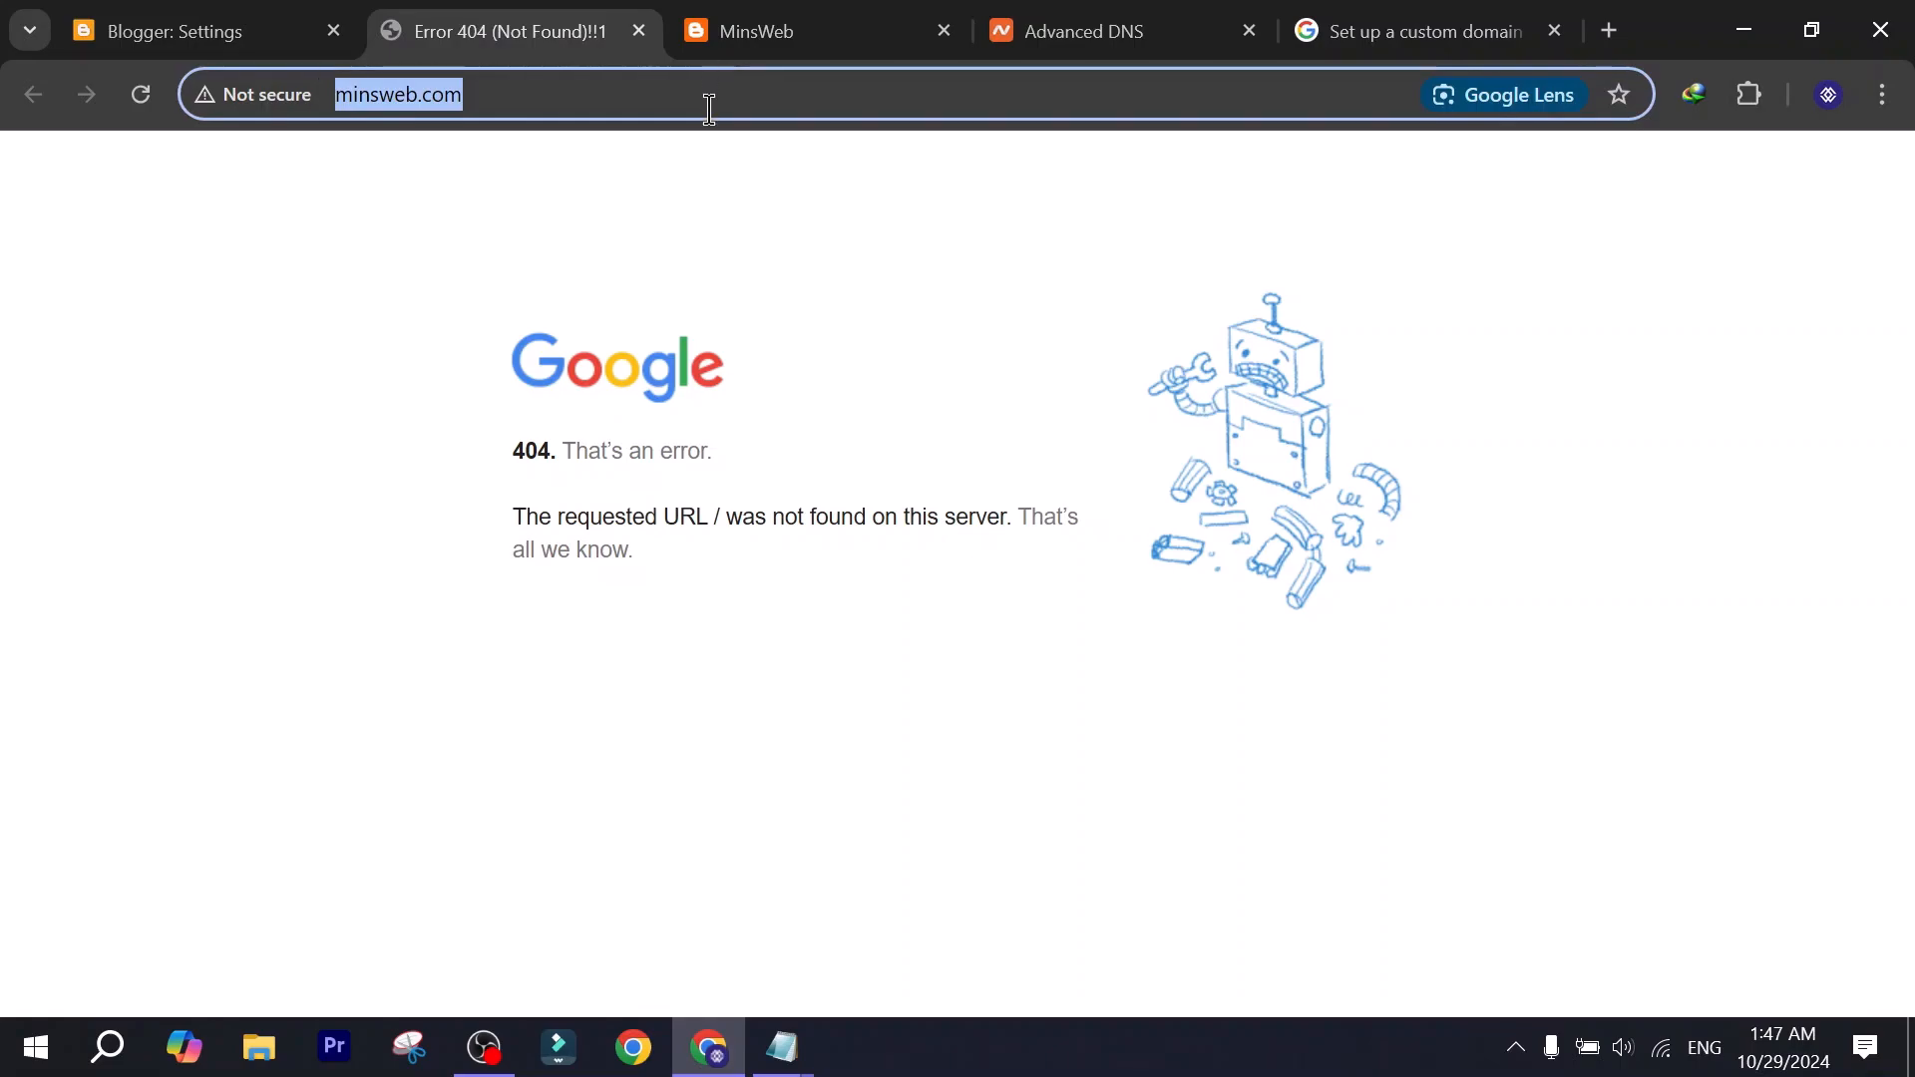
{"action": "key", "text": "ctrl+v"}
{"action": "left_click_drag", "start_coordinate": [696, 91], "coordinate": [114, 91]}
{"action": "left_click", "coordinate": [670, 100]}
{"action": "left_click_drag", "start_coordinate": [340, 97], "coordinate": [576, 120]}
{"action": "key", "text": "Return"}
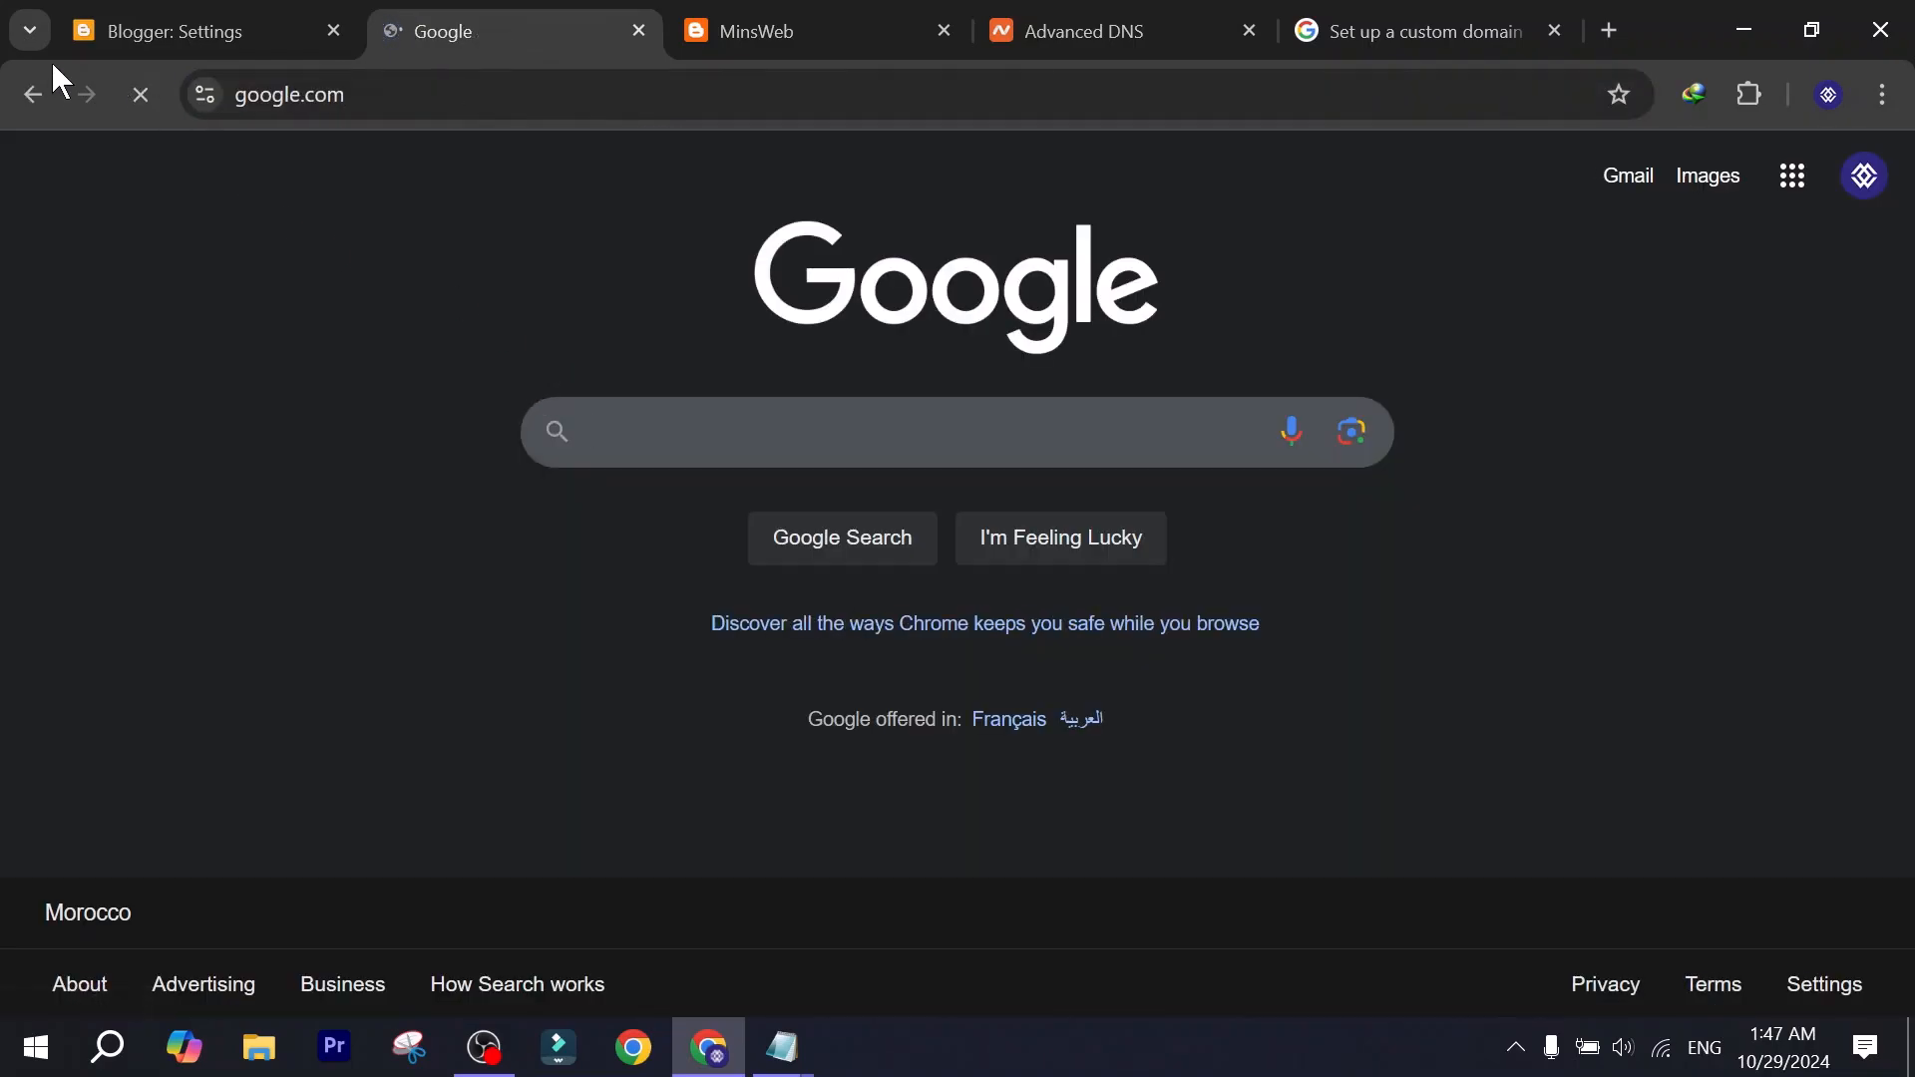
{"action": "left_click", "coordinate": [32, 94]}
{"action": "left_click", "coordinate": [496, 92]}
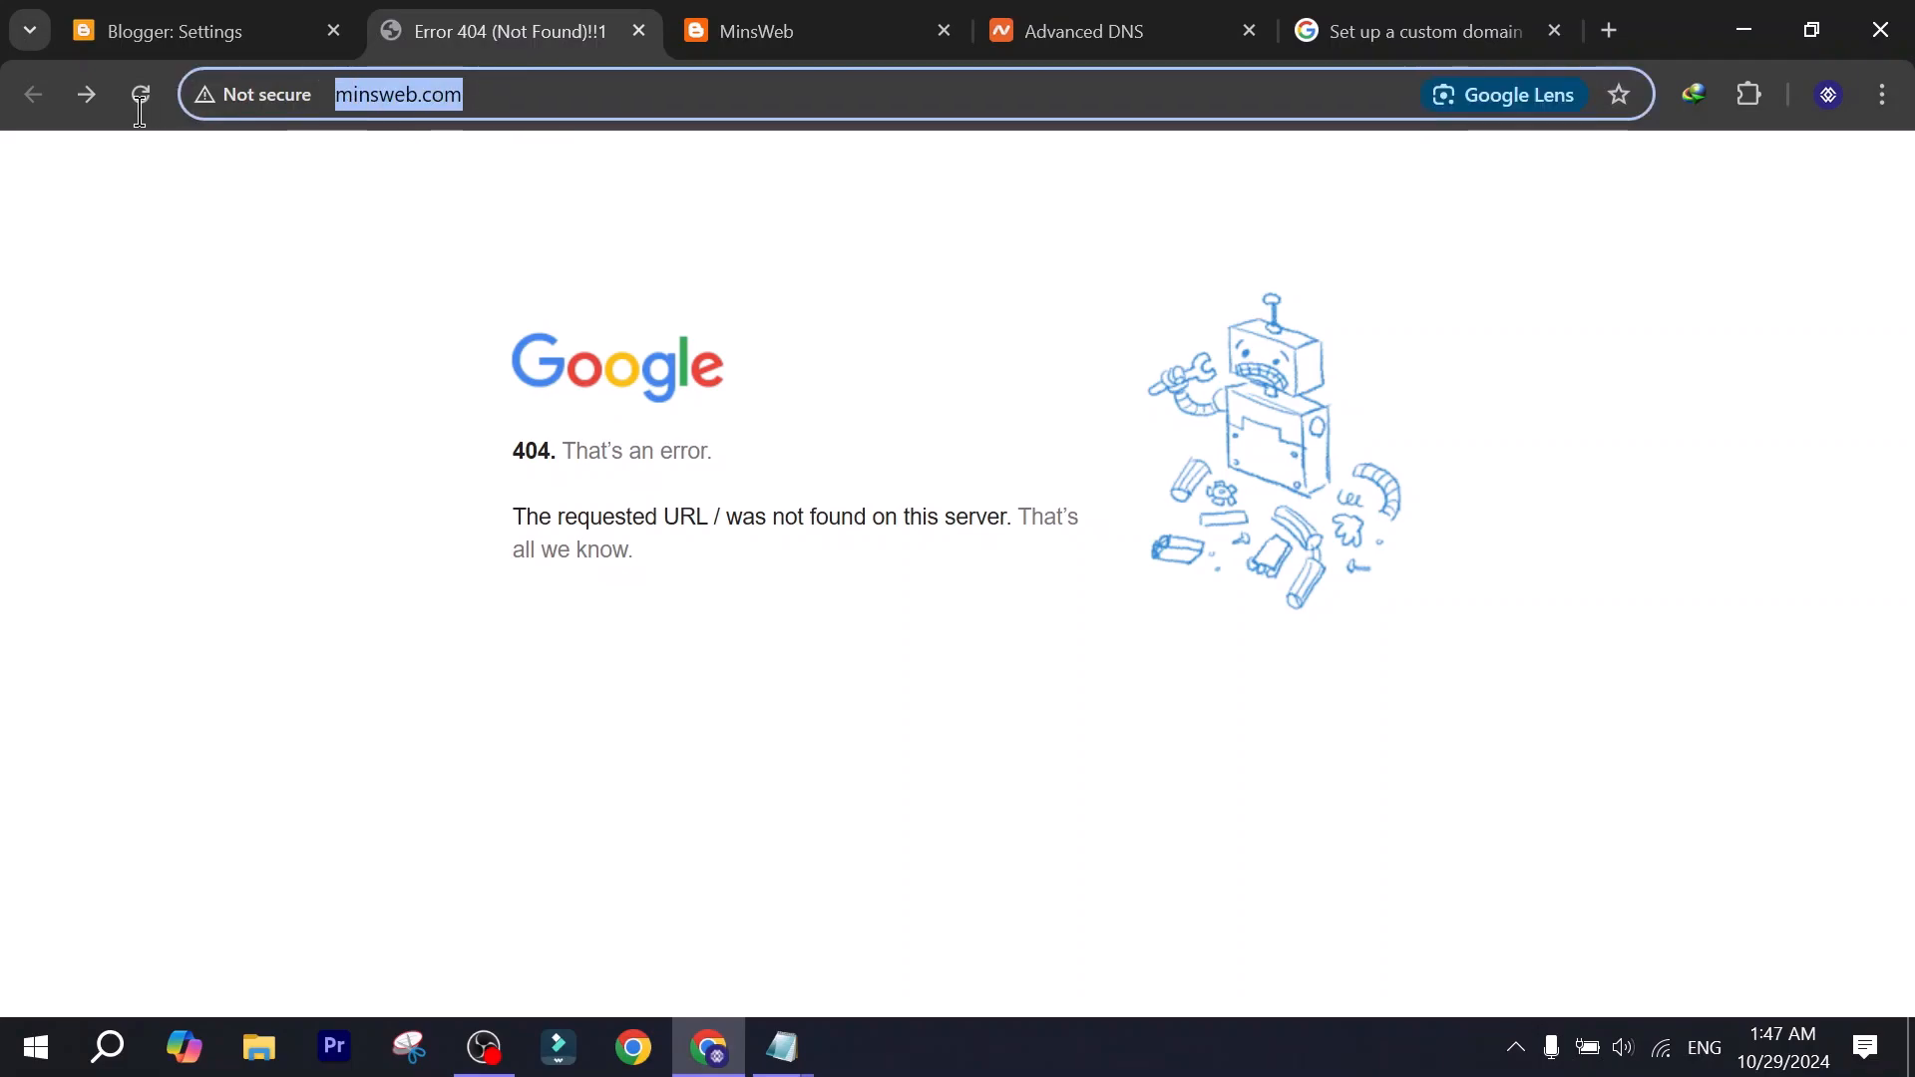
{"action": "left_click", "coordinate": [330, 317]}
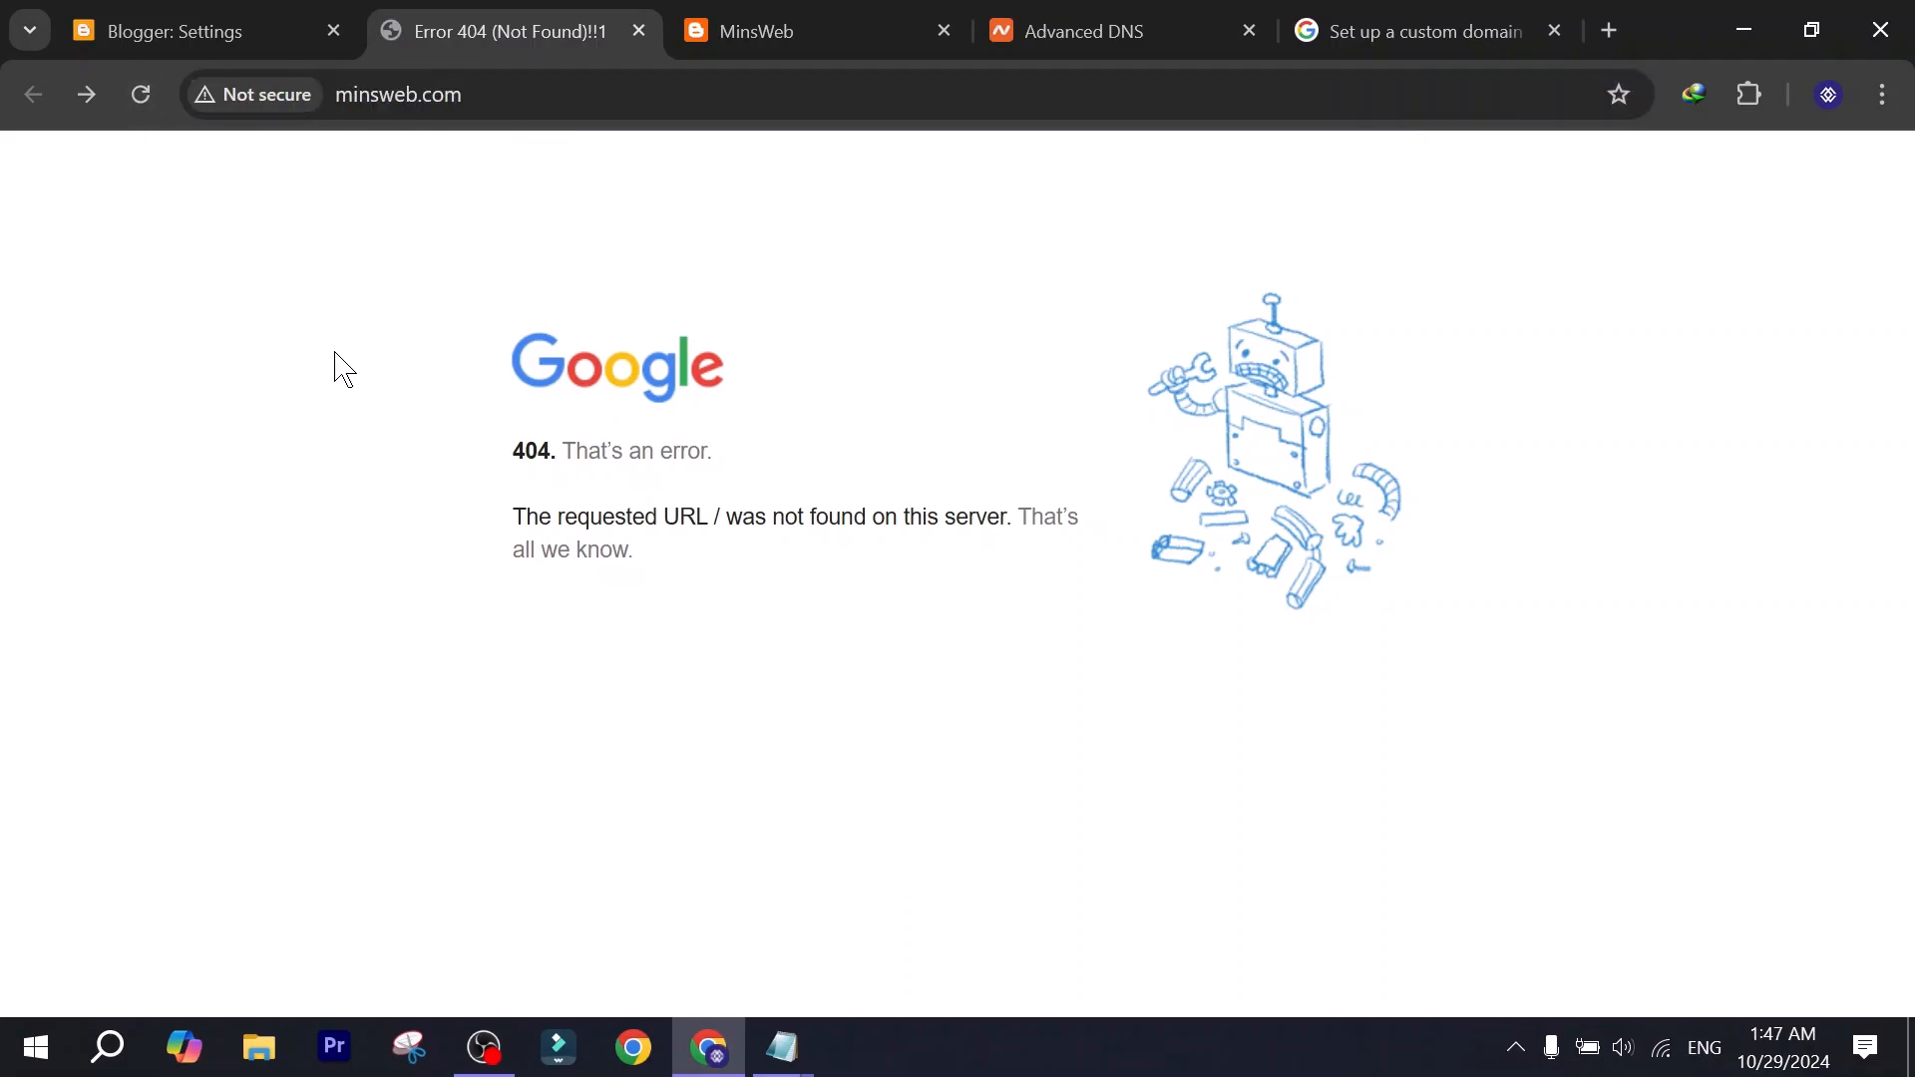
Test the minsweb.com address in an incognito window, continuing past the insecure-site warning, and close that window.
{"action": "left_click", "coordinate": [576, 92]}
{"action": "key", "text": "ctrl+c"}
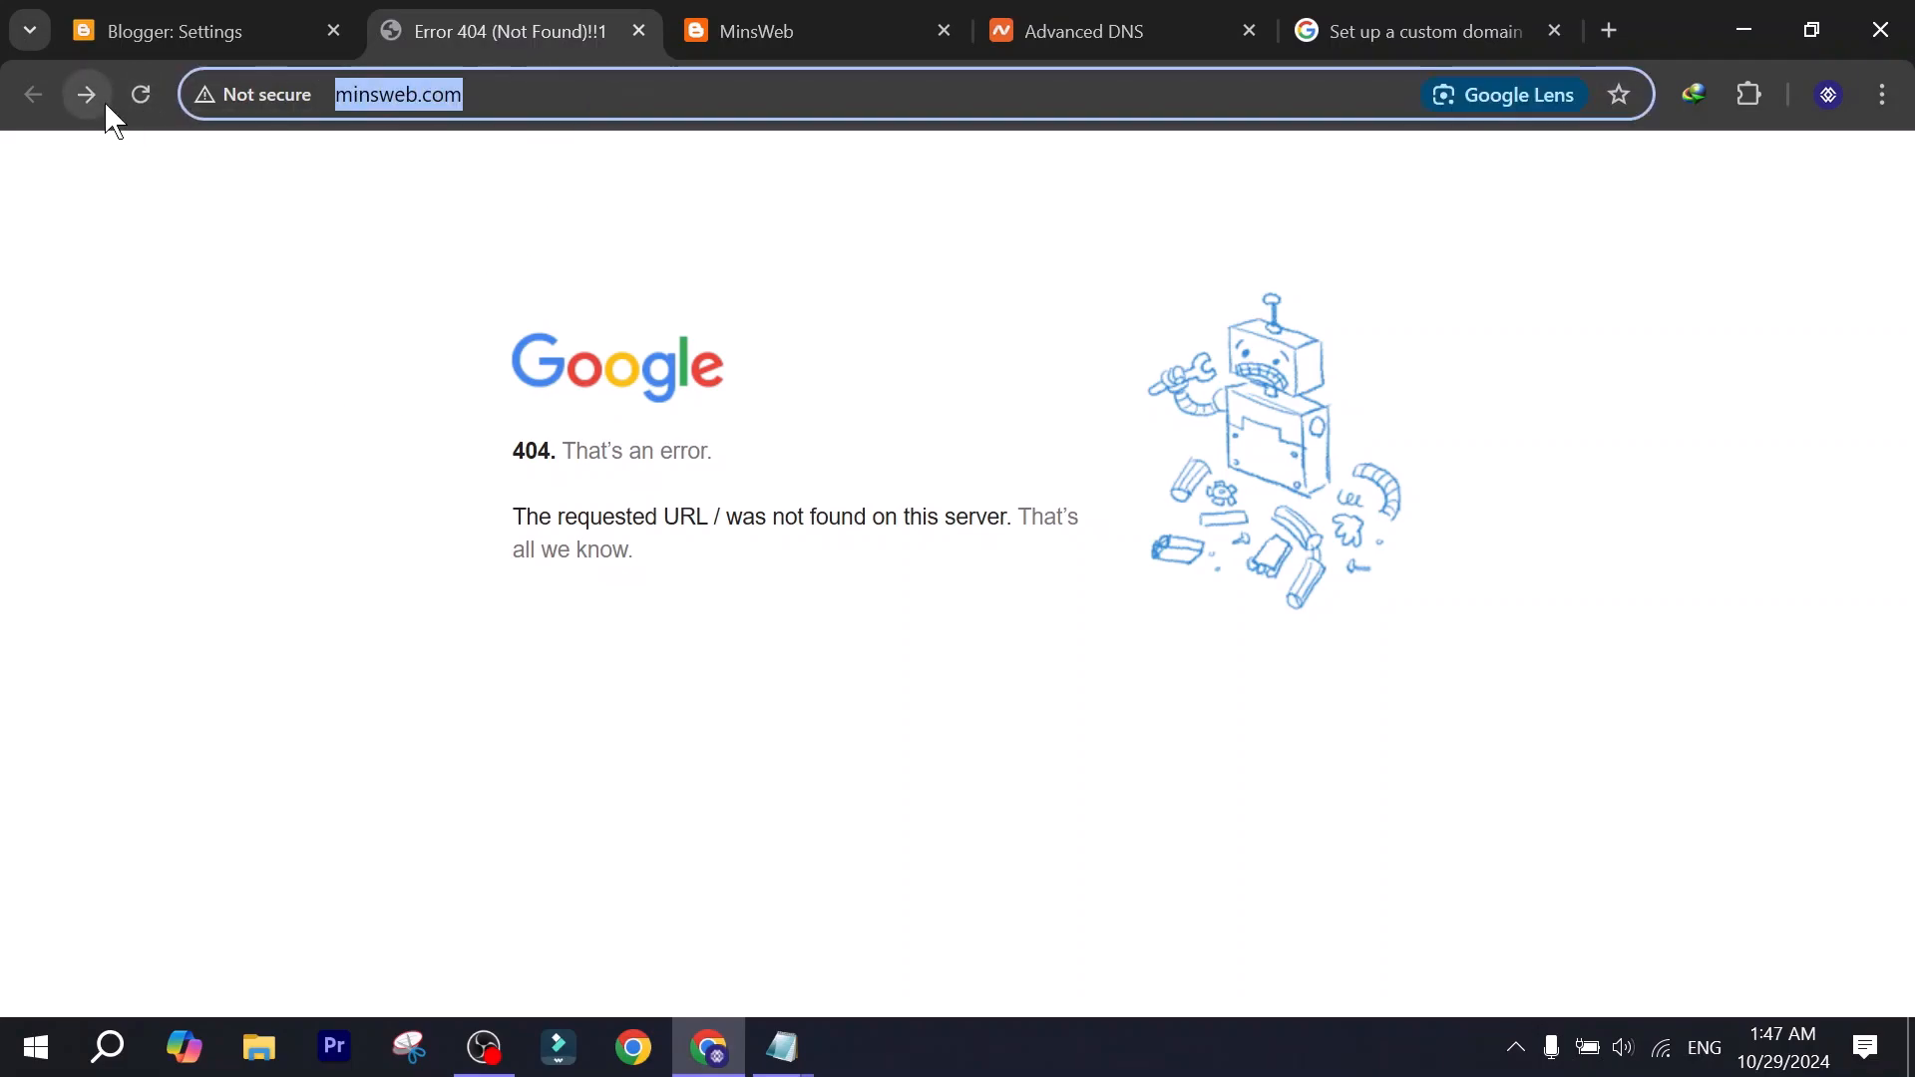
{"action": "left_click", "coordinate": [1882, 94]}
{"action": "left_click", "coordinate": [1556, 239]}
{"action": "key", "text": "ctrl+v"}
{"action": "key", "text": "Return"}
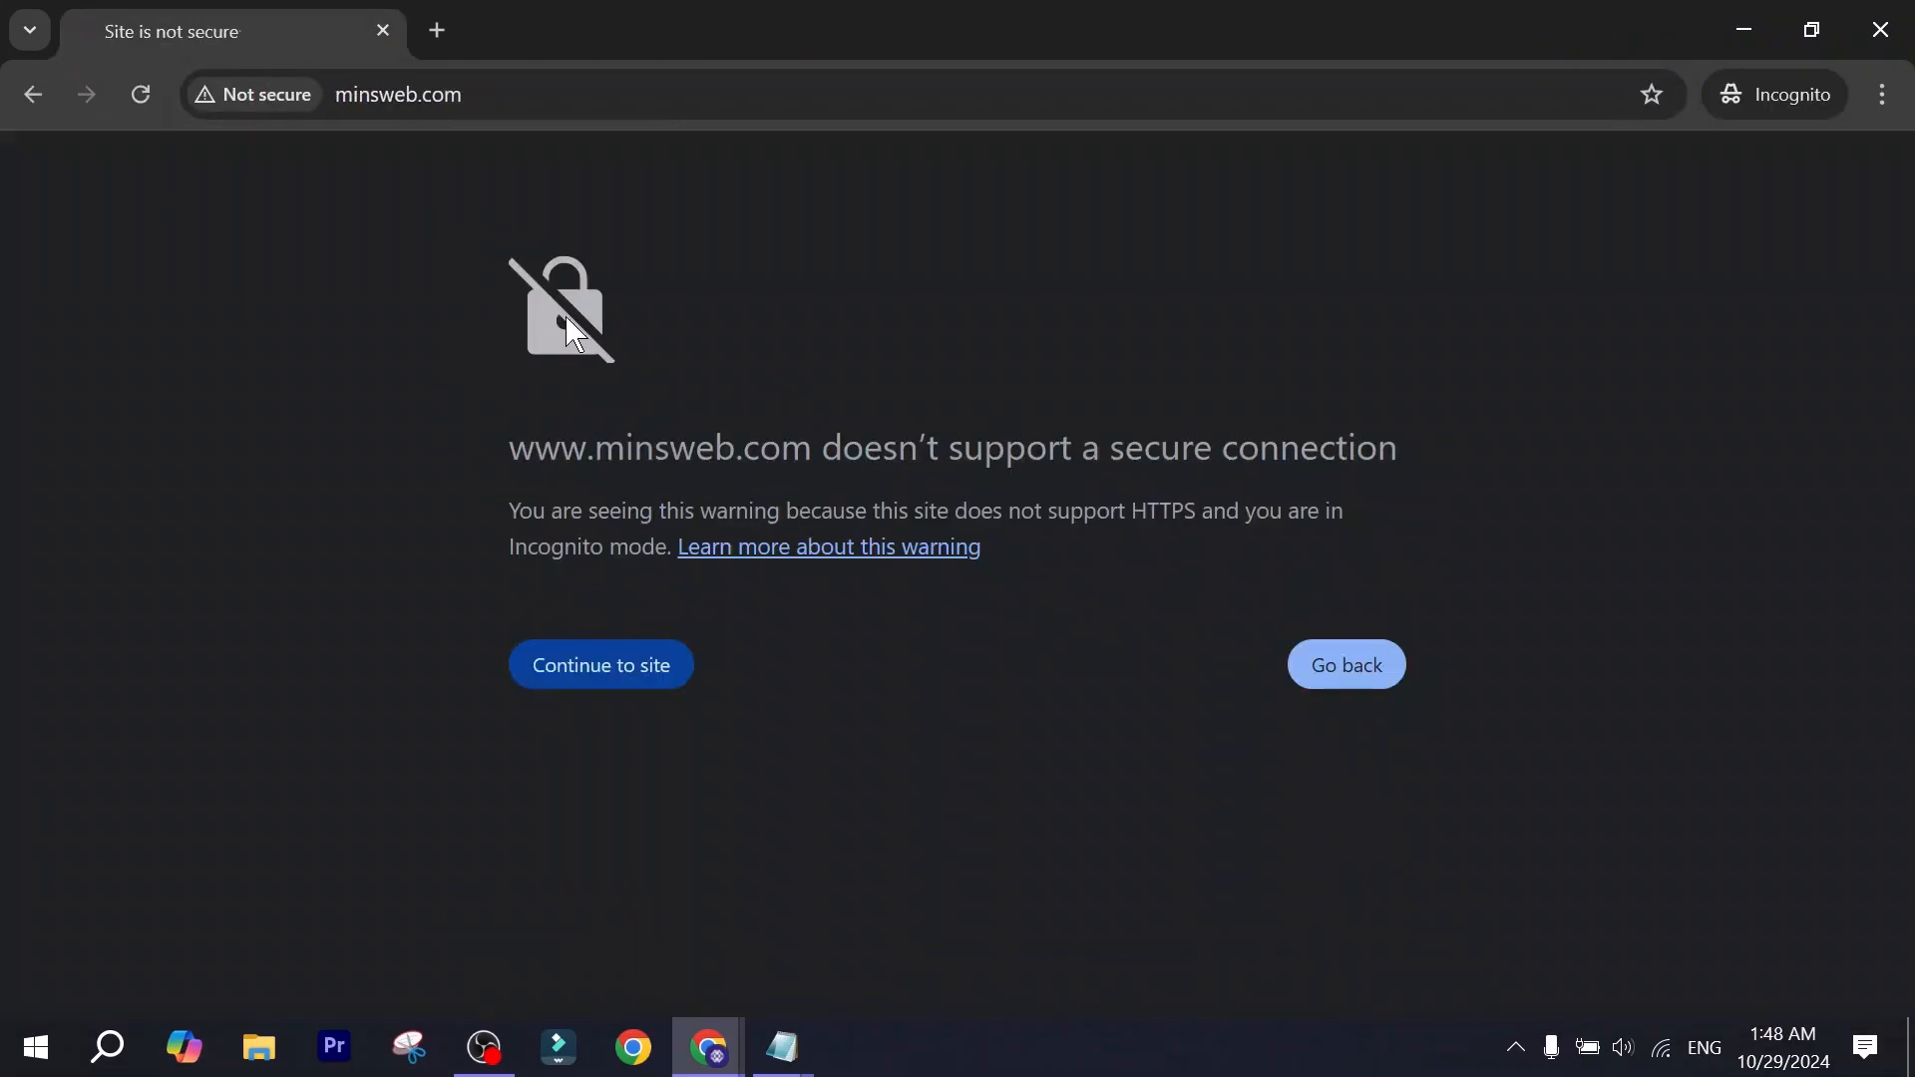
{"action": "left_click", "coordinate": [639, 668]}
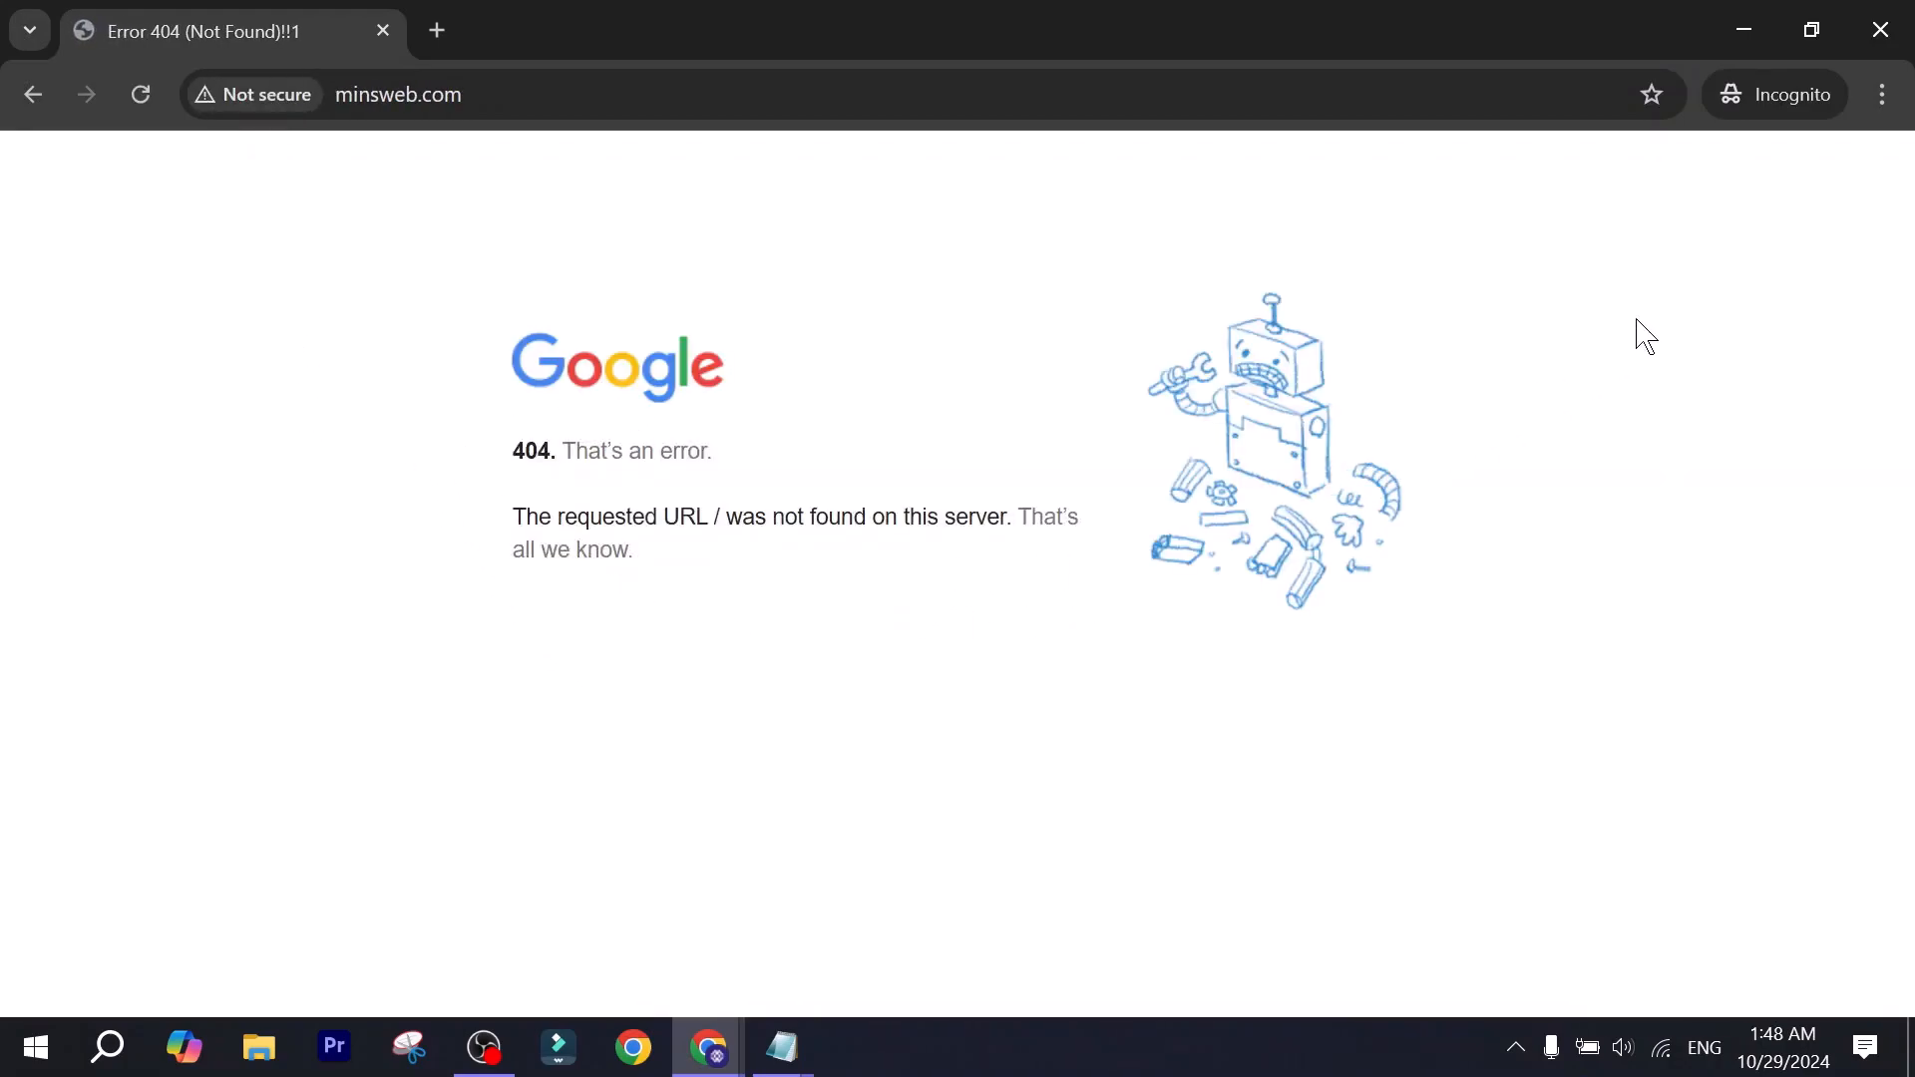
{"action": "left_click", "coordinate": [1880, 29]}
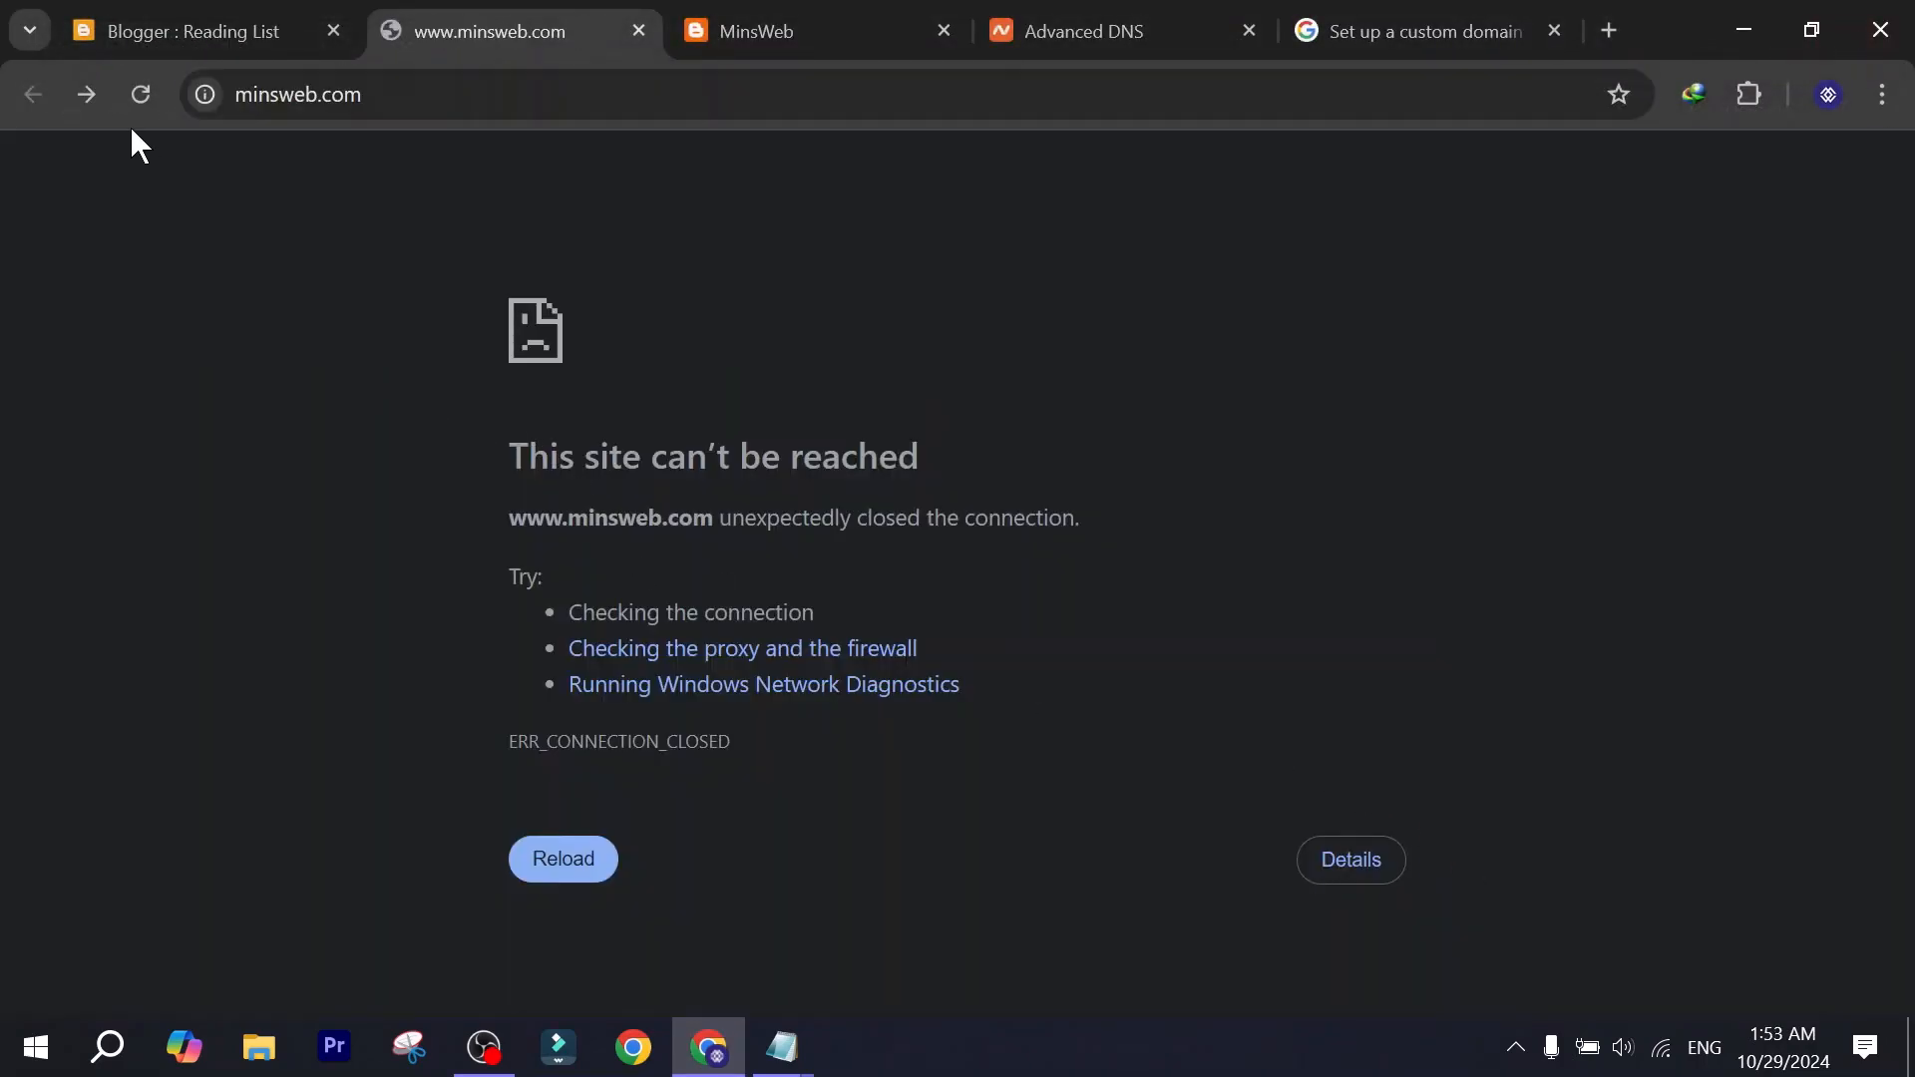
Reload minsweb.com in the regular window and check the page's message and the protocol in its full address.
{"action": "left_click", "coordinate": [140, 91]}
{"action": "left_click_drag", "start_coordinate": [480, 440], "coordinate": [886, 462]}
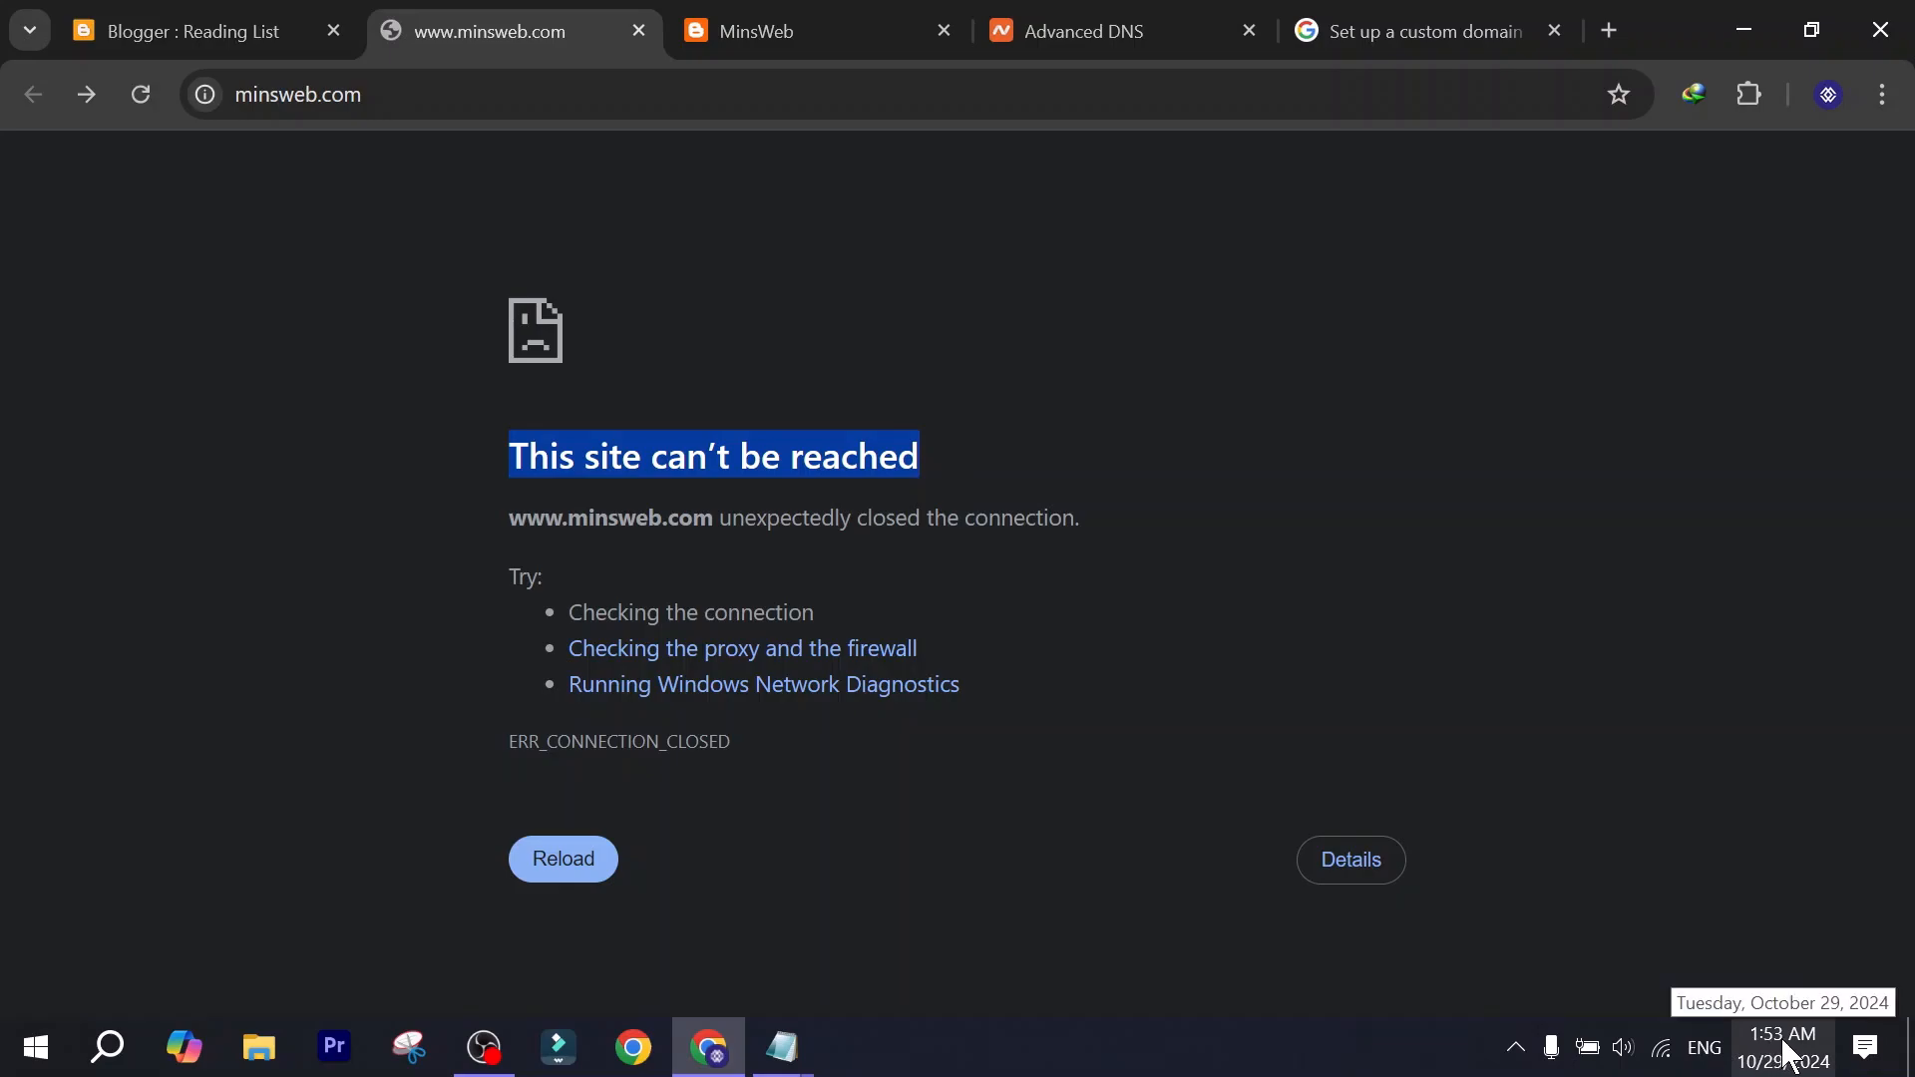
{"action": "left_click", "coordinate": [142, 96]}
{"action": "left_click", "coordinate": [449, 92]}
{"action": "left_click", "coordinate": [449, 93]}
{"action": "left_click_drag", "start_coordinate": [434, 115], "coordinate": [140, 120]}
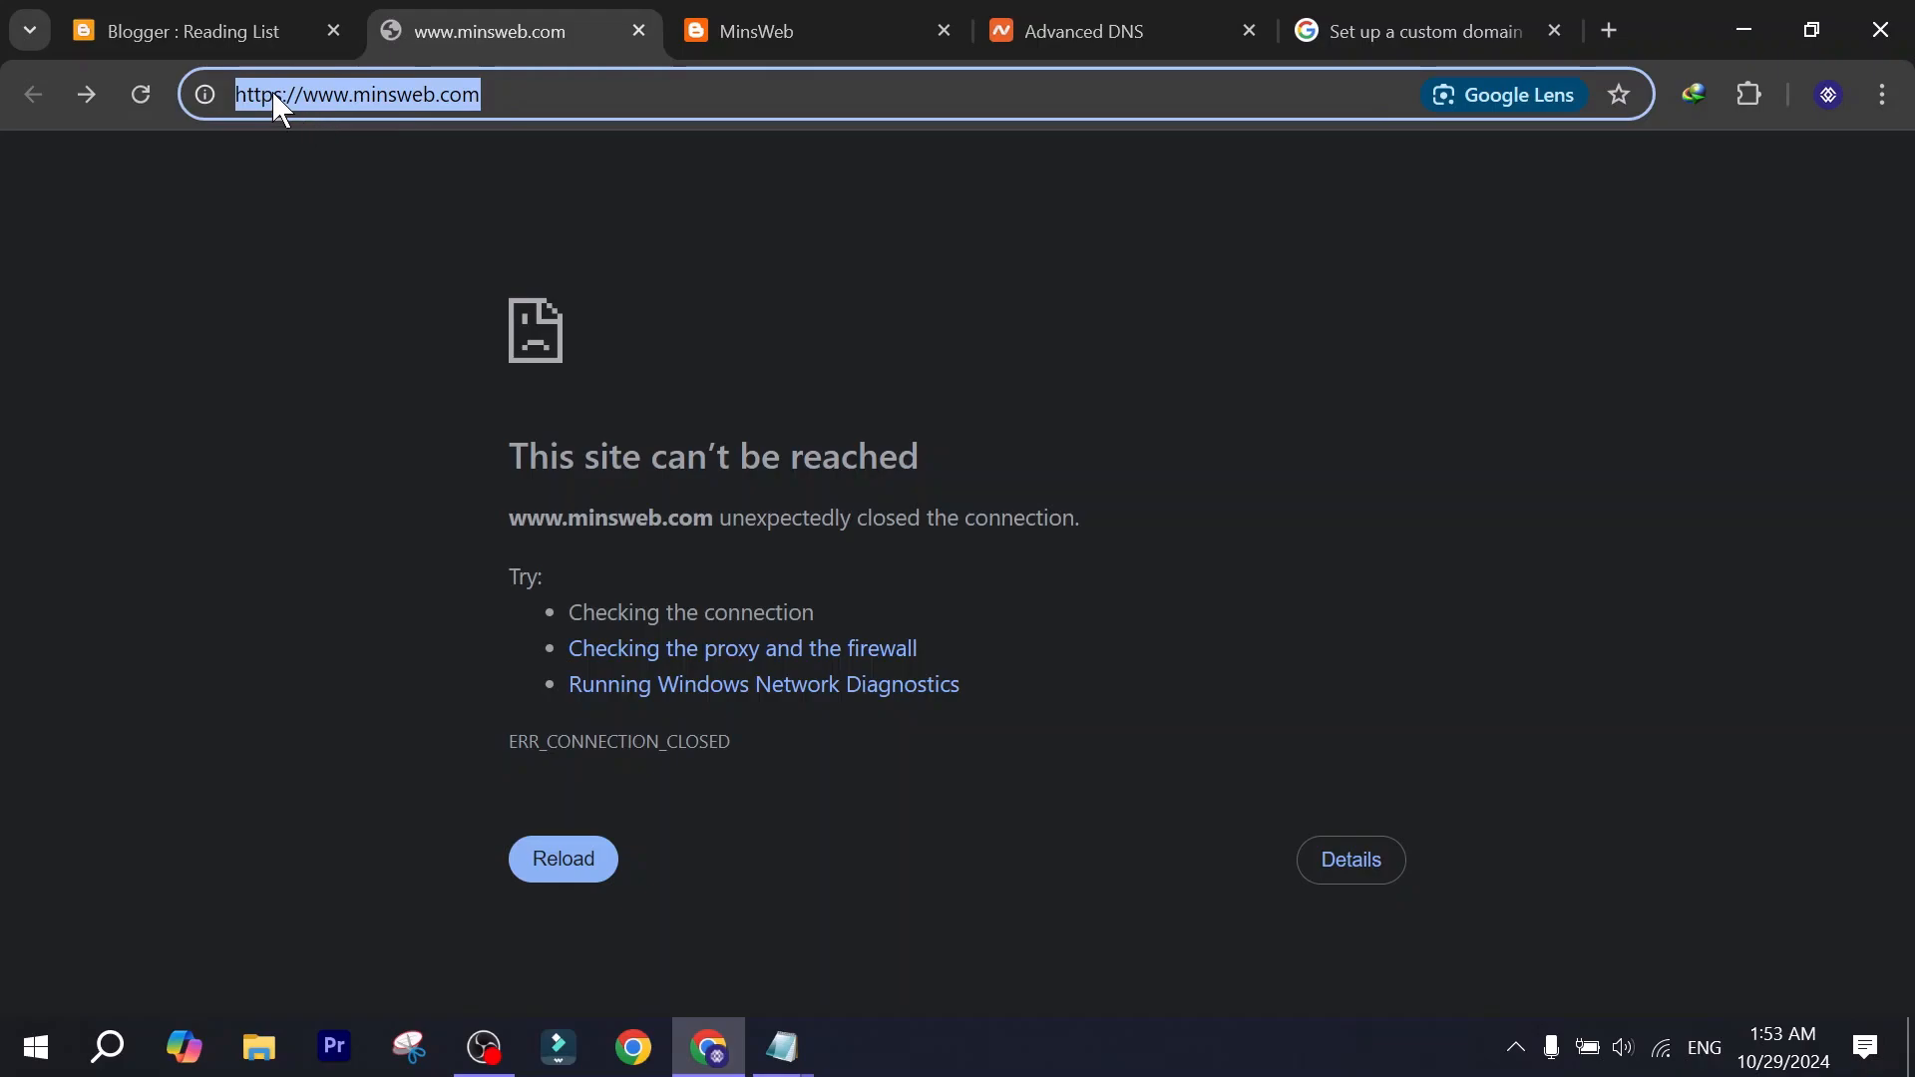
{"action": "left_click", "coordinate": [277, 84]}
{"action": "double_click", "coordinate": [276, 88]}
{"action": "left_click", "coordinate": [290, 228]}
Copy the blog's address, load it in a new incognito window, and close that window.
{"action": "left_click", "coordinate": [750, 100]}
{"action": "key", "text": "ctrl+c"}
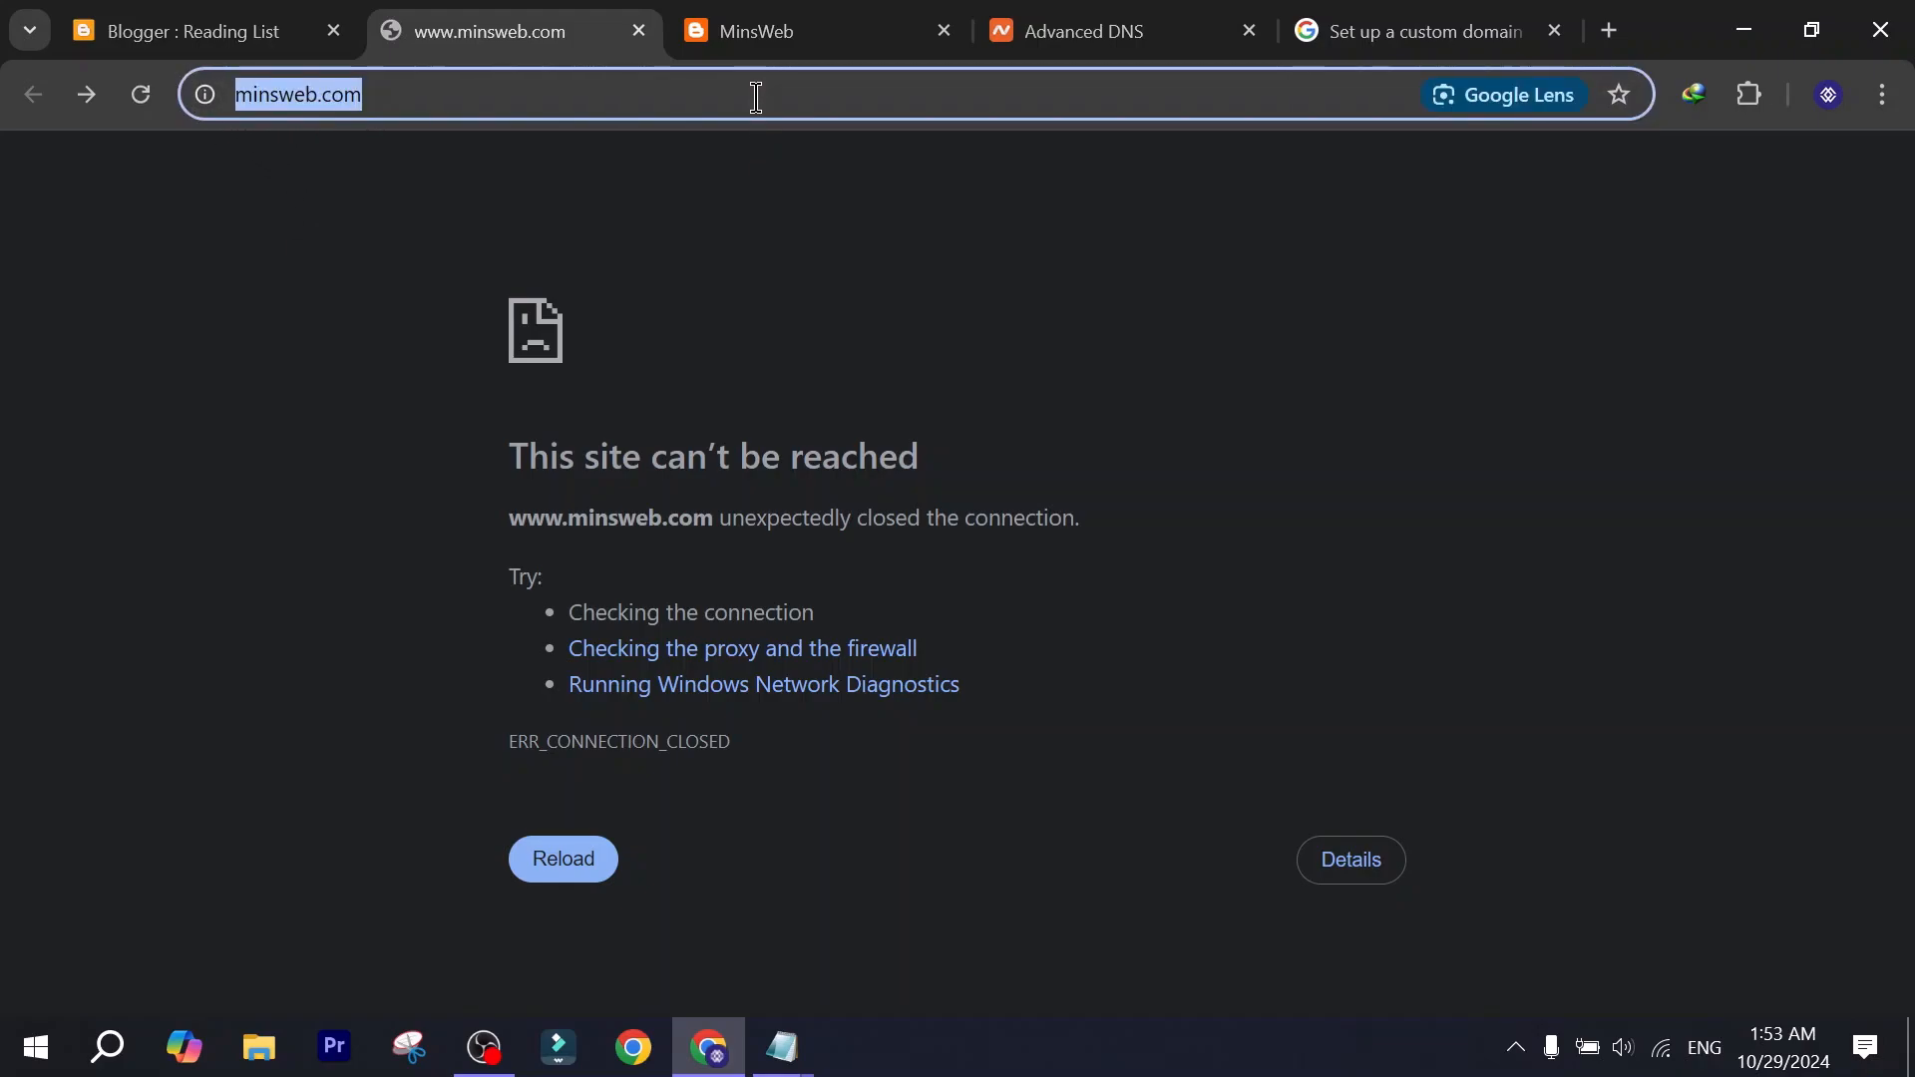
{"action": "left_click", "coordinate": [1882, 95]}
{"action": "left_click", "coordinate": [1591, 243]}
{"action": "key", "text": "ctrl+v"}
{"action": "key", "text": "Return"}
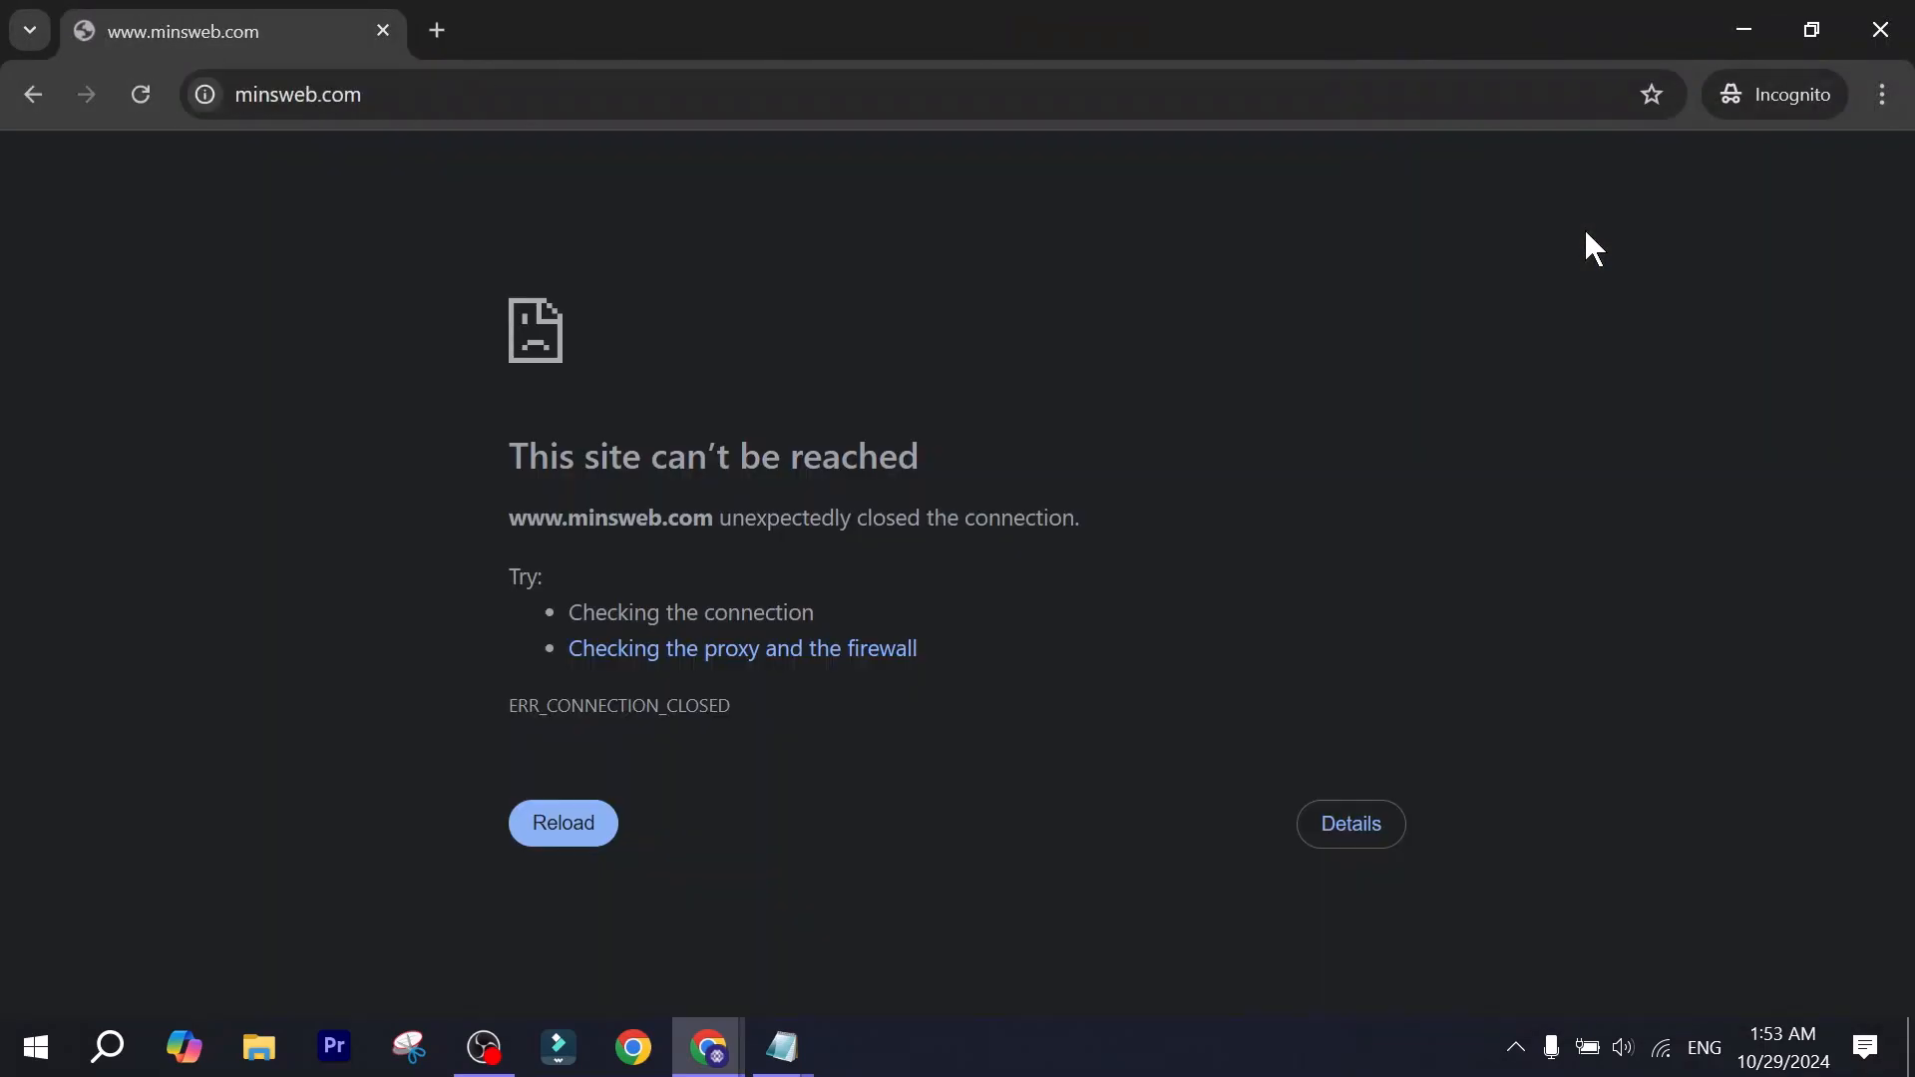
{"action": "left_click", "coordinate": [1881, 29]}
Reload the minsweb.com page again to test whether the blog loads on the custom domain.
{"action": "left_click", "coordinate": [334, 189]}
{"action": "left_click", "coordinate": [143, 96]}
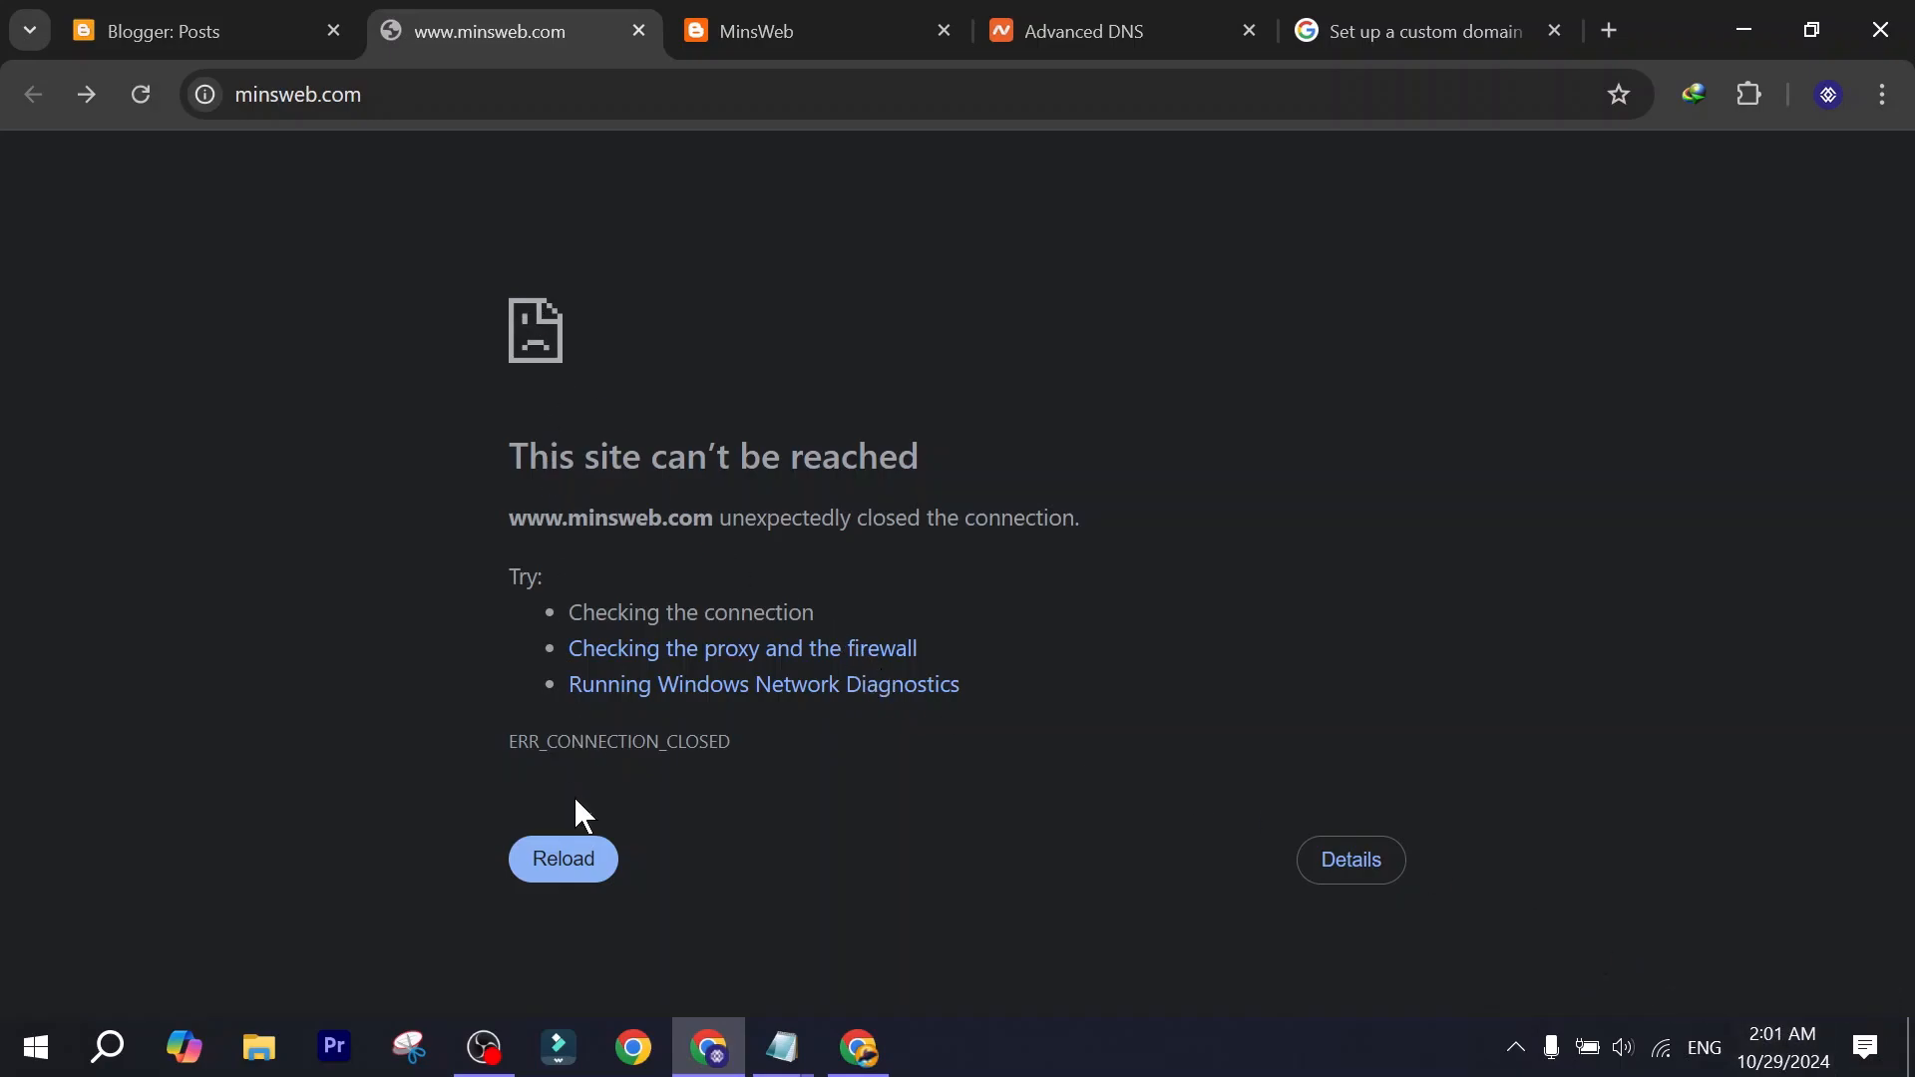
{"action": "left_click", "coordinate": [579, 871]}
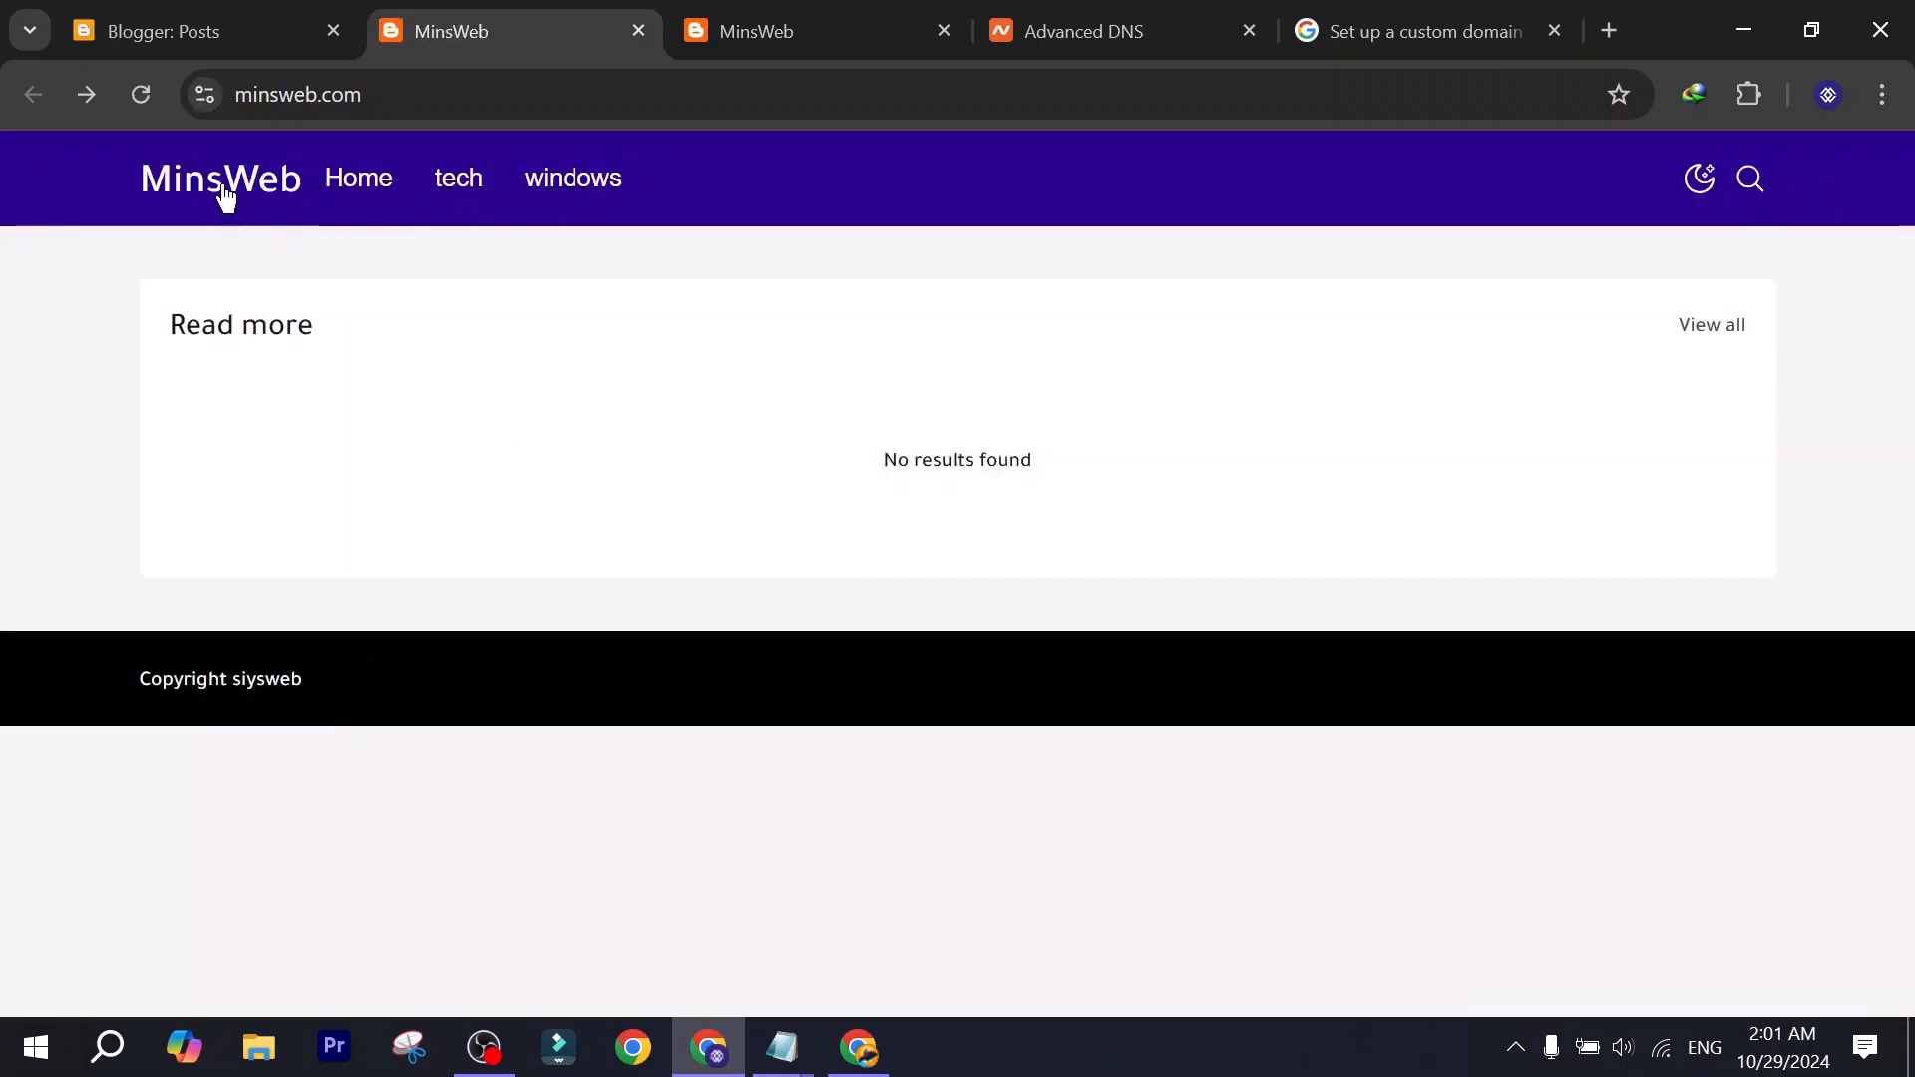
Check the blog's full address for https and reopen its home page through the MinsWeb site title.
{"action": "left_click", "coordinate": [458, 94]}
{"action": "left_click", "coordinate": [458, 94]}
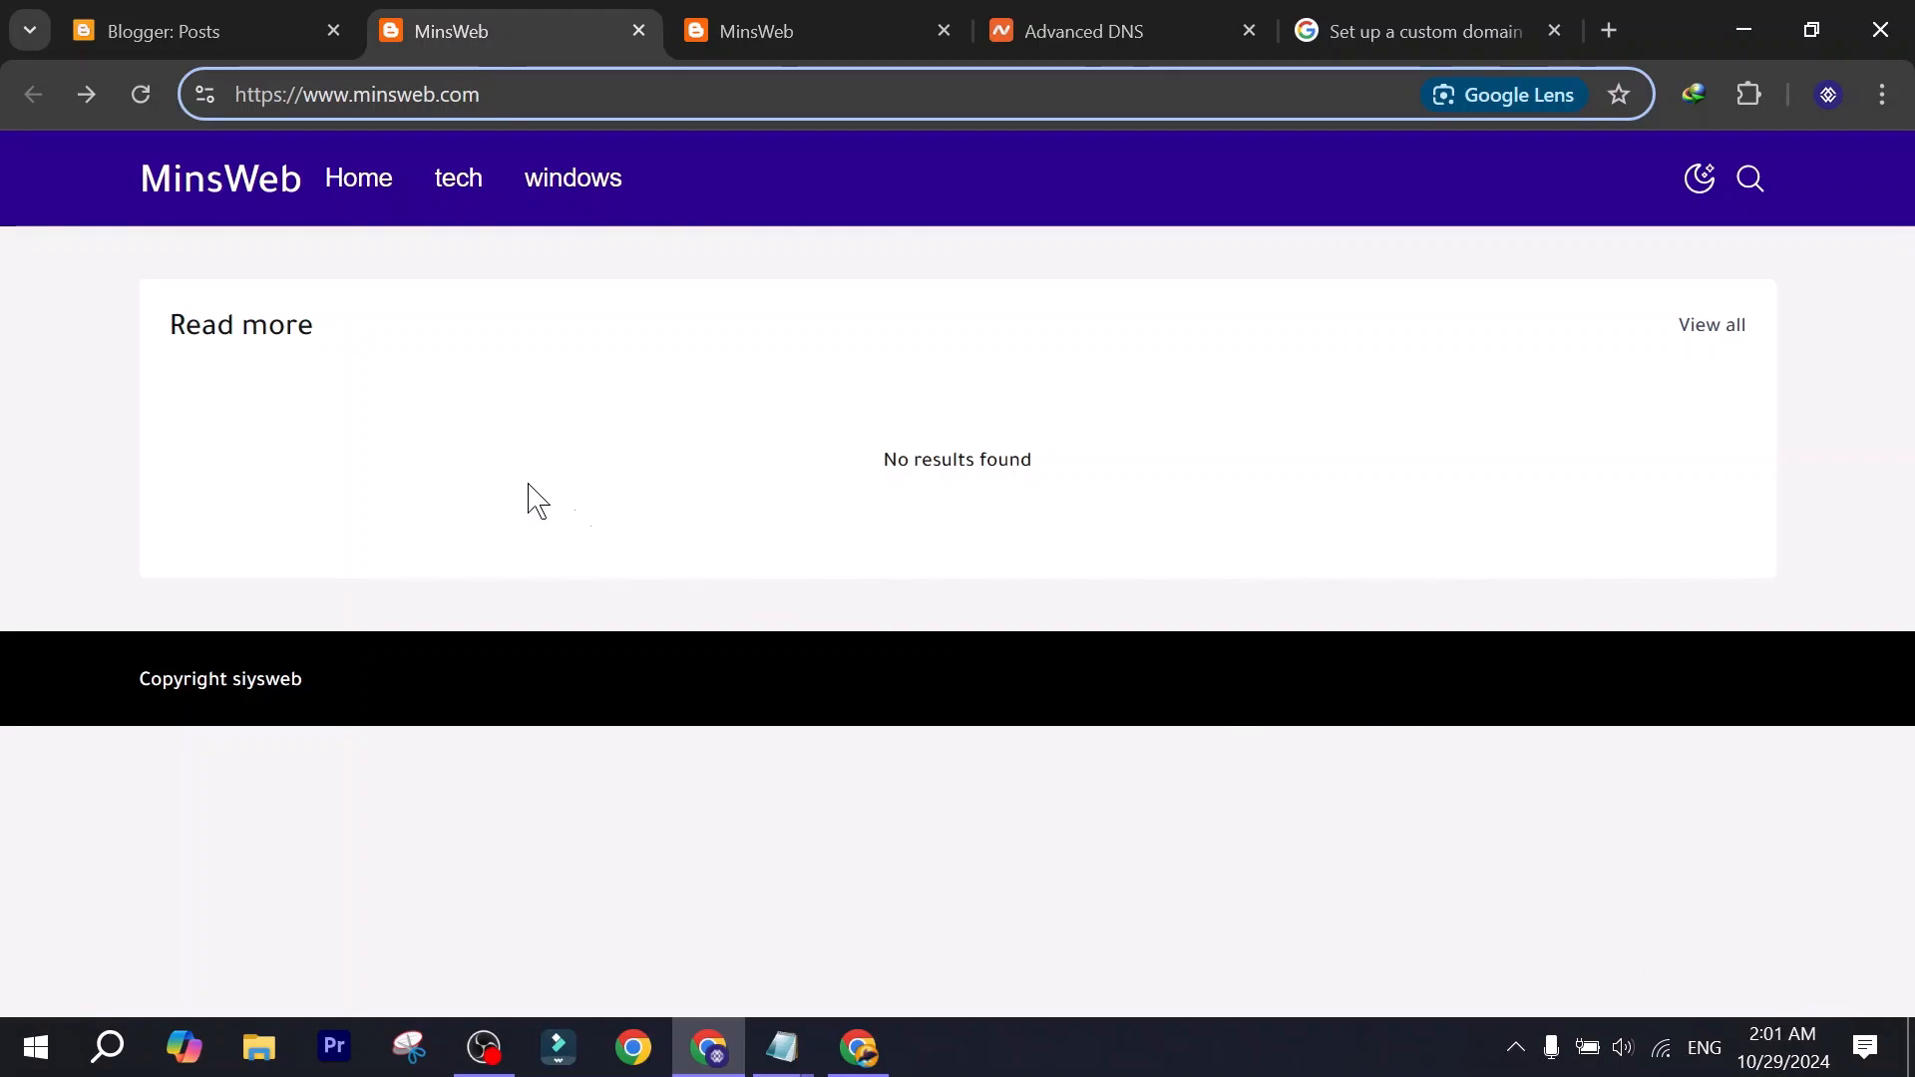
{"action": "left_click", "coordinate": [210, 180]}
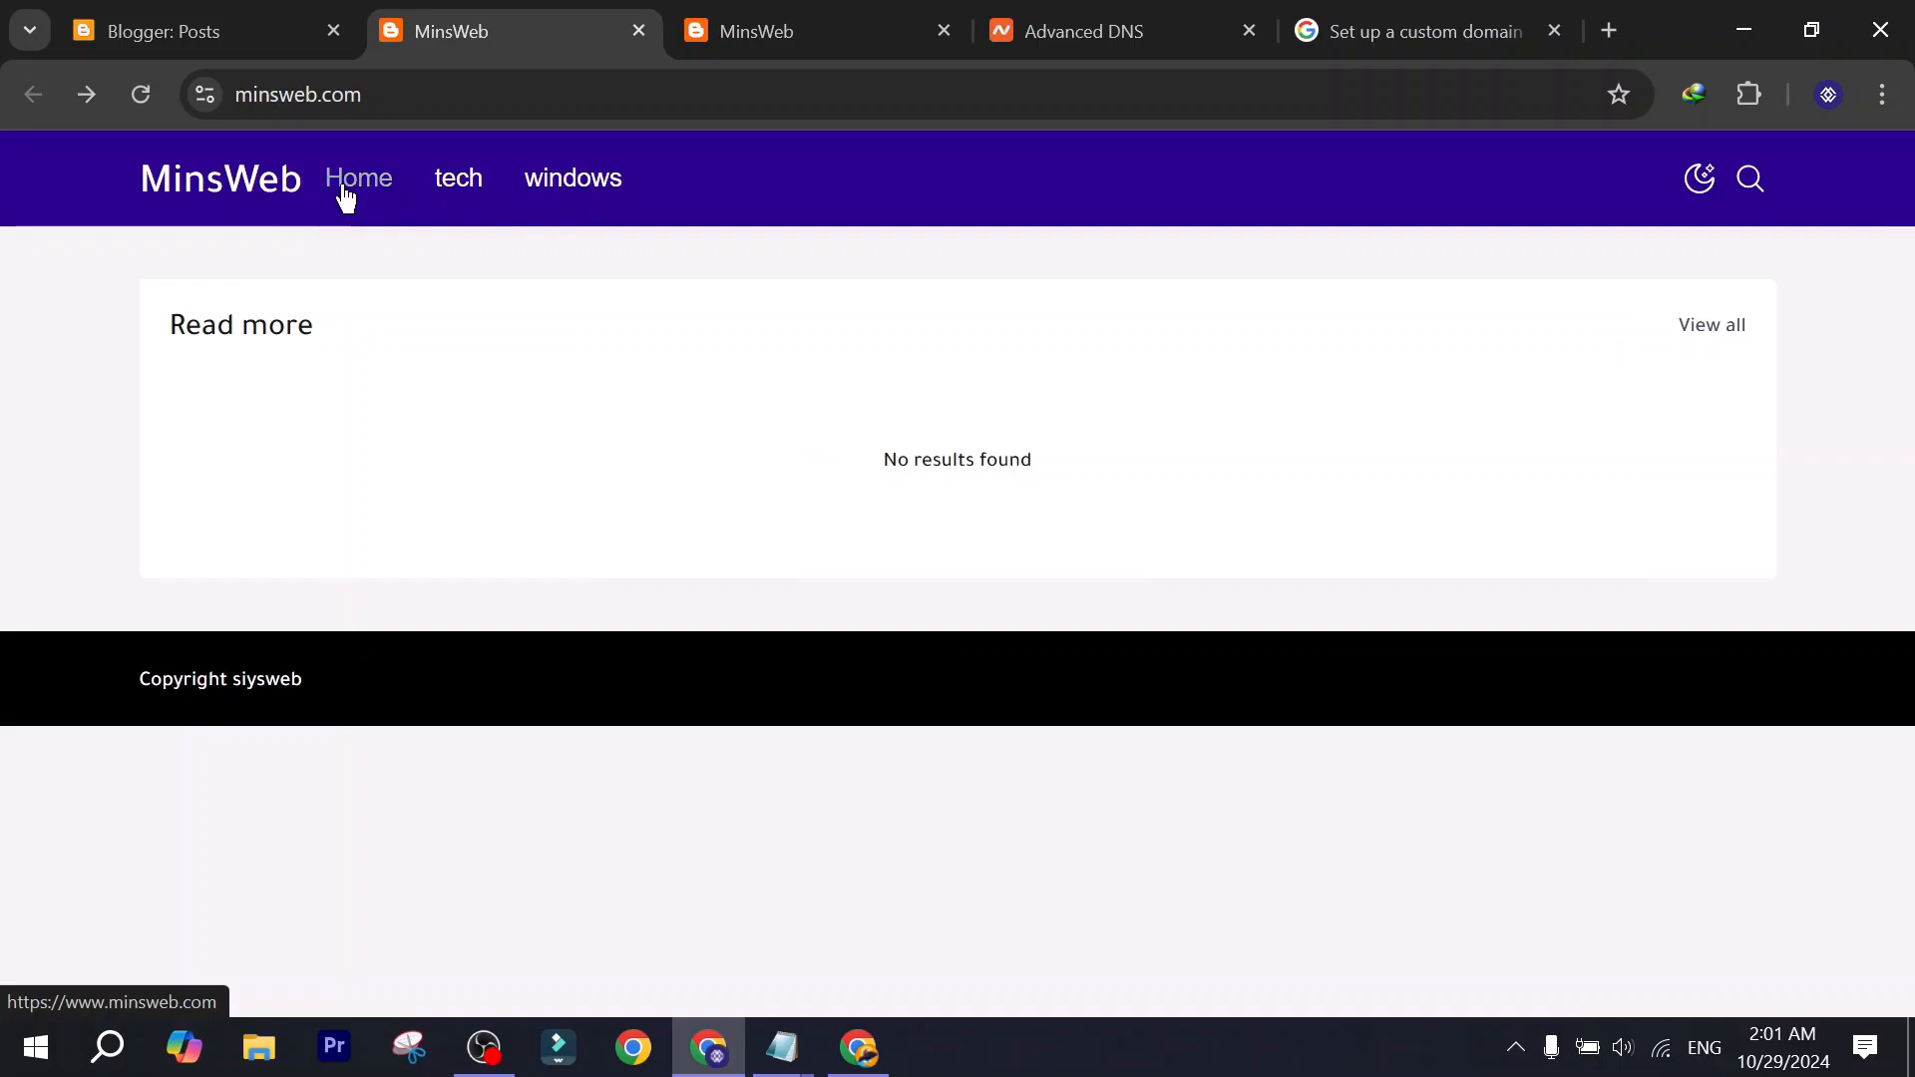
{"action": "left_click", "coordinate": [261, 189]}
{"action": "left_click", "coordinate": [393, 94]}
{"action": "left_click", "coordinate": [481, 93]}
{"action": "double_click", "coordinate": [276, 100]}
{"action": "left_click", "coordinate": [297, 235]}
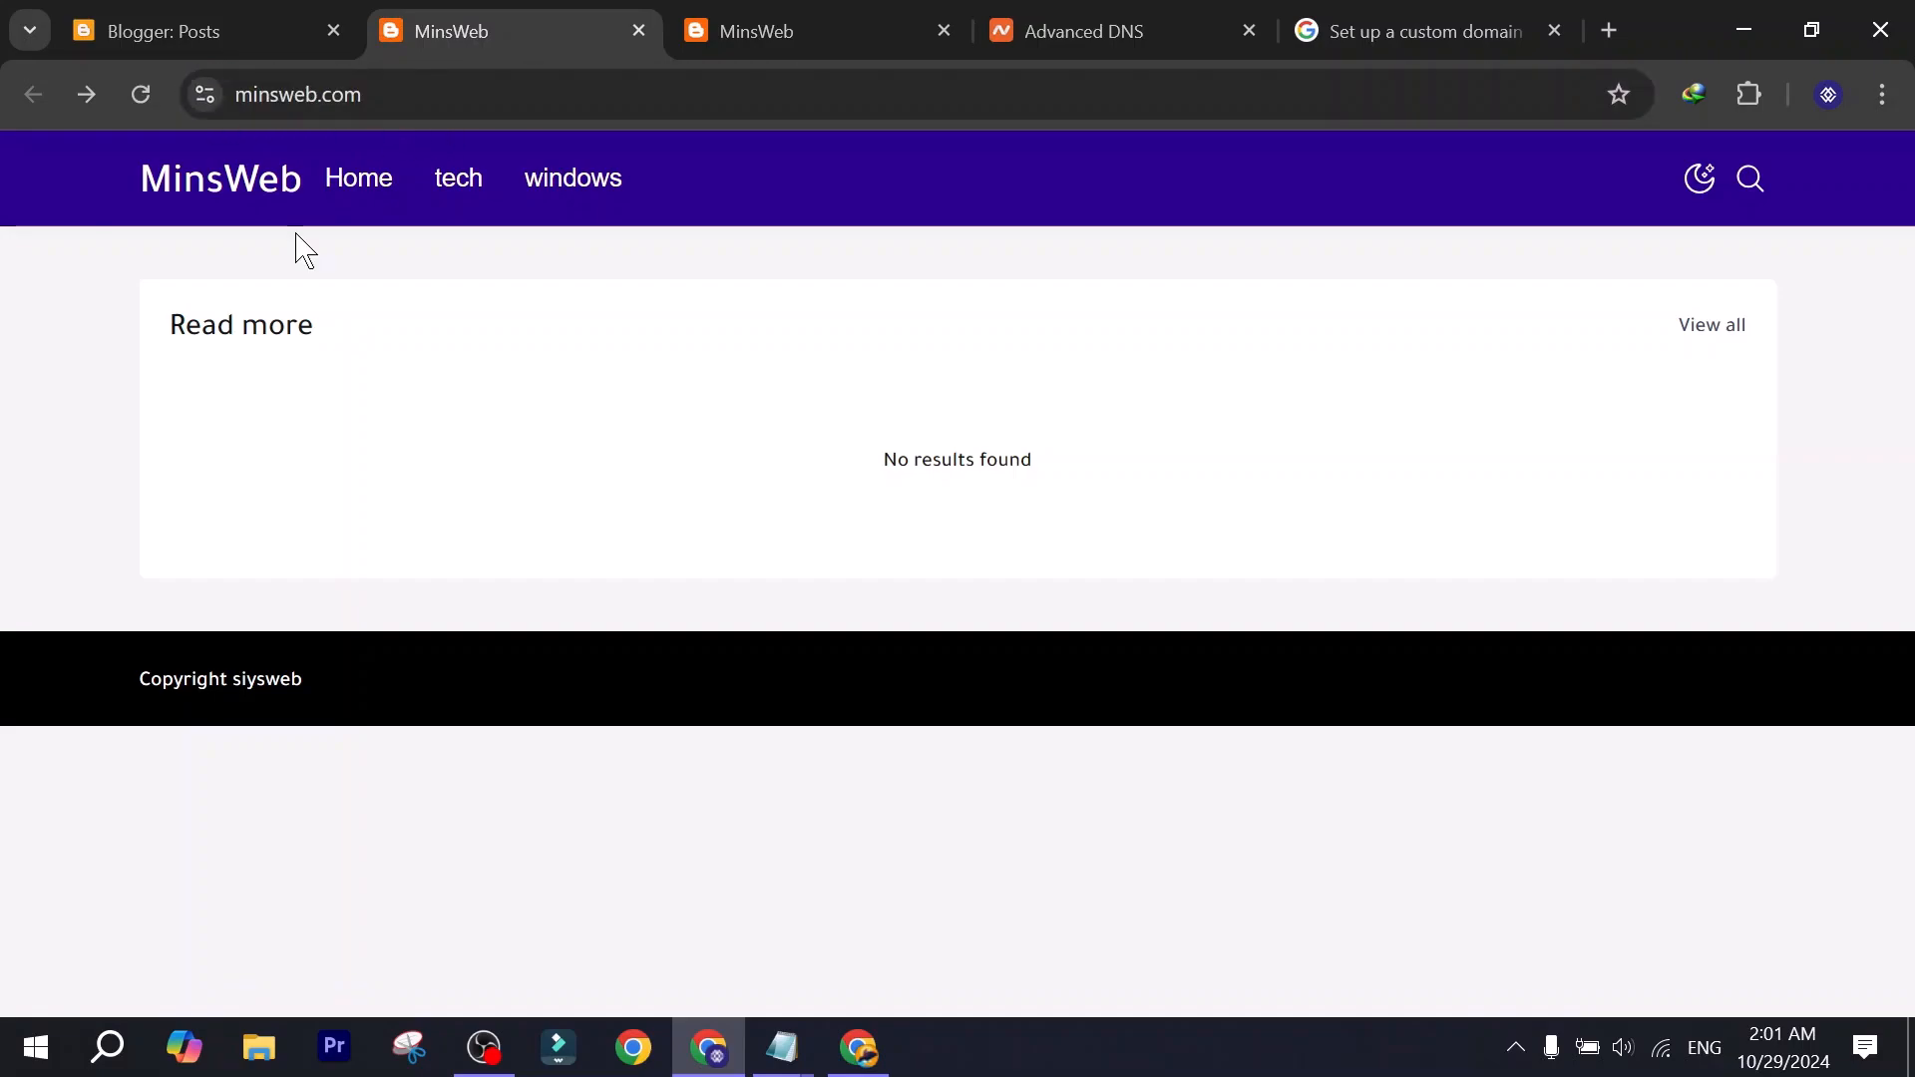